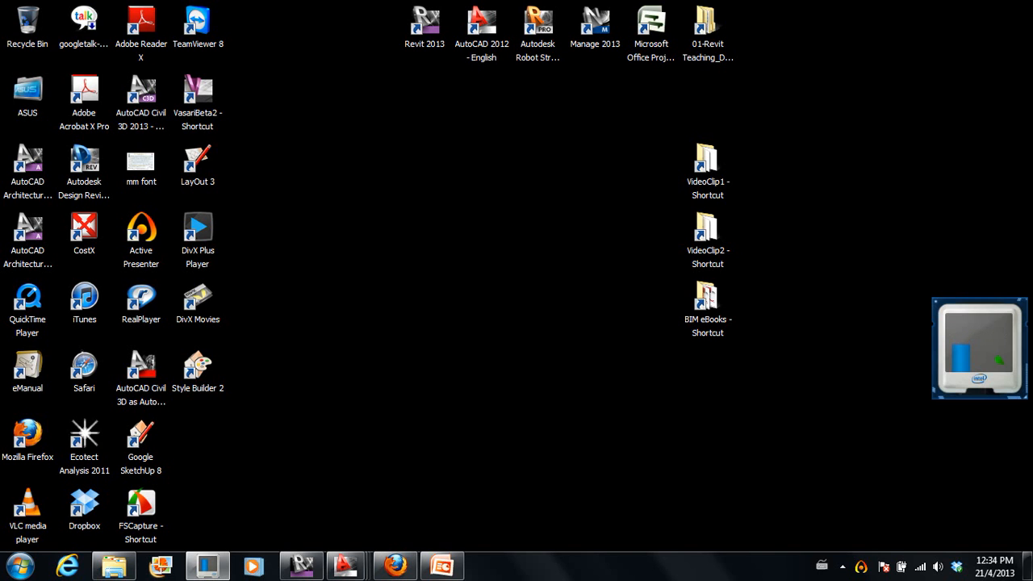
Switch to PowerPoint and review the Basic Building Modeling and Preparing for a Project slides.
{"action": "left_click", "coordinate": [442, 565]}
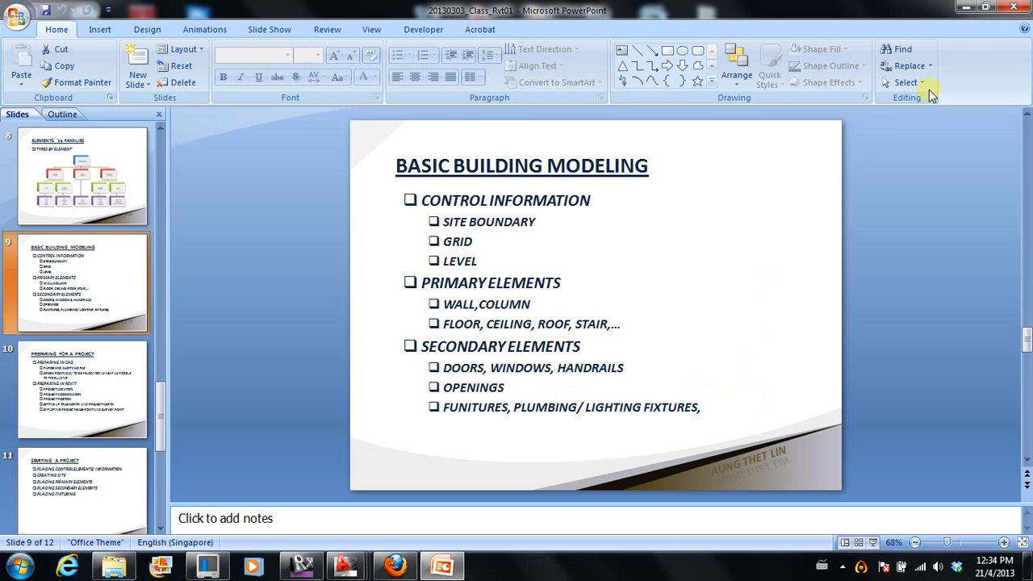
{"action": "left_click", "coordinate": [967, 9]}
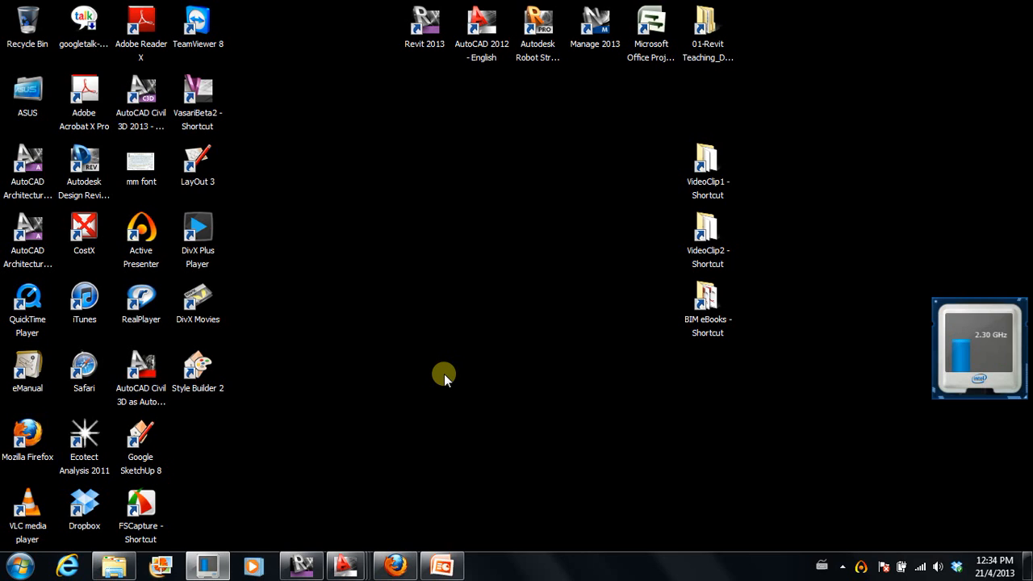
{"action": "left_click", "coordinate": [445, 566]}
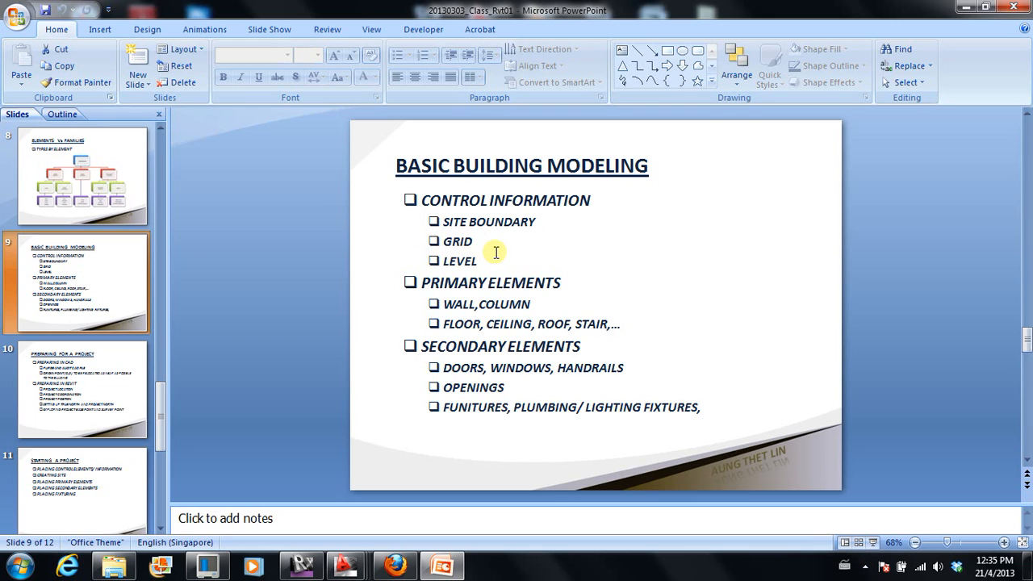
{"action": "left_click", "coordinate": [77, 386]}
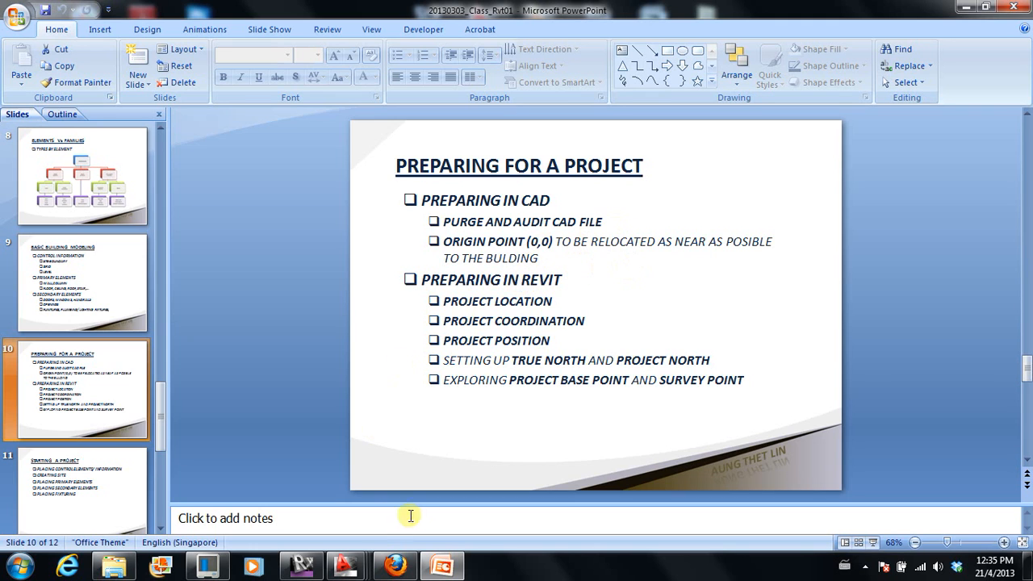
Switch to AutoCAD and examine the site boundary, origin point and building outlines in DTT_PJ01_SITE.dwg.
{"action": "mouse_move", "coordinate": [345, 565]}
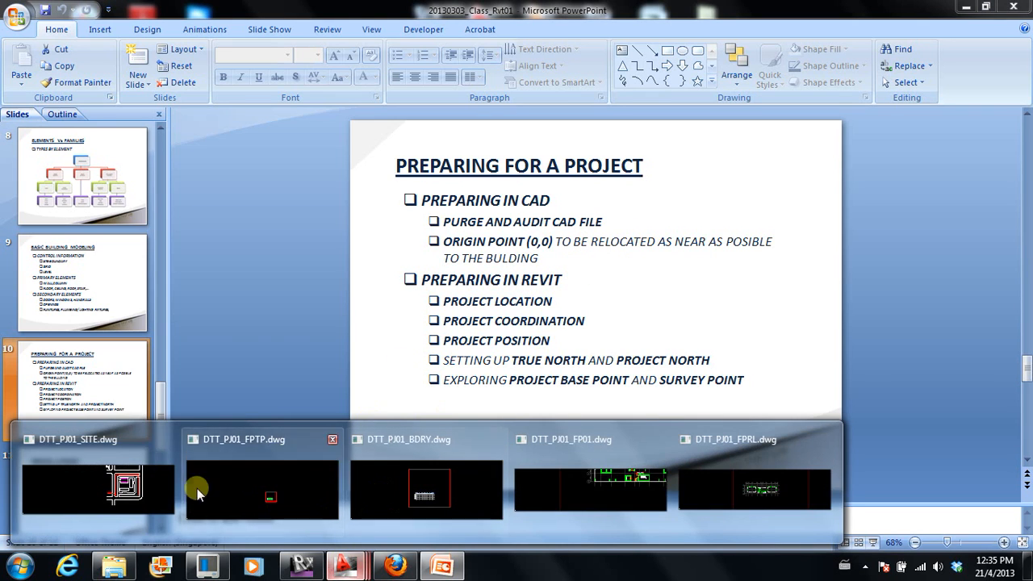
{"action": "left_click", "coordinate": [121, 486]}
{"action": "scroll", "coordinate": [560, 275], "scroll_direction": "up", "scroll_amount": 5}
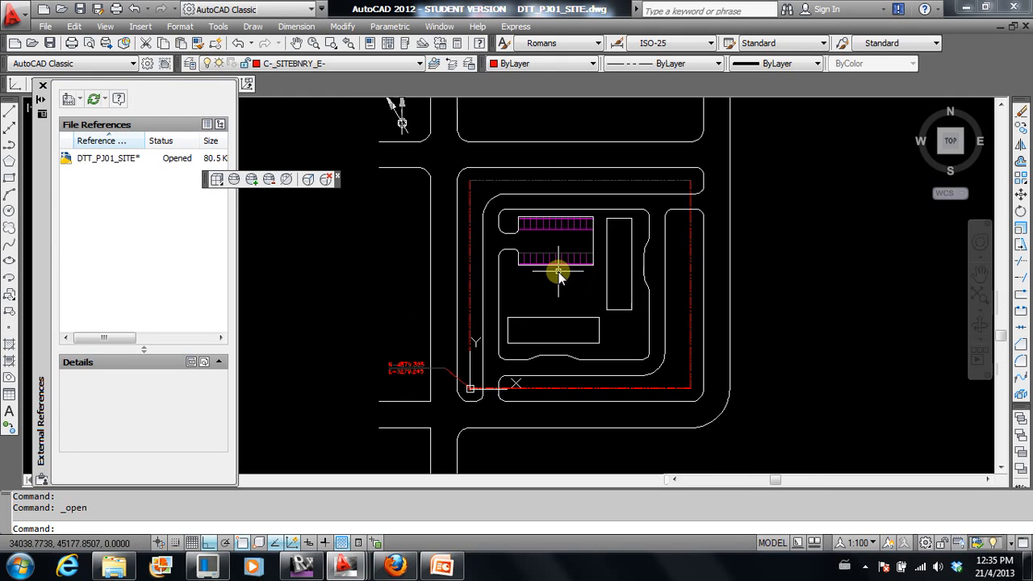
{"action": "scroll", "coordinate": [607, 289], "scroll_direction": "down", "scroll_amount": 4}
{"action": "scroll", "coordinate": [603, 290], "scroll_direction": "up", "scroll_amount": 2}
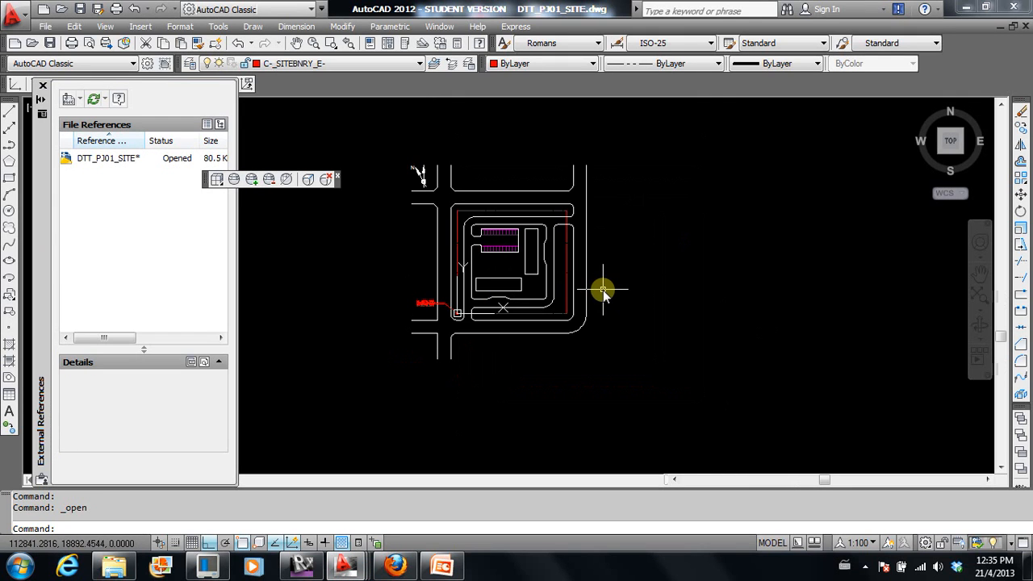
{"action": "scroll", "coordinate": [486, 296], "scroll_direction": "up", "scroll_amount": 3}
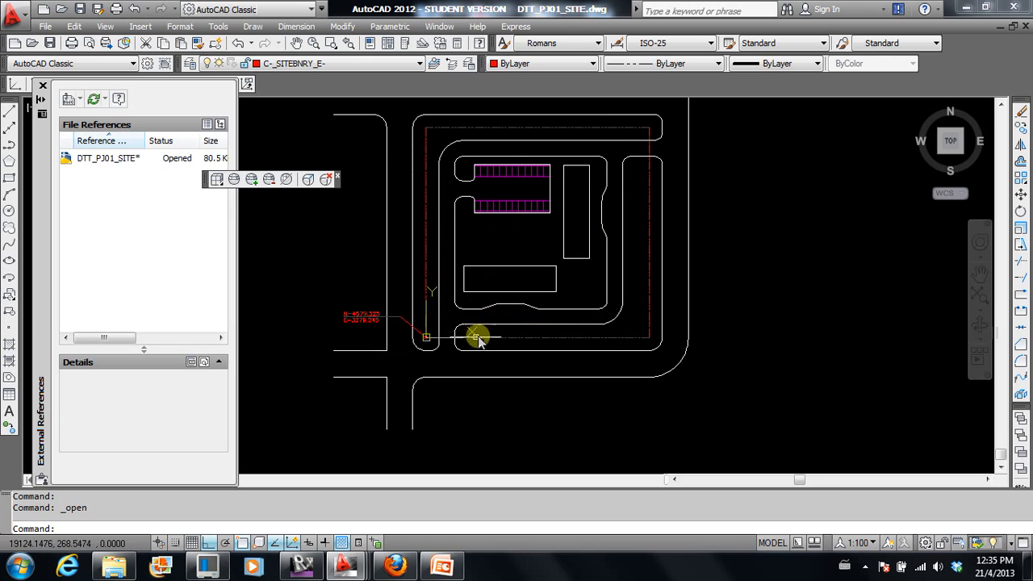
{"action": "scroll", "coordinate": [445, 319], "scroll_direction": "down", "scroll_amount": 4}
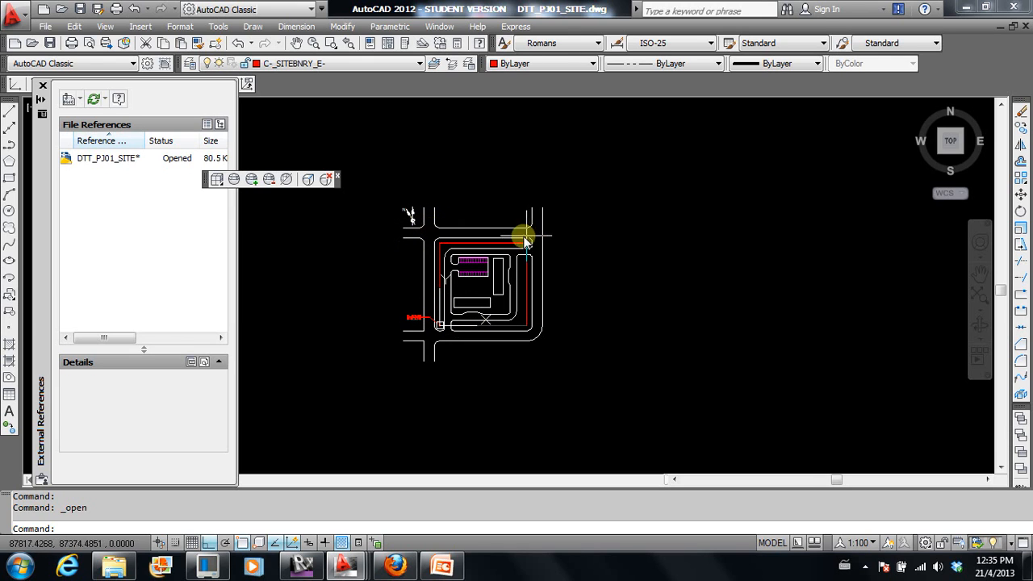
{"action": "scroll", "coordinate": [487, 308], "scroll_direction": "up", "scroll_amount": 4}
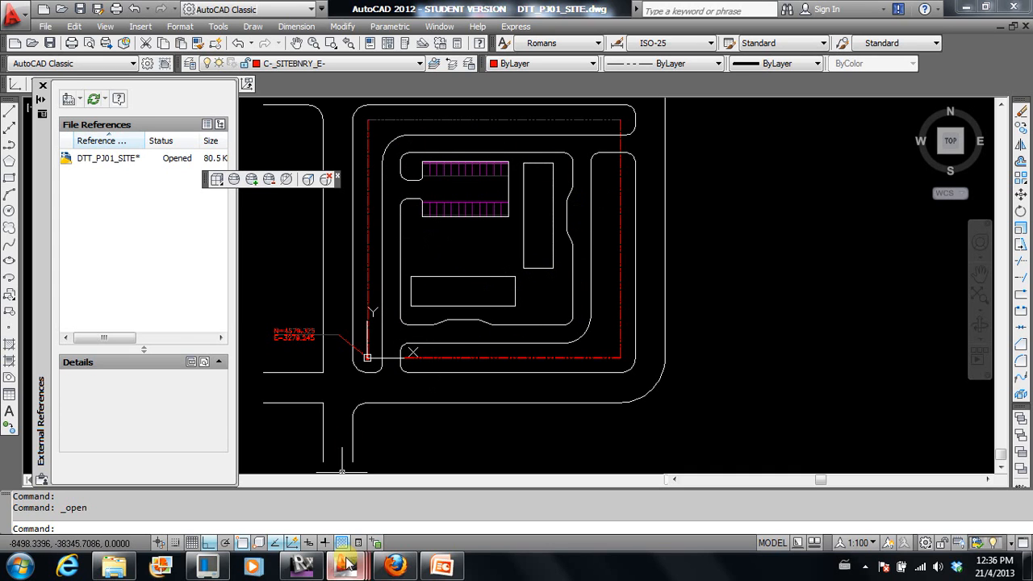
Examine the floor plan inside the site boundary in DTT_PJ01_FPTP.dwg.
{"action": "key", "text": "ctrl+Tab"}
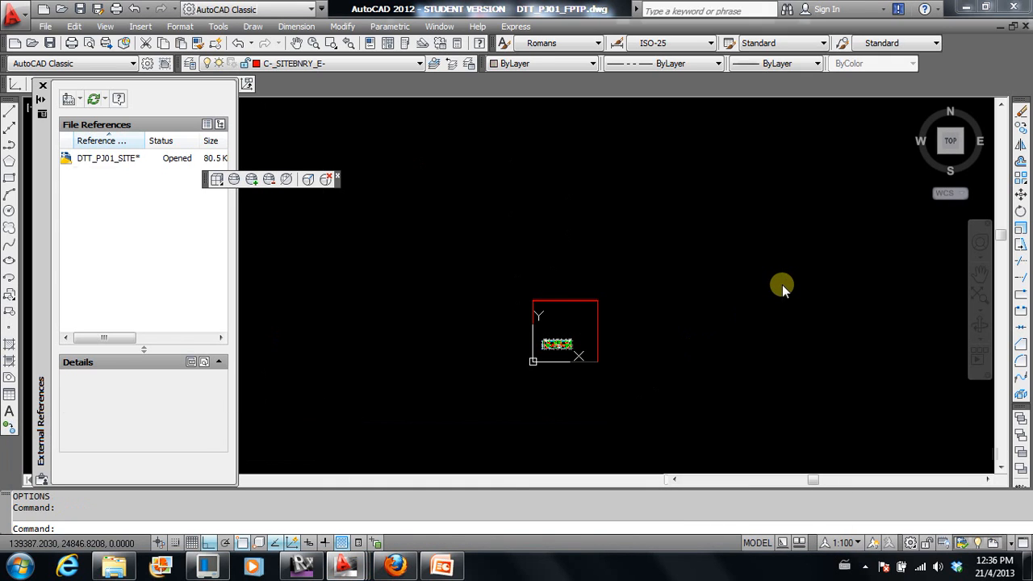
{"action": "scroll", "coordinate": [565, 367], "scroll_direction": "up", "scroll_amount": 5}
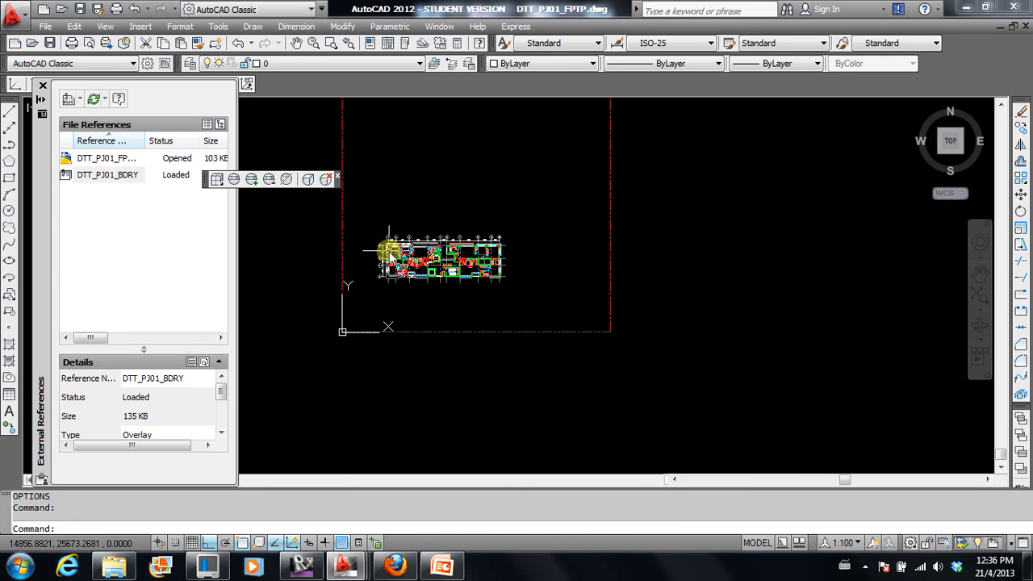
{"action": "scroll", "coordinate": [385, 247], "scroll_direction": "up", "scroll_amount": 5}
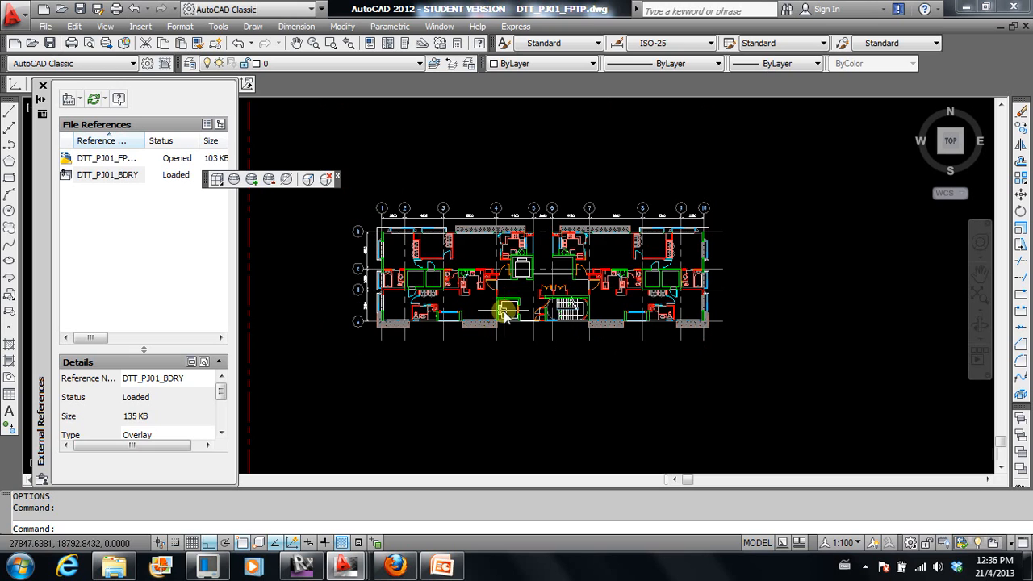
Examine how the plan in DTT_PJ01_FPRL.dwg sits relative to the site boundary and its origin corner.
{"action": "key", "text": "ctrl+Tab"}
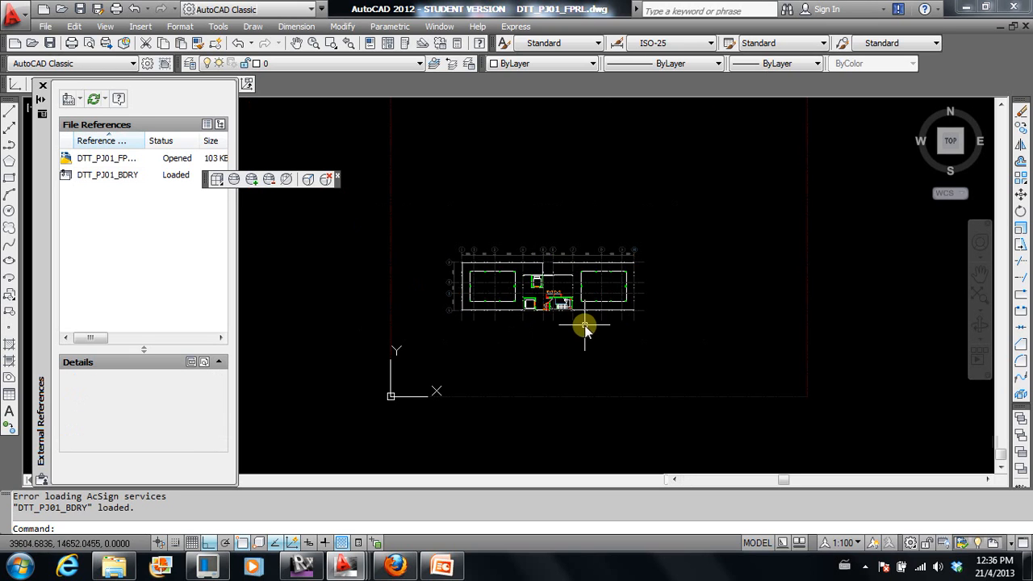
{"action": "scroll", "coordinate": [651, 287], "scroll_direction": "down", "scroll_amount": 4}
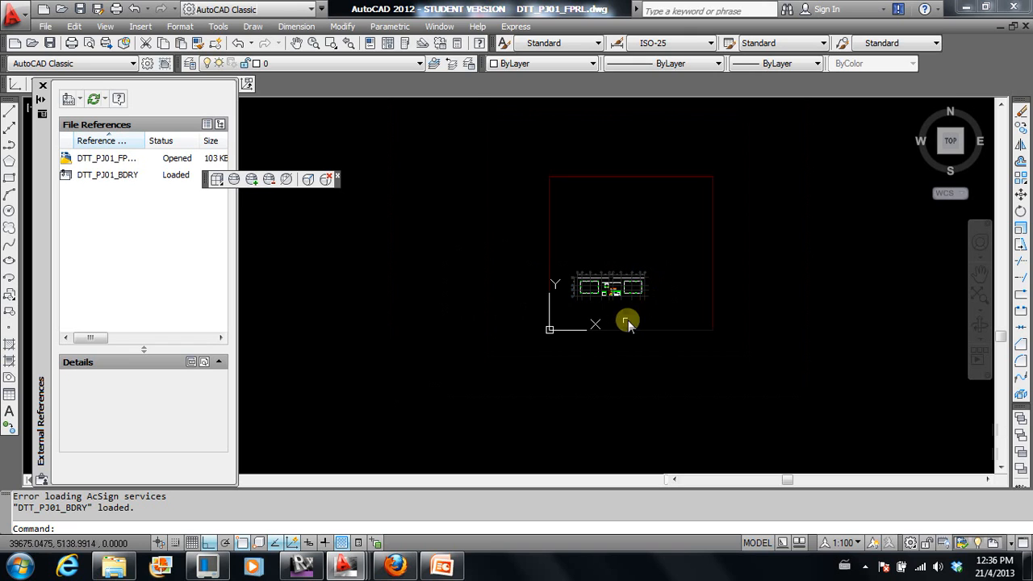
{"action": "scroll", "coordinate": [627, 321], "scroll_direction": "up", "scroll_amount": 3}
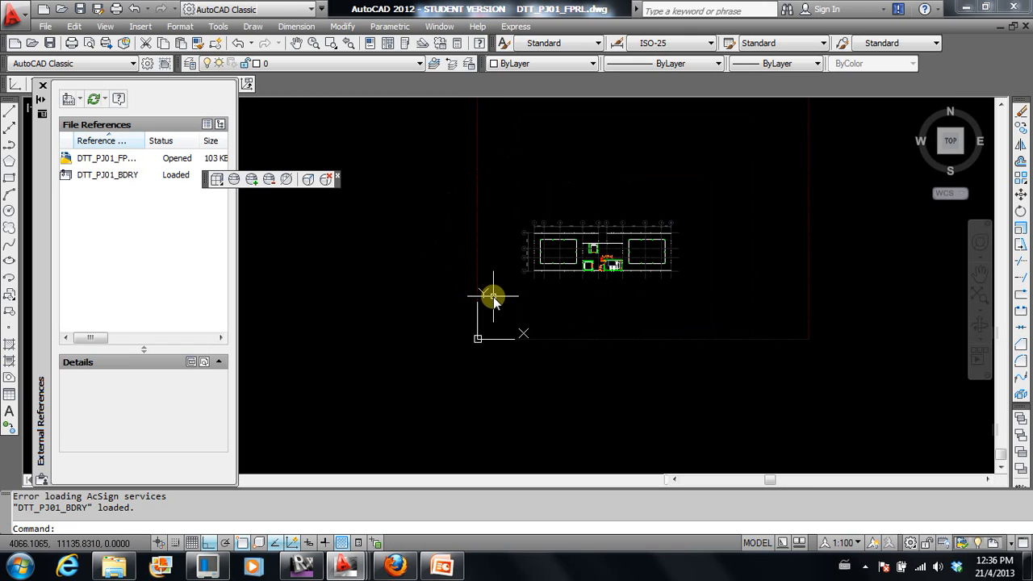
{"action": "scroll", "coordinate": [493, 297], "scroll_direction": "down", "scroll_amount": 3}
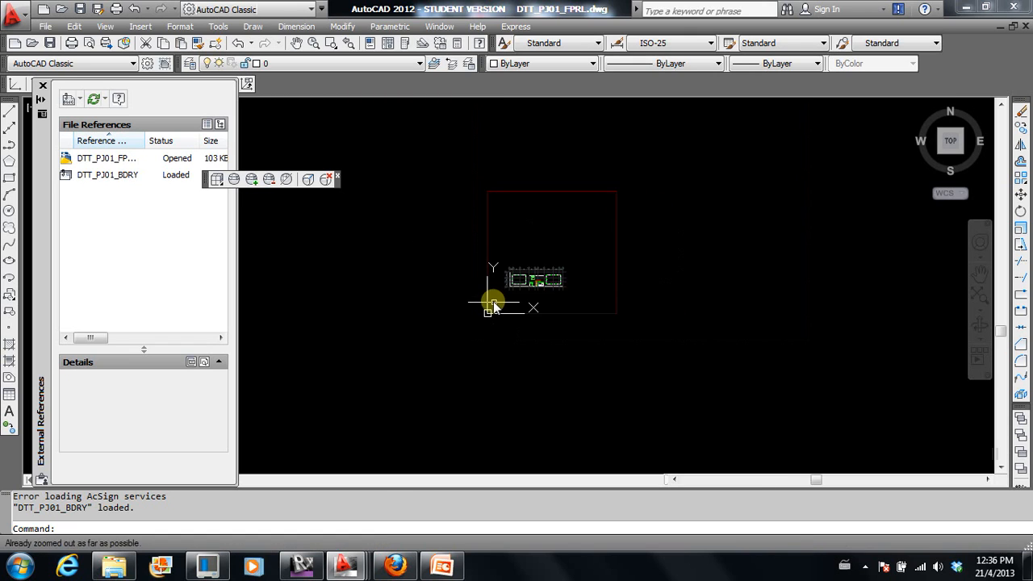
{"action": "scroll", "coordinate": [526, 318], "scroll_direction": "up", "scroll_amount": 4}
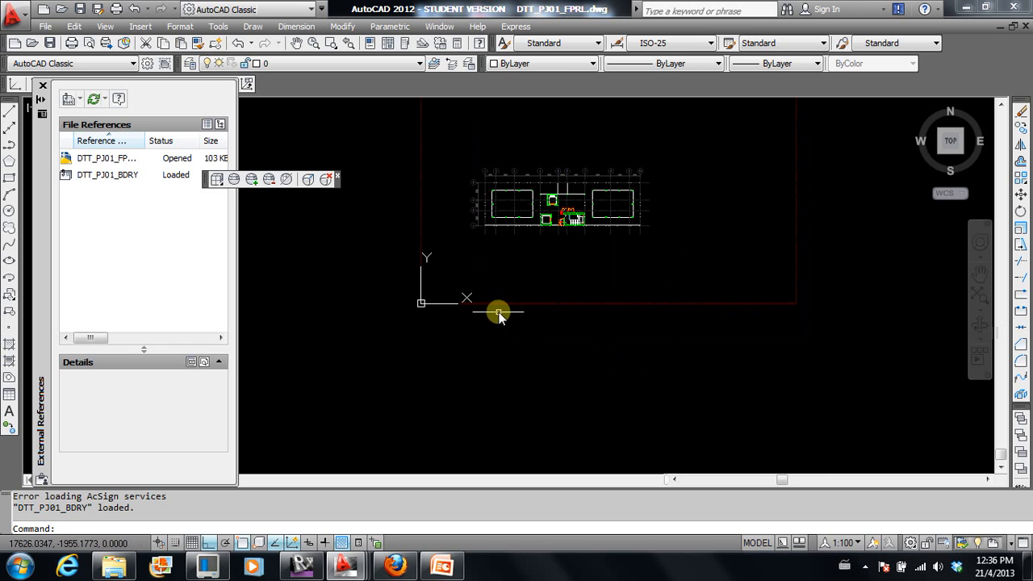
{"action": "scroll", "coordinate": [417, 310], "scroll_direction": "up", "scroll_amount": 3}
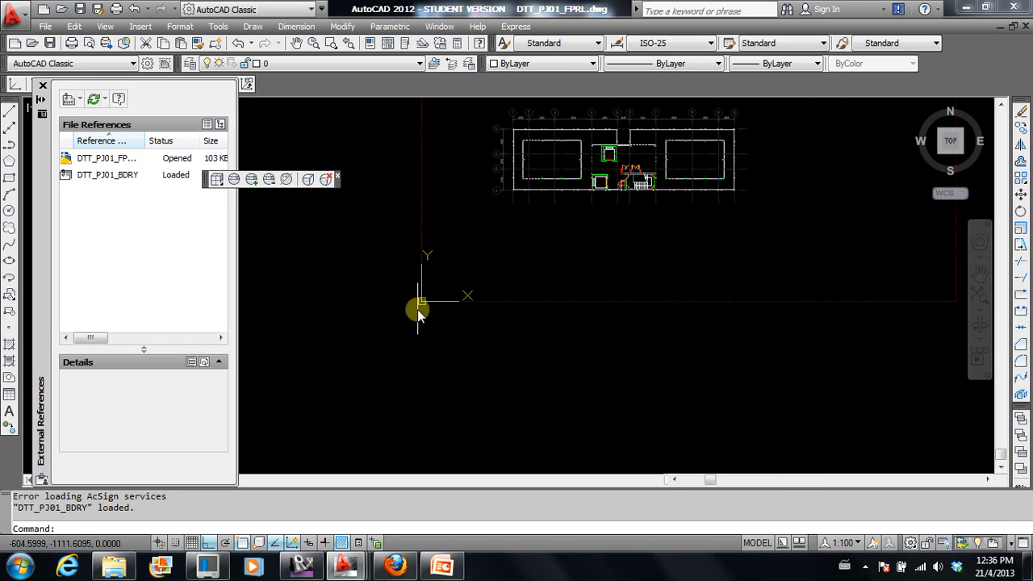
{"action": "scroll", "coordinate": [417, 298], "scroll_direction": "down", "scroll_amount": 4}
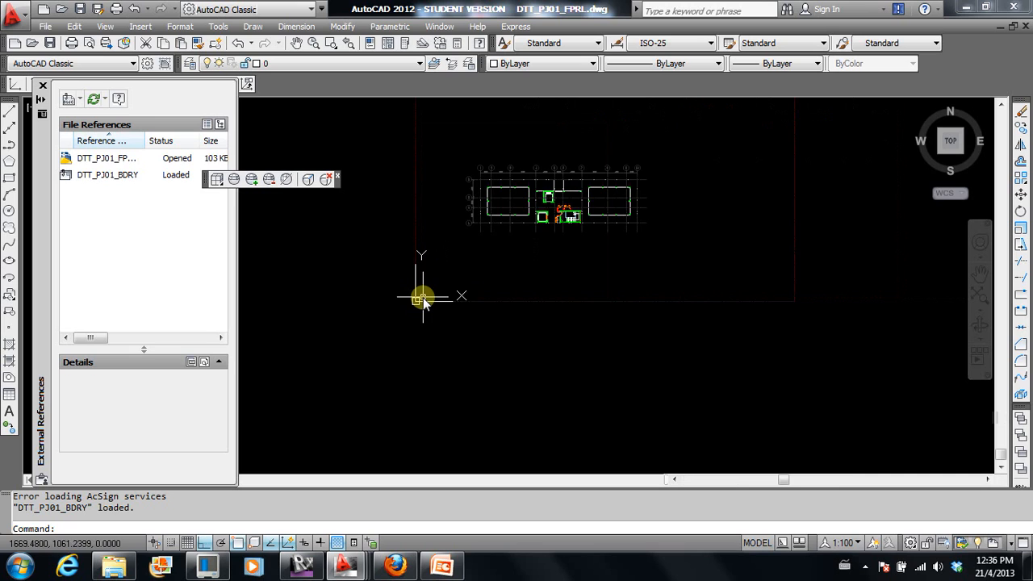
{"action": "scroll", "coordinate": [424, 291], "scroll_direction": "down", "scroll_amount": 3}
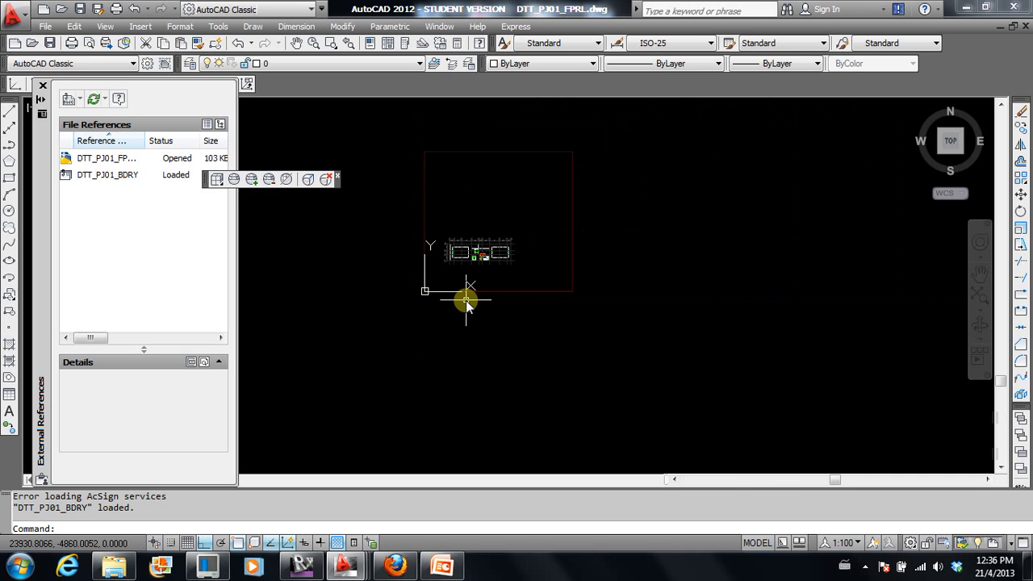
View the floor plan in DTT_PJ01_FP01.dwg, and return to DTT_PJ01_SITE.dwg to look over the whole site.
{"action": "key", "text": "ctrl+Tab"}
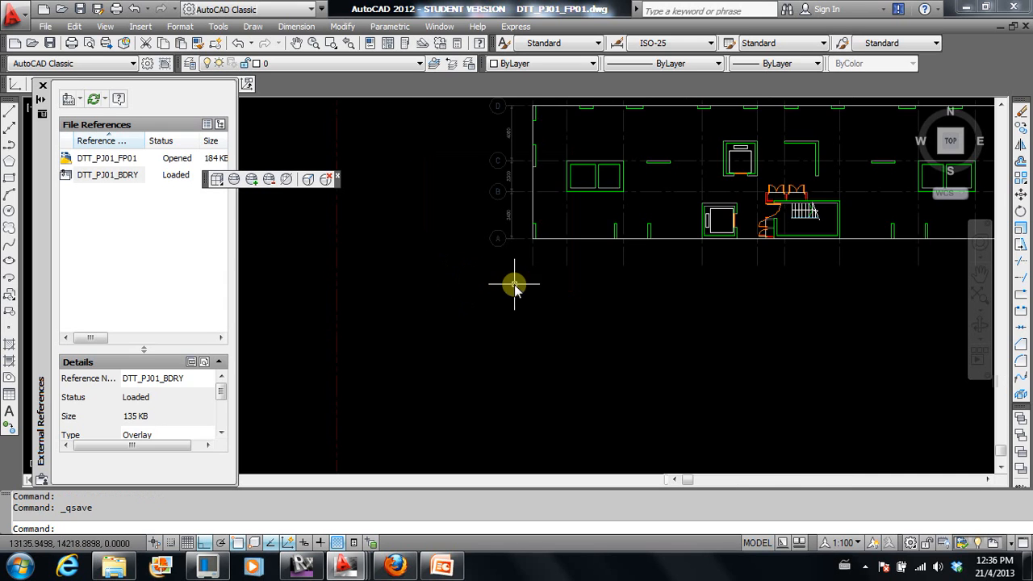
{"action": "scroll", "coordinate": [514, 287], "scroll_direction": "down", "scroll_amount": 4}
{"action": "key", "text": "ctrl+Tab"}
{"action": "key", "text": "ctrl+Tab"}
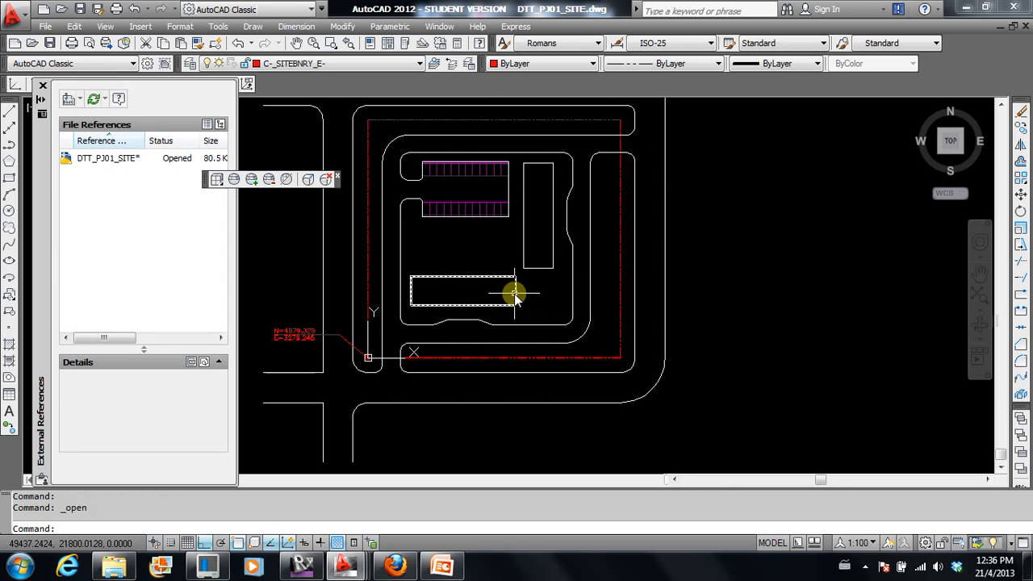
{"action": "scroll", "coordinate": [519, 295], "scroll_direction": "down", "scroll_amount": 4}
{"action": "scroll", "coordinate": [476, 282], "scroll_direction": "up", "scroll_amount": 2}
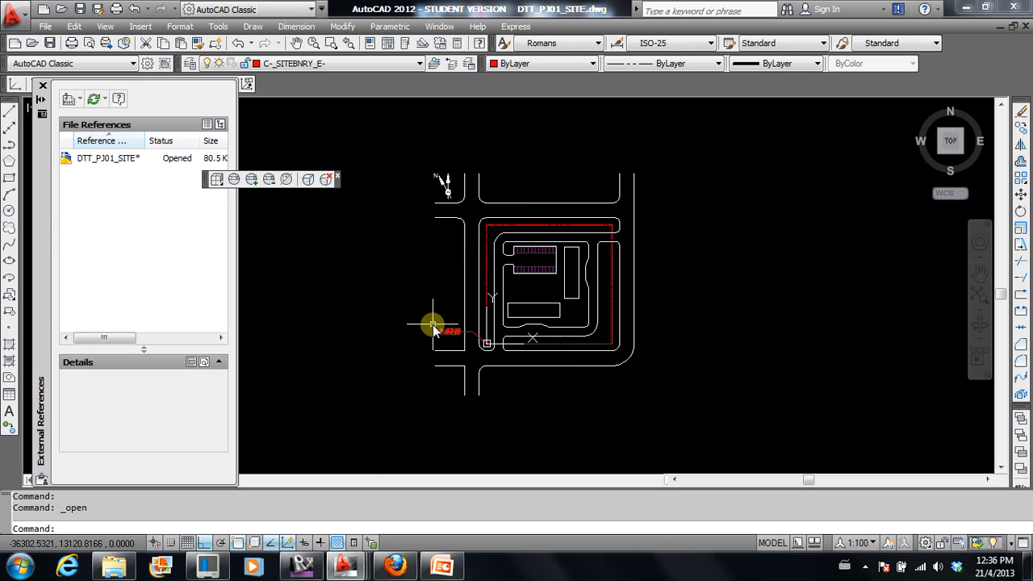
Switch to Revit and close Project2 without saving its changes.
{"action": "left_click", "coordinate": [301, 566]}
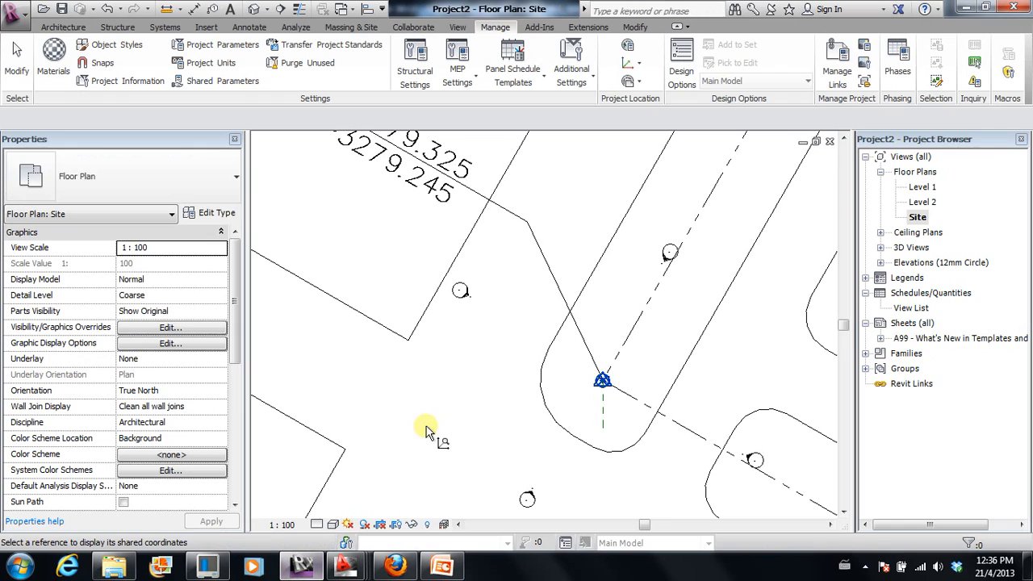
{"action": "left_click", "coordinate": [831, 140]}
{"action": "left_click", "coordinate": [831, 141]}
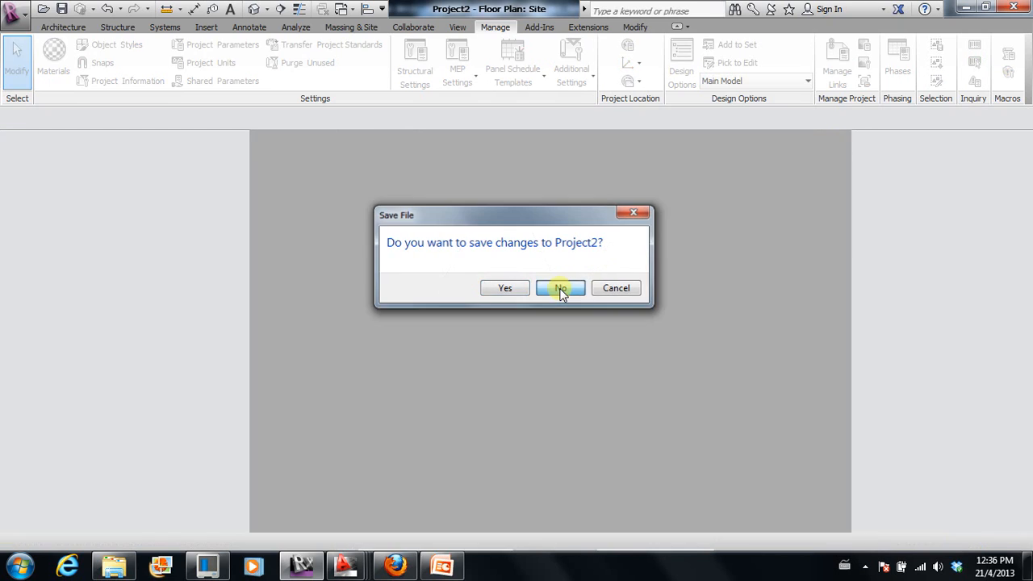
{"action": "left_click", "coordinate": [561, 289]}
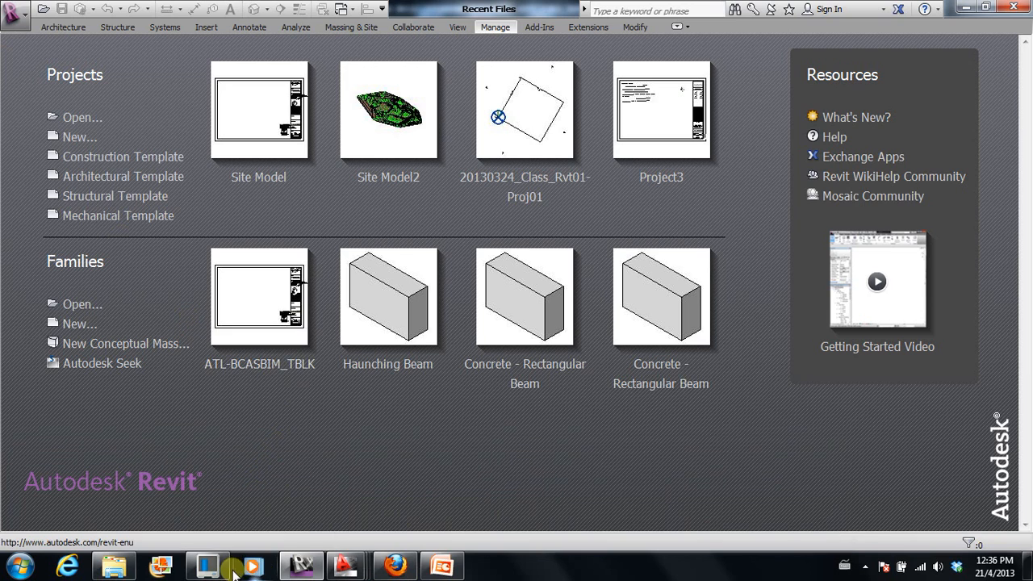
{"action": "mouse_move", "coordinate": [345, 566]}
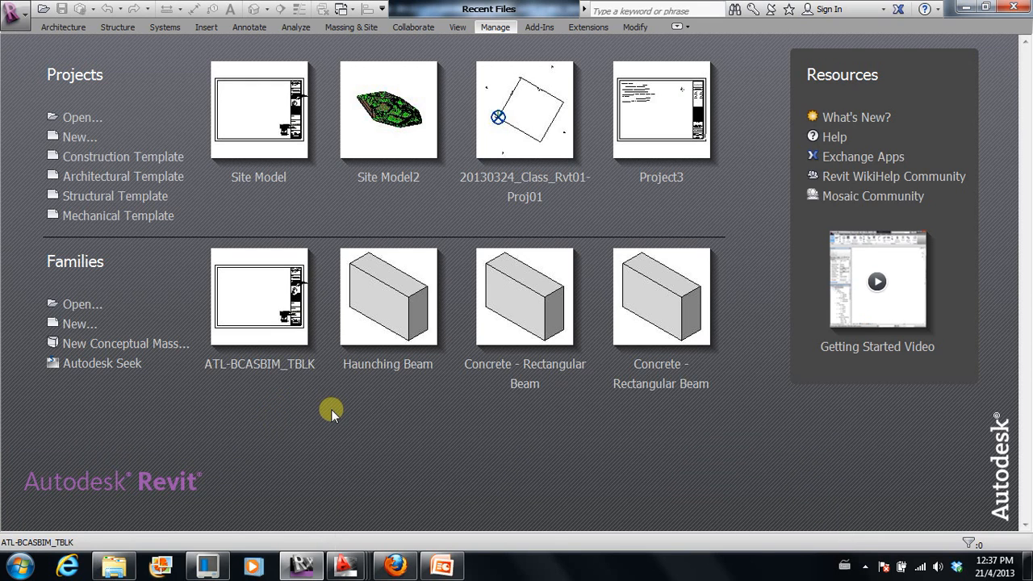
Create a new project from the defaultSGPENU template in the Singapore folder of the Revit 2013 templates.
{"action": "left_click", "coordinate": [76, 137]}
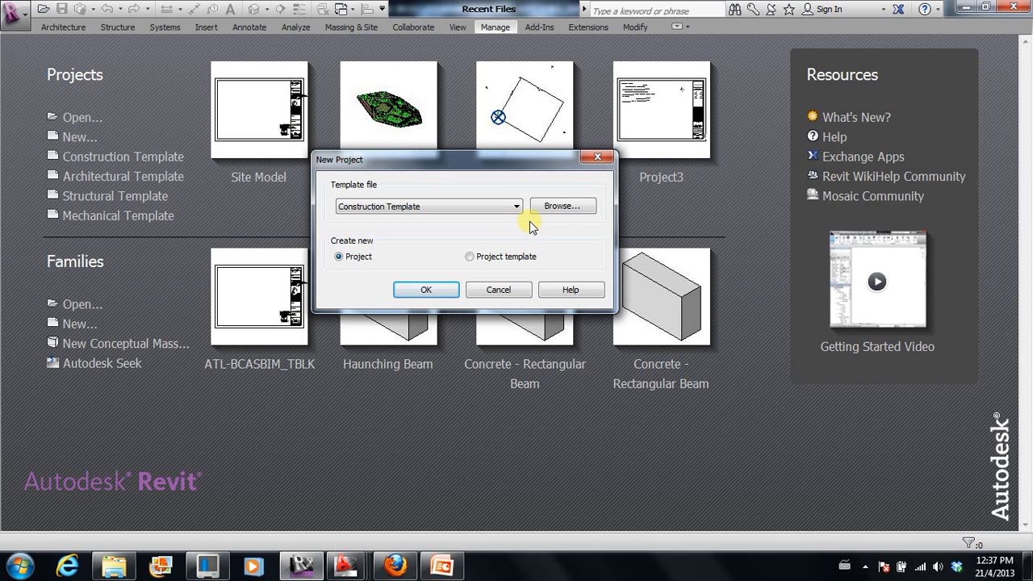
{"action": "left_click", "coordinate": [563, 207]}
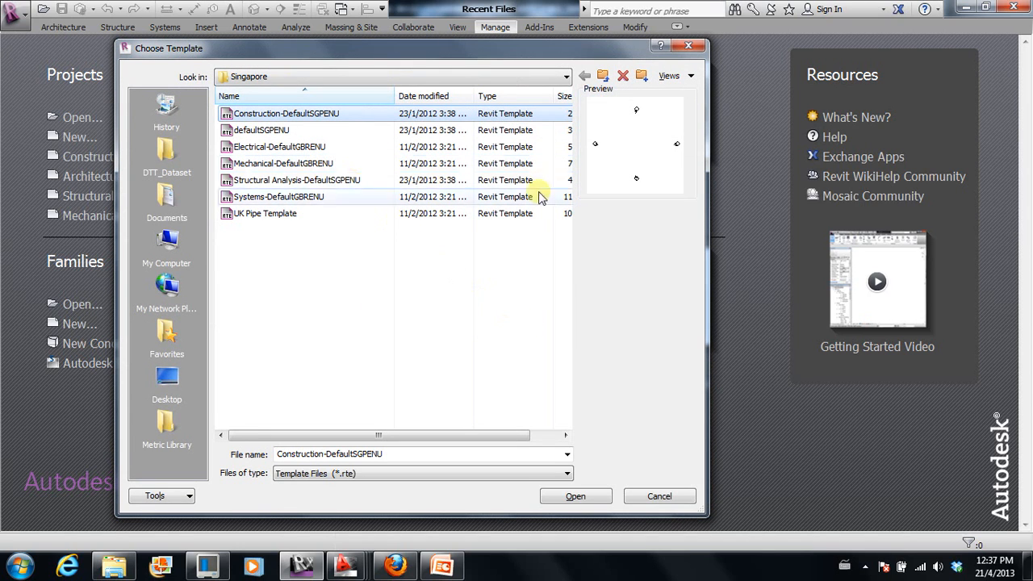
{"action": "left_click", "coordinate": [429, 77]}
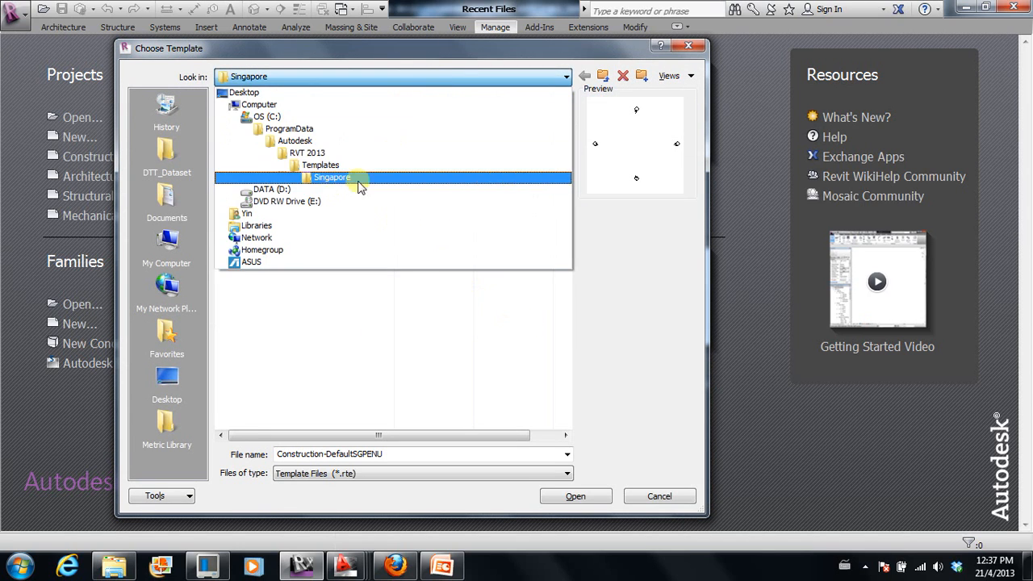
{"action": "left_click", "coordinate": [325, 168]}
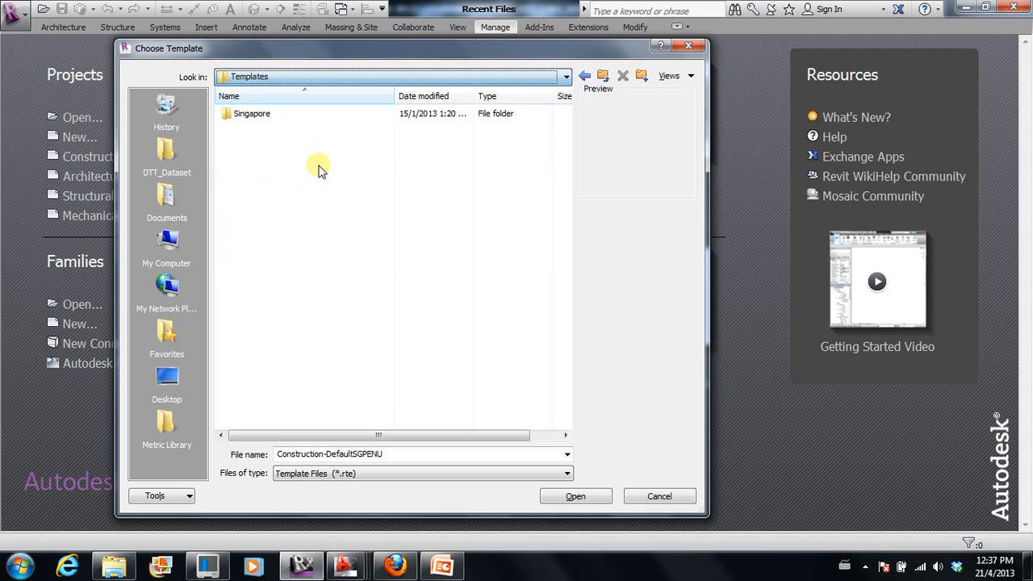
{"action": "double_click", "coordinate": [254, 120]}
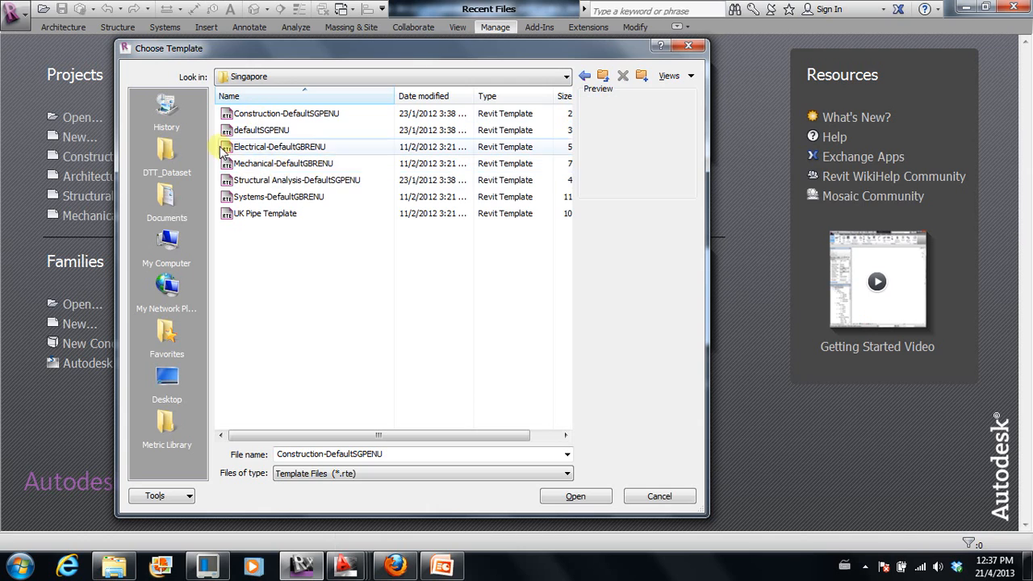
{"action": "left_click", "coordinate": [260, 133]}
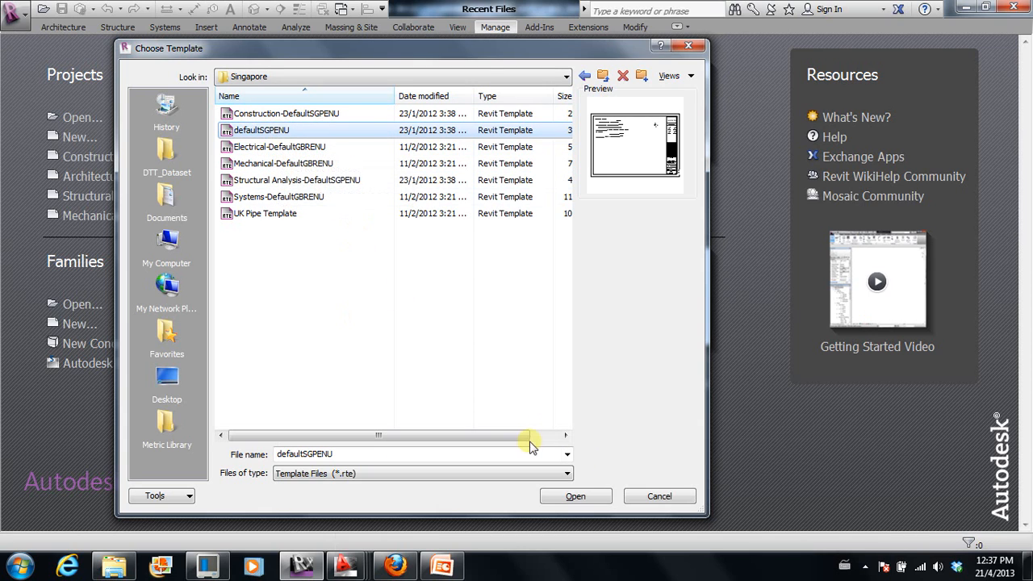
{"action": "left_click", "coordinate": [583, 495]}
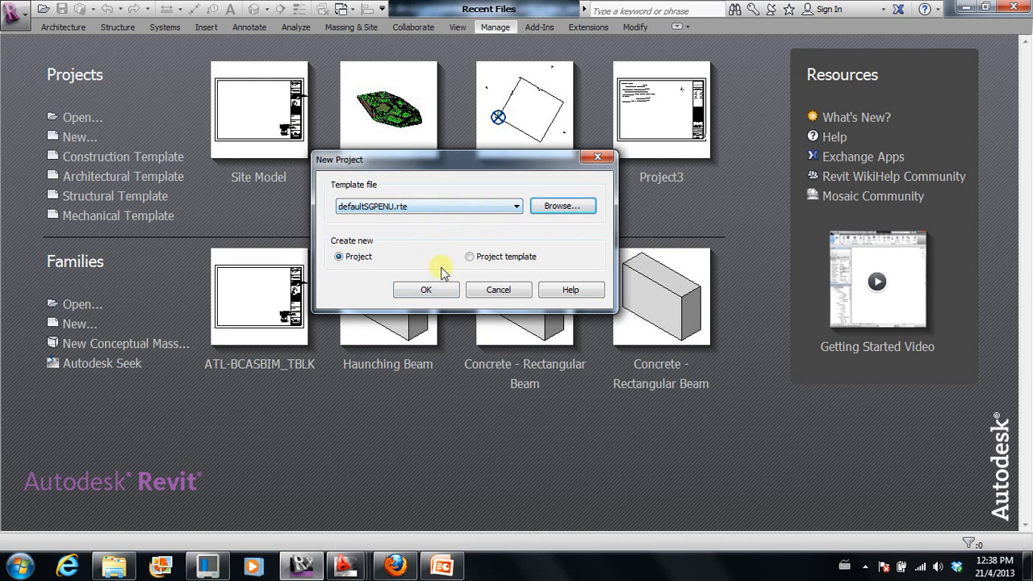
{"action": "left_click", "coordinate": [567, 207]}
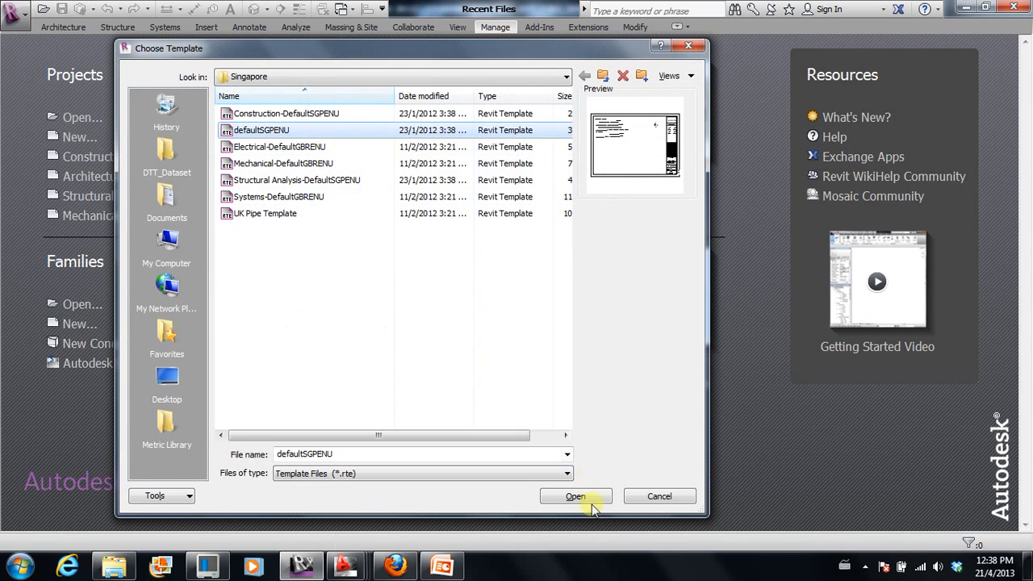
{"action": "left_click", "coordinate": [576, 496]}
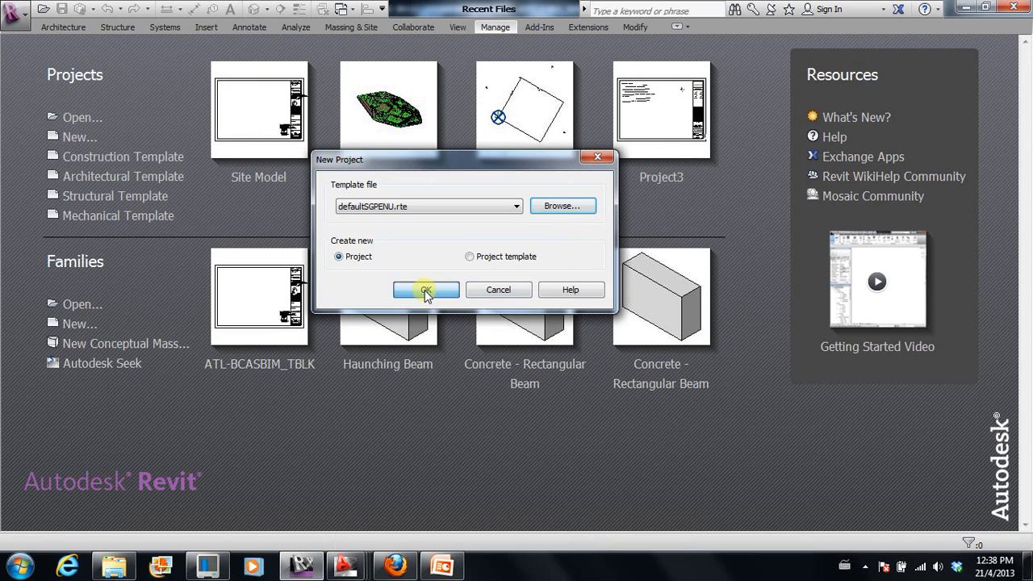
{"action": "left_click", "coordinate": [368, 286]}
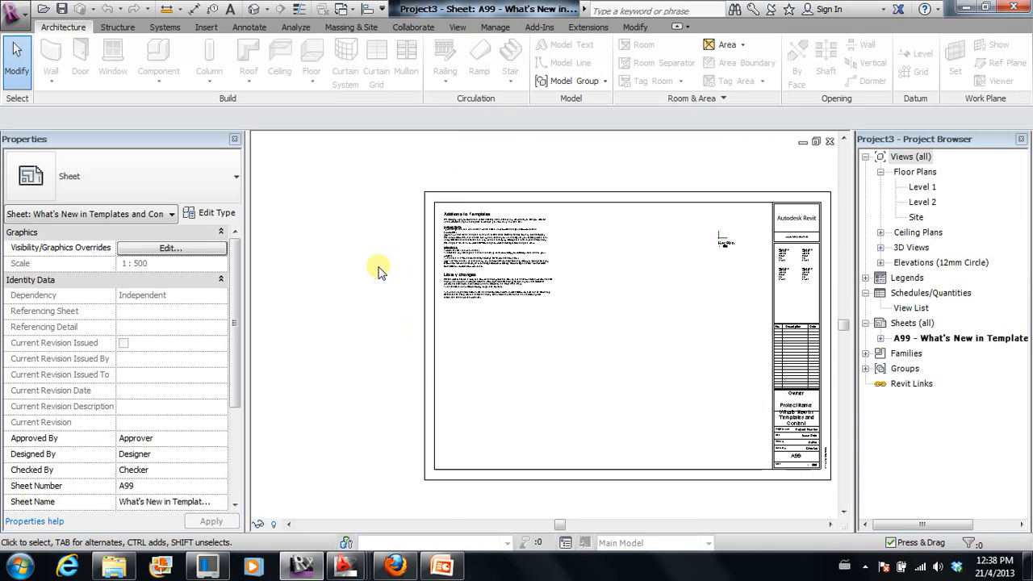
Open the Site floor plan and bring its base point and the four elevation markers into view.
{"action": "scroll", "coordinate": [412, 343], "scroll_direction": "down", "scroll_amount": 2}
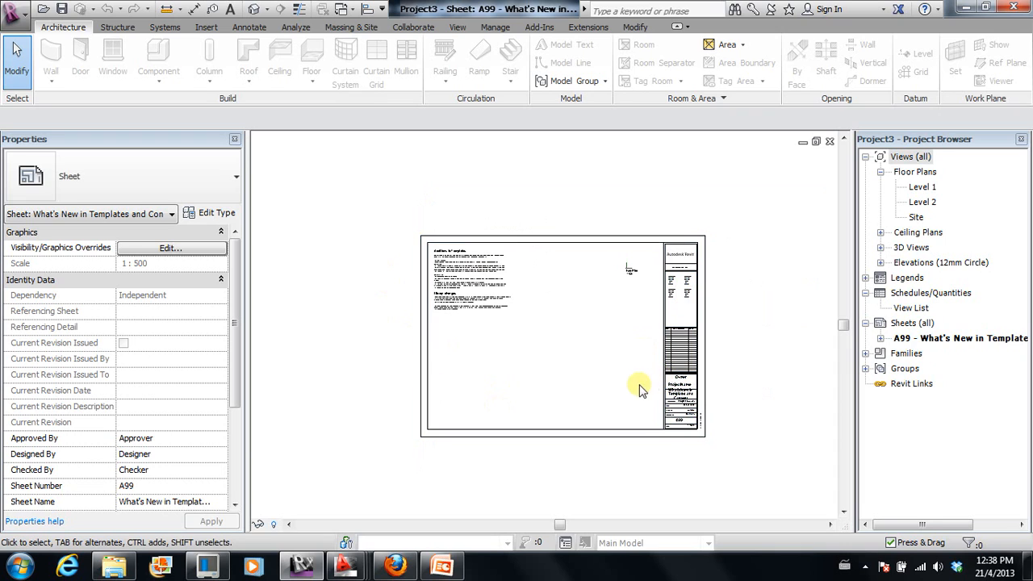
{"action": "scroll", "coordinate": [606, 358], "scroll_direction": "up", "scroll_amount": 1}
{"action": "scroll", "coordinate": [607, 358], "scroll_direction": "up", "scroll_amount": 1}
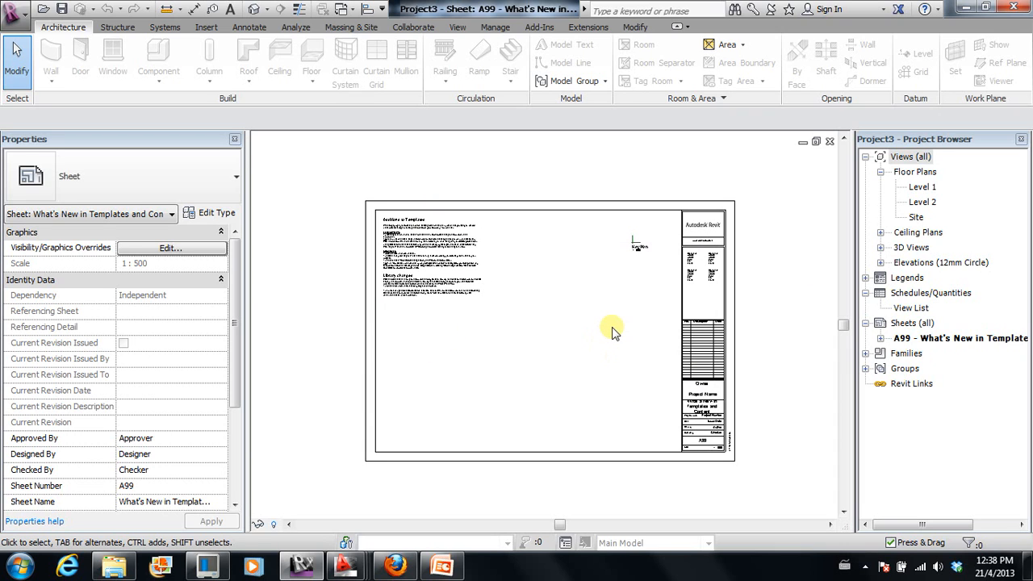
{"action": "double_click", "coordinate": [916, 217]}
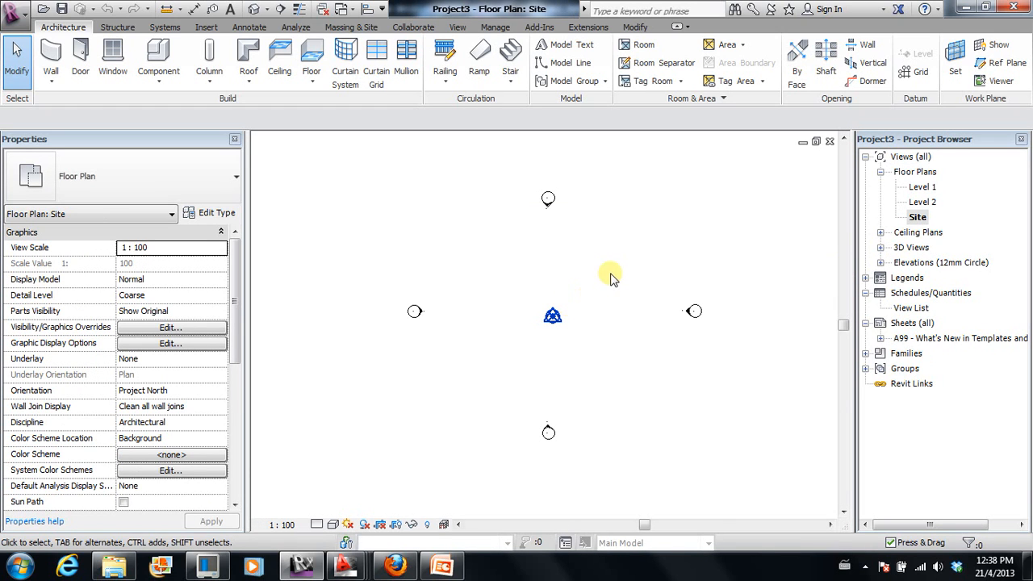
{"action": "middle_click_drag", "start_coordinate": [611, 275], "coordinate": [588, 277]}
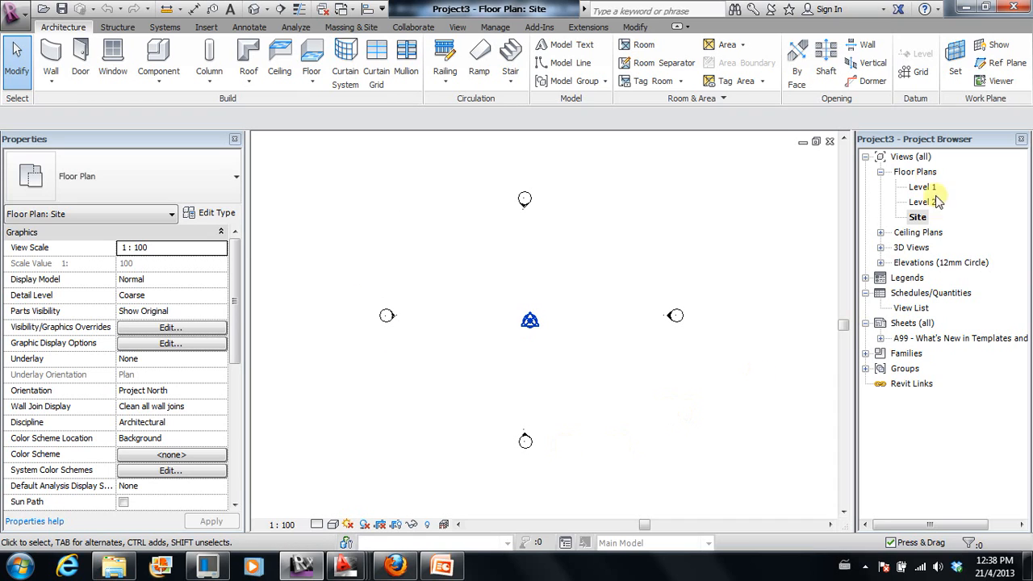
{"action": "scroll", "coordinate": [537, 339], "scroll_direction": "up", "scroll_amount": 1}
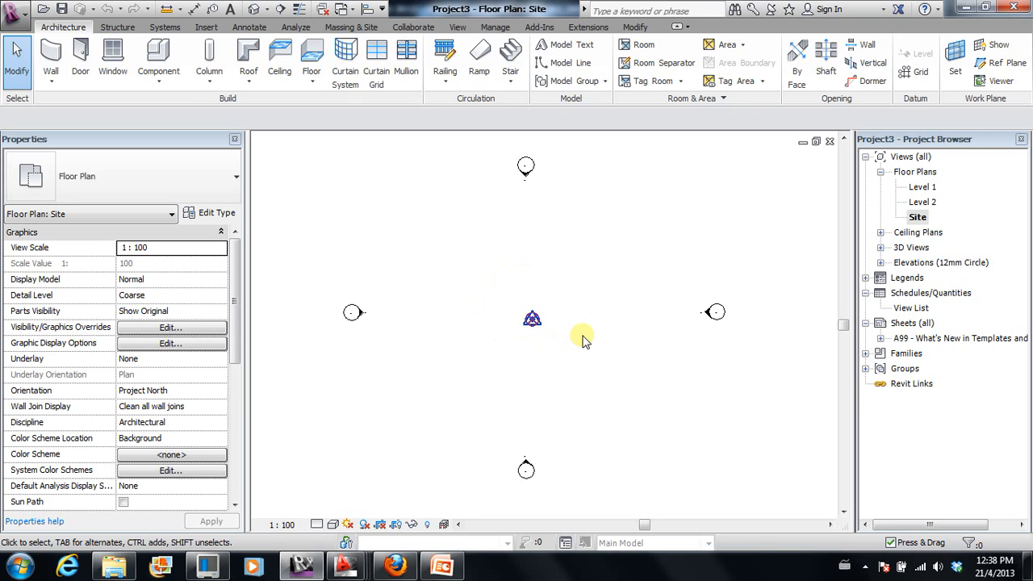
{"action": "scroll", "coordinate": [584, 341], "scroll_direction": "down", "scroll_amount": 1}
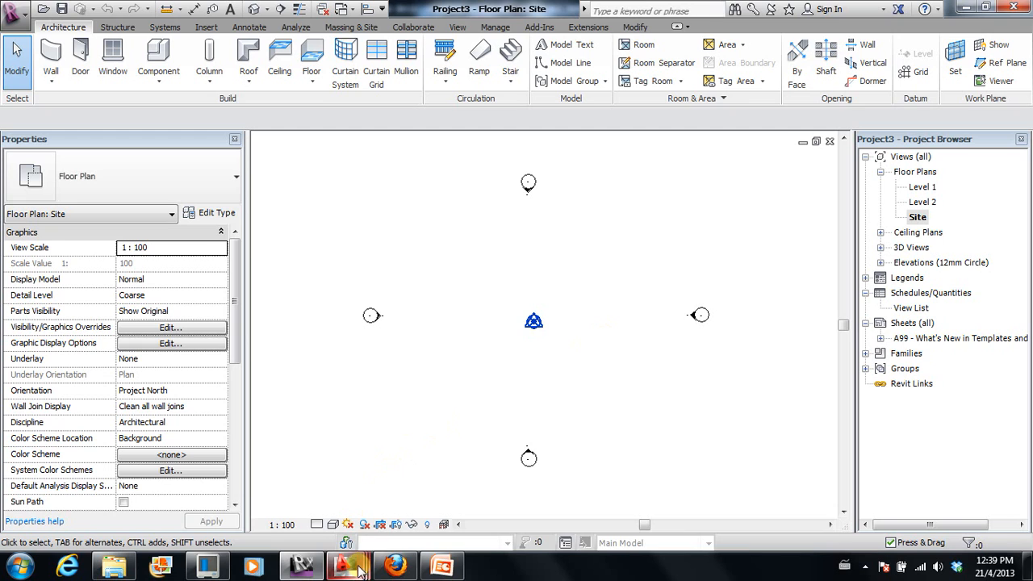
Start linking a CAD file and choose the DTT_PJ01_SITE drawing from the DTT_Proj01 folder on the D: drive.
{"action": "mouse_move", "coordinate": [345, 565]}
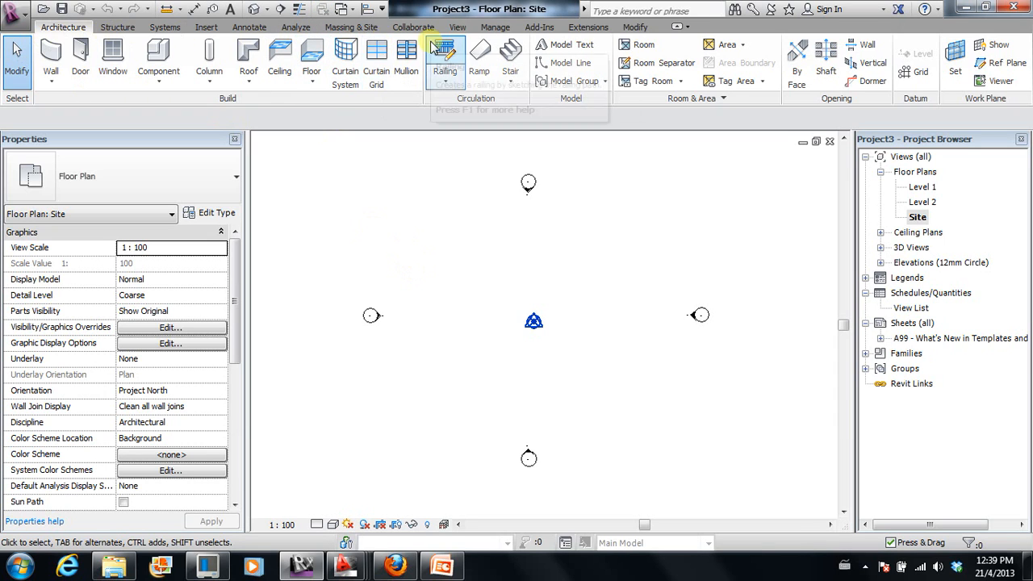
{"action": "left_click", "coordinate": [206, 28]}
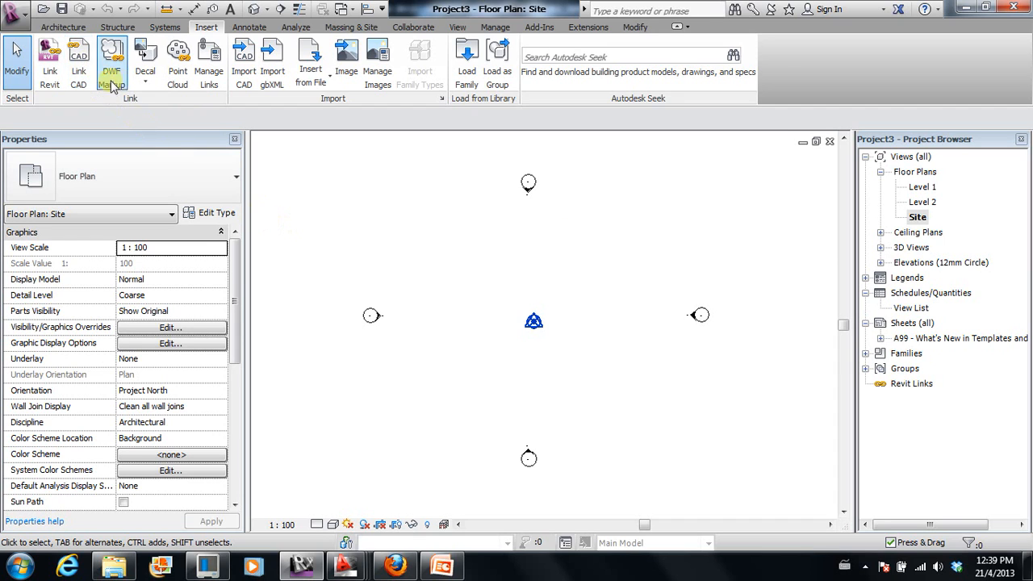
{"action": "left_click", "coordinate": [79, 63]}
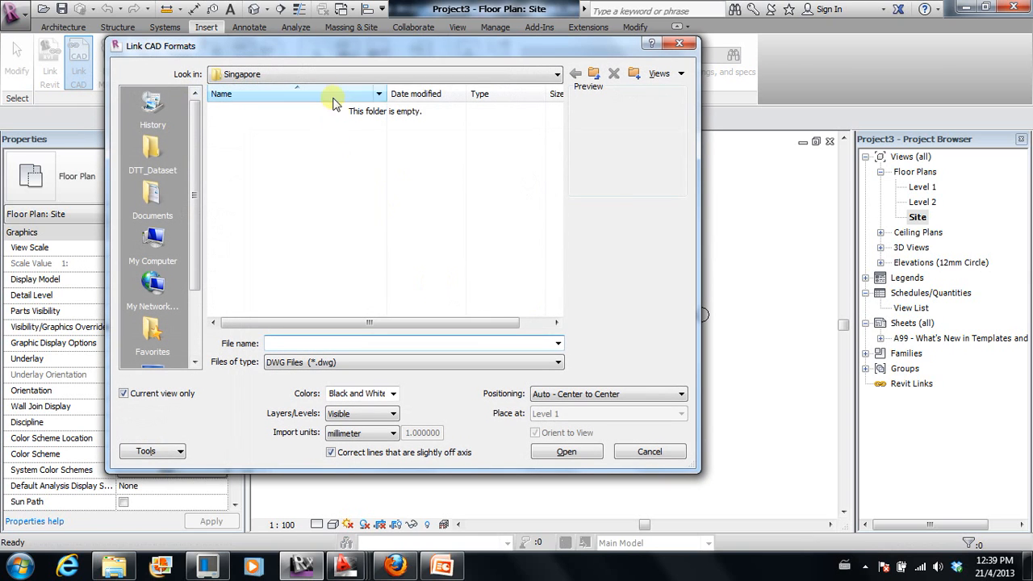
{"action": "left_click", "coordinate": [334, 76]}
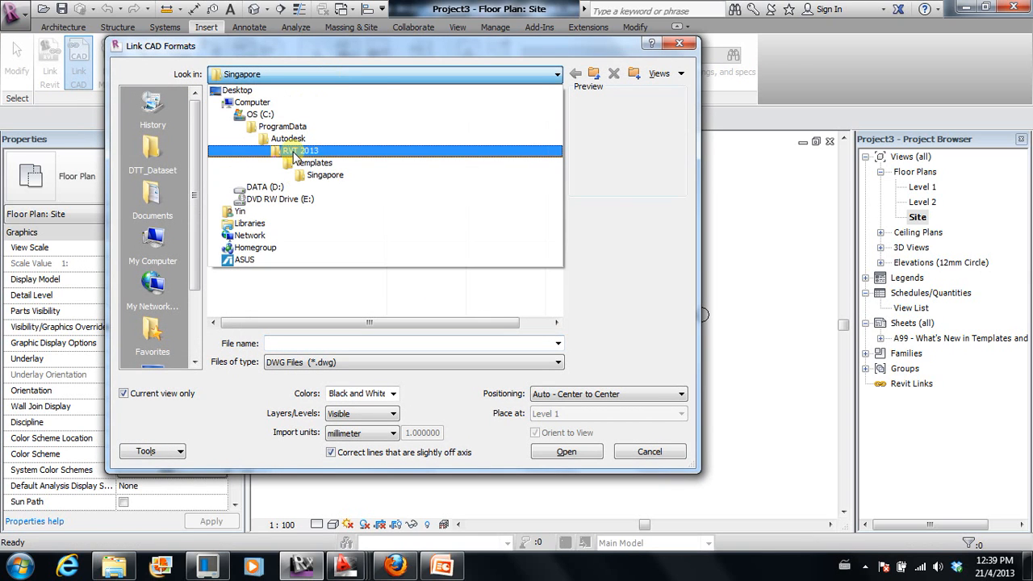
{"action": "left_click", "coordinate": [295, 153]}
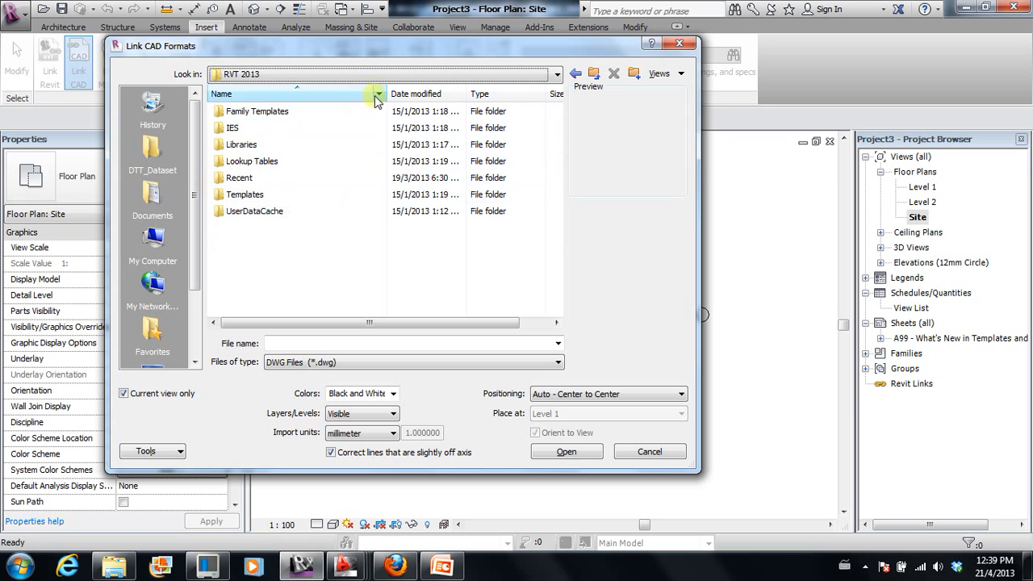
{"action": "left_click", "coordinate": [353, 74]}
{"action": "left_click", "coordinate": [242, 166]}
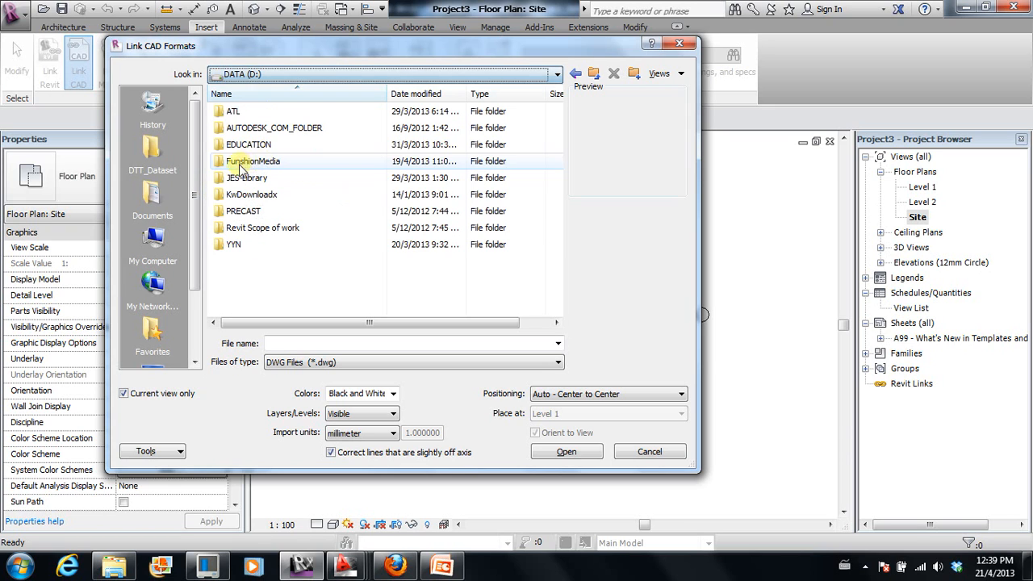
{"action": "double_click", "coordinate": [242, 145]}
{"action": "double_click", "coordinate": [257, 145]}
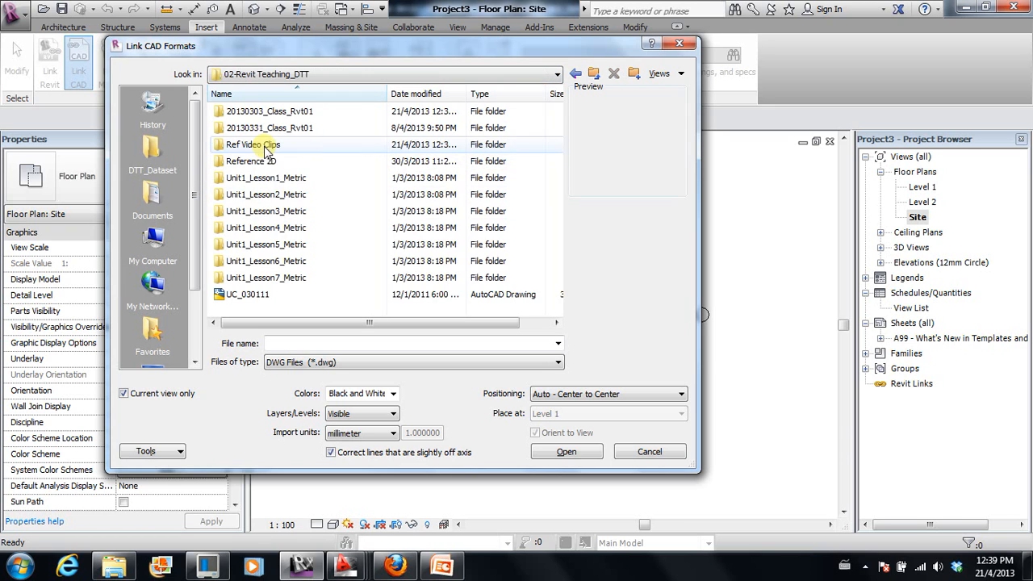
{"action": "double_click", "coordinate": [258, 160]}
{"action": "double_click", "coordinate": [246, 129]}
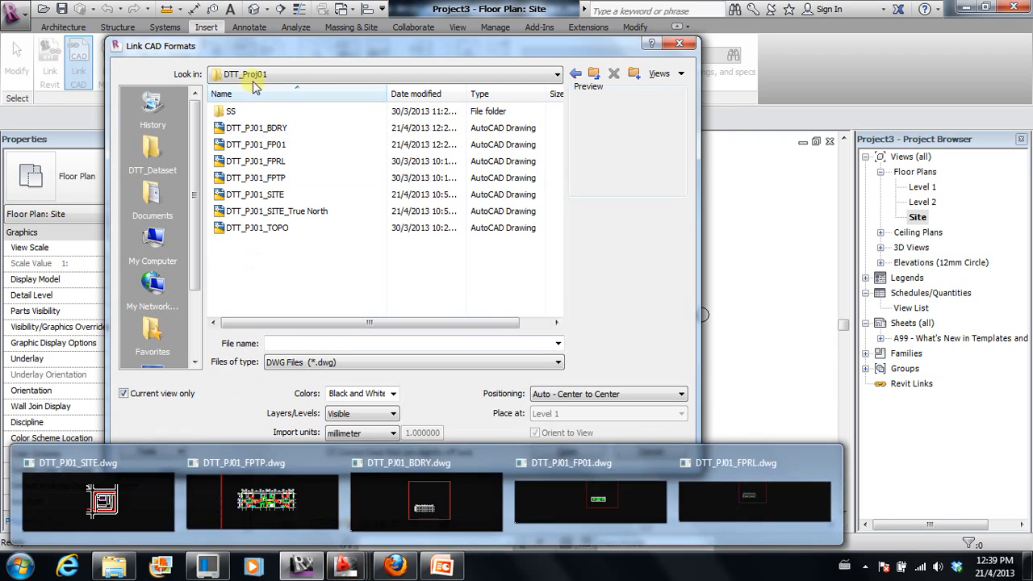
{"action": "left_click", "coordinate": [272, 199]}
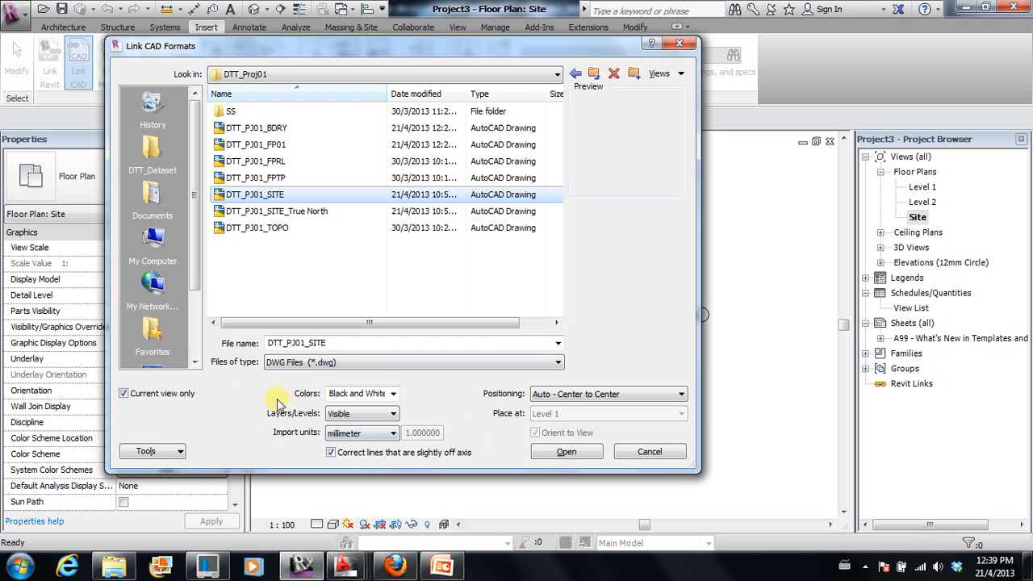
Set the CAD link to preserve the drawing's colors and bring in only its visible layers.
{"action": "left_click", "coordinate": [394, 396]}
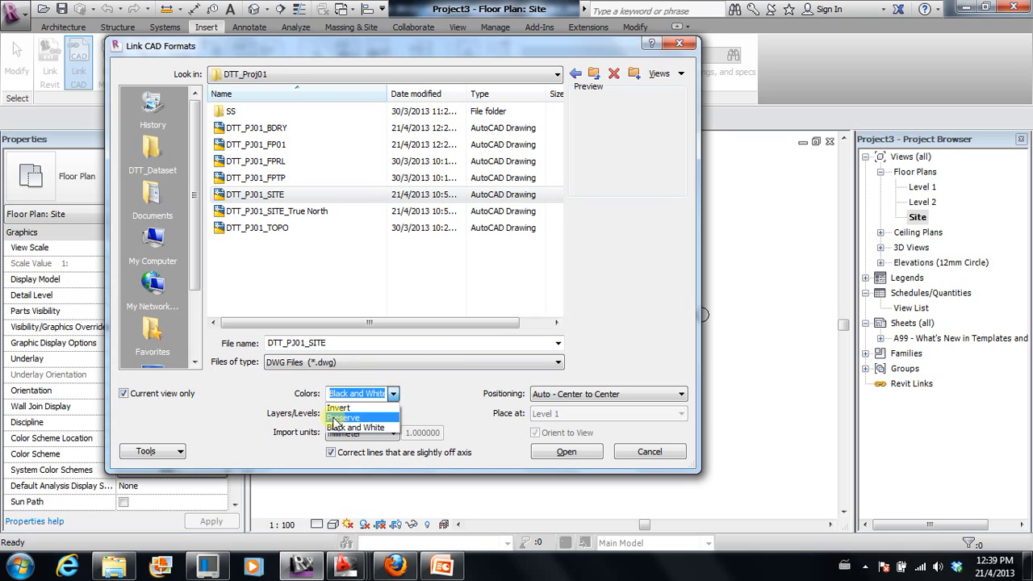
{"action": "left_click", "coordinate": [337, 418]}
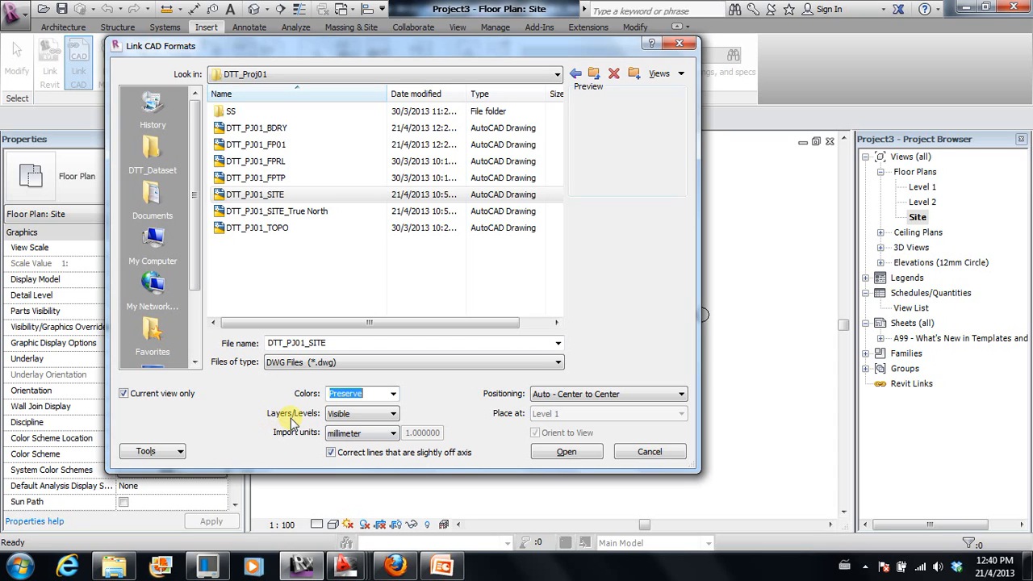
{"action": "left_click", "coordinate": [390, 418]}
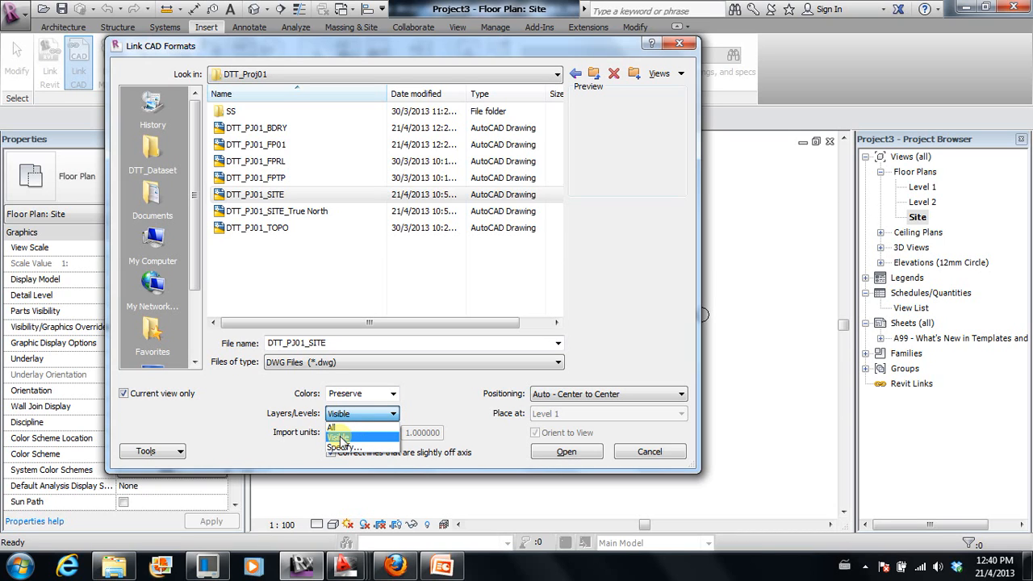
{"action": "left_click", "coordinate": [339, 437]}
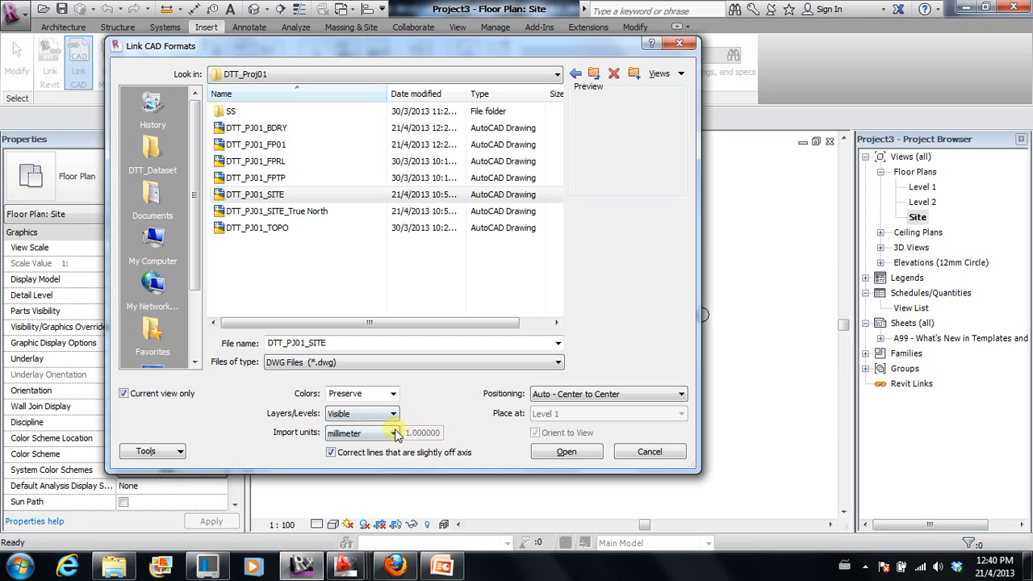
Set the link's positioning to Auto - Origin to Origin and place the site drawing in the Site plan.
{"action": "left_click", "coordinate": [615, 396]}
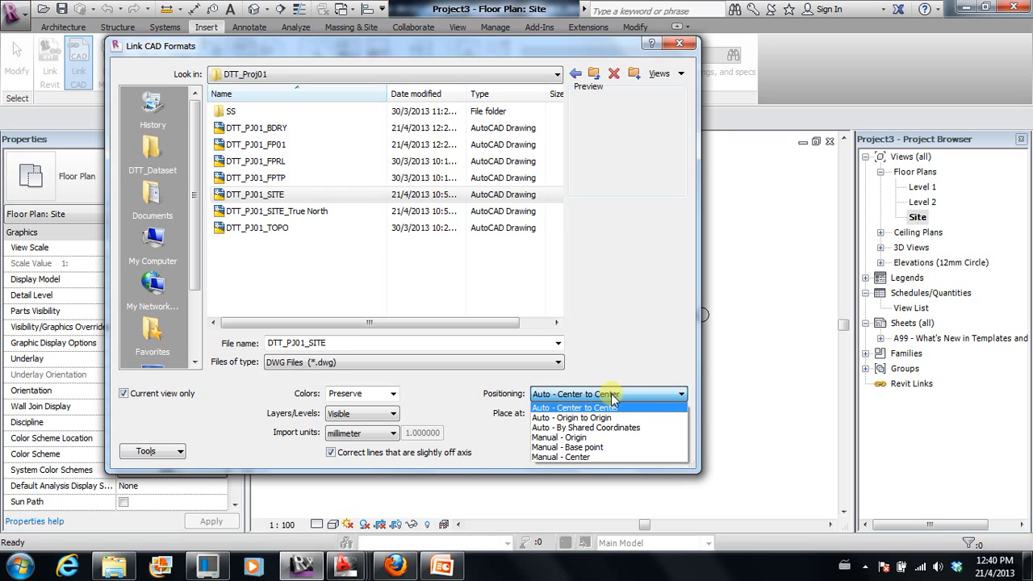
{"action": "left_click", "coordinate": [557, 418]}
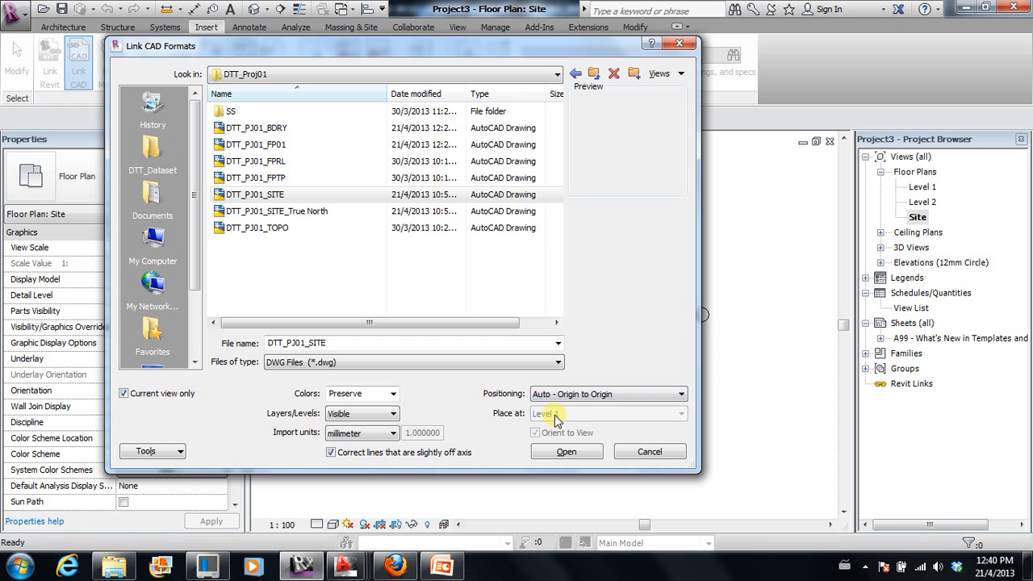
{"action": "left_click", "coordinate": [648, 395]}
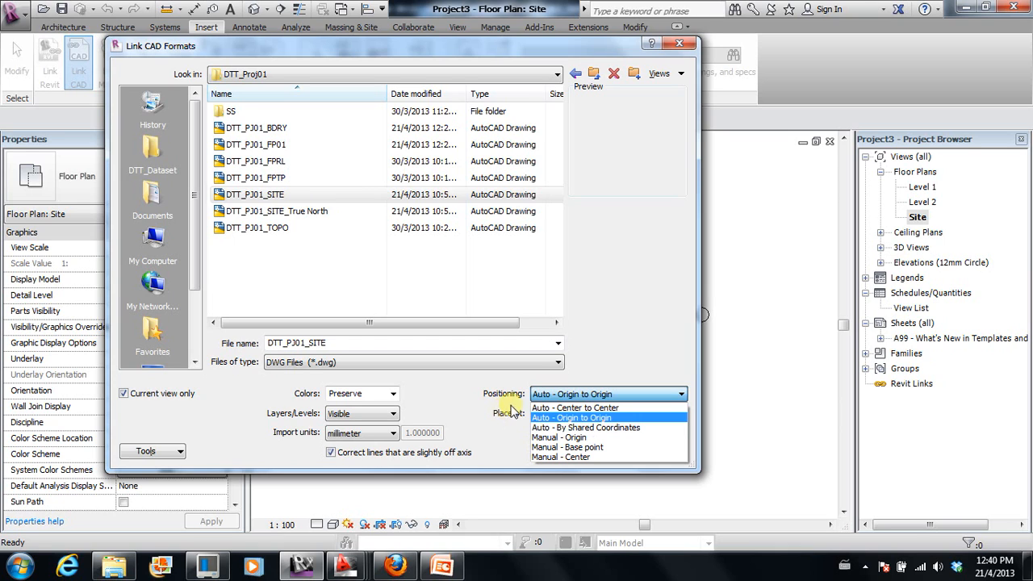
{"action": "left_click", "coordinate": [441, 395]}
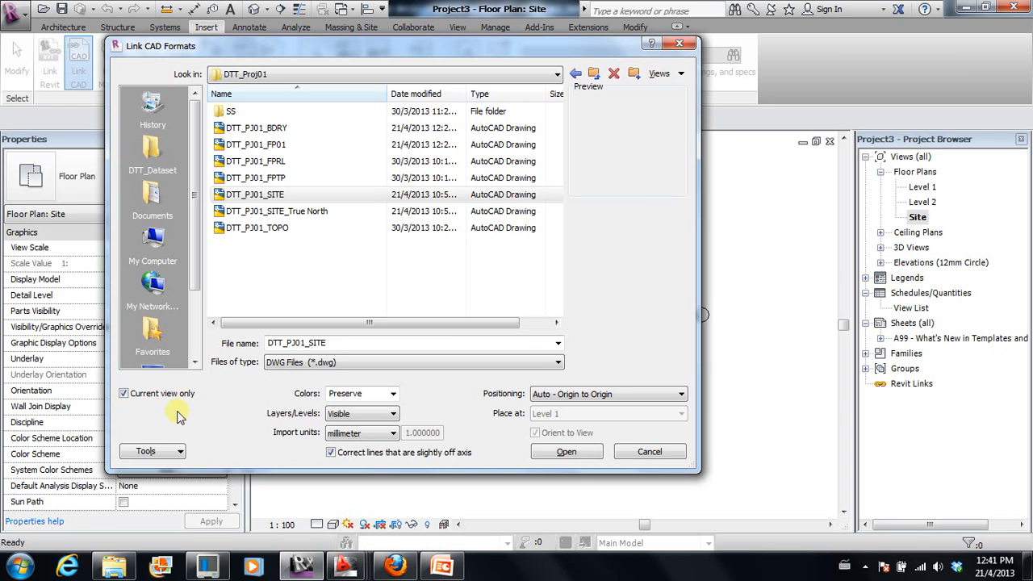
{"action": "left_click", "coordinate": [564, 453]}
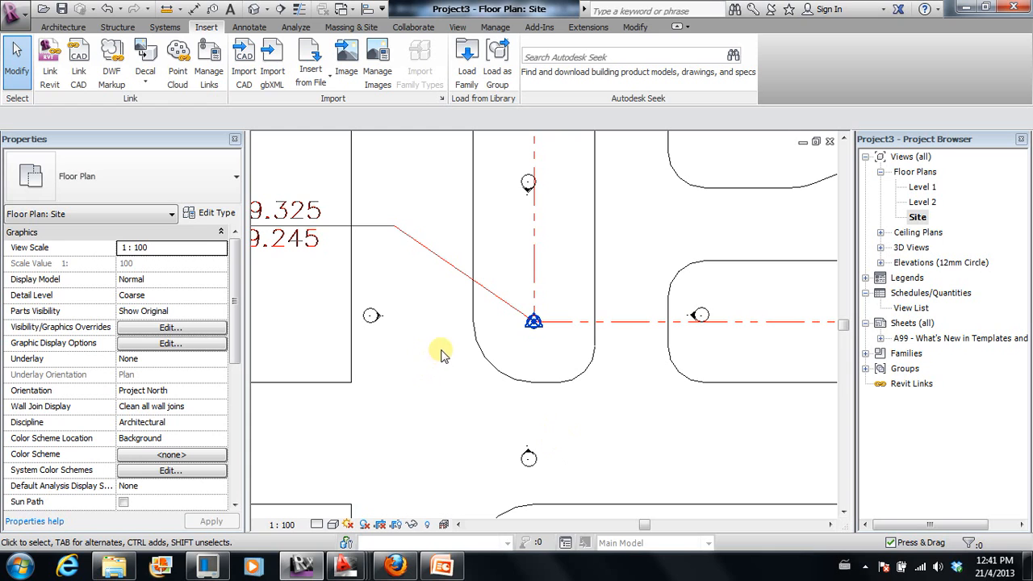
{"action": "scroll", "coordinate": [440, 349], "scroll_direction": "down", "scroll_amount": 5}
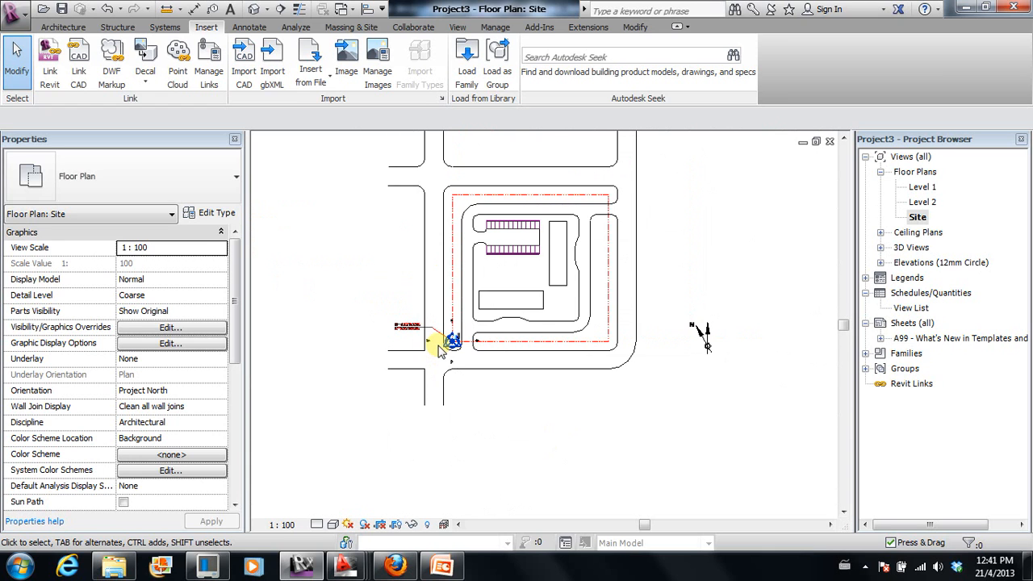
Examine the linked site drawing in the Site plan, including its boundary, base point, elevation markers and north arrow.
{"action": "scroll", "coordinate": [443, 351], "scroll_direction": "down", "scroll_amount": 3}
{"action": "middle_click_drag", "start_coordinate": [527, 323], "coordinate": [523, 377]}
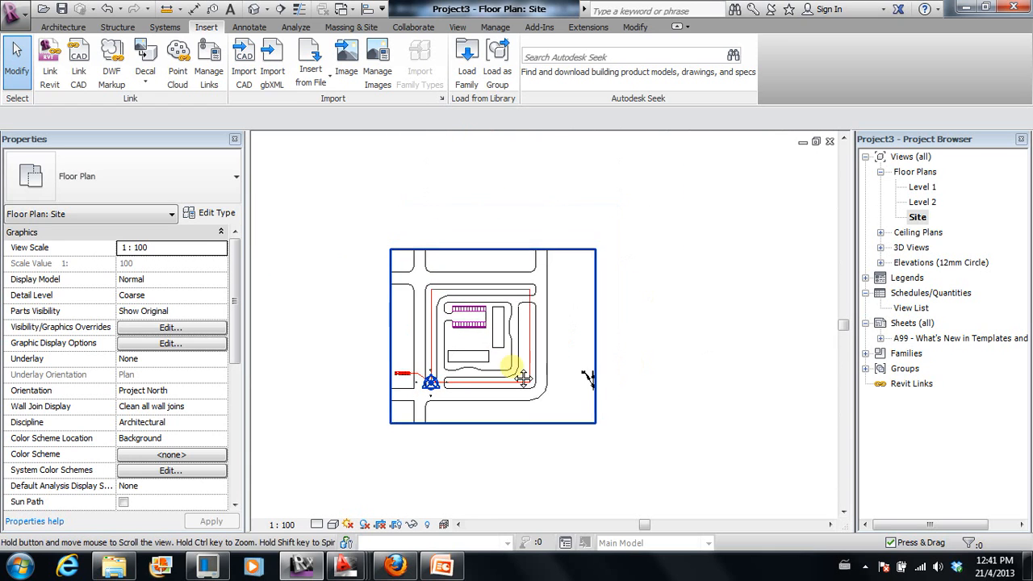
{"action": "scroll", "coordinate": [478, 391], "scroll_direction": "up", "scroll_amount": 3}
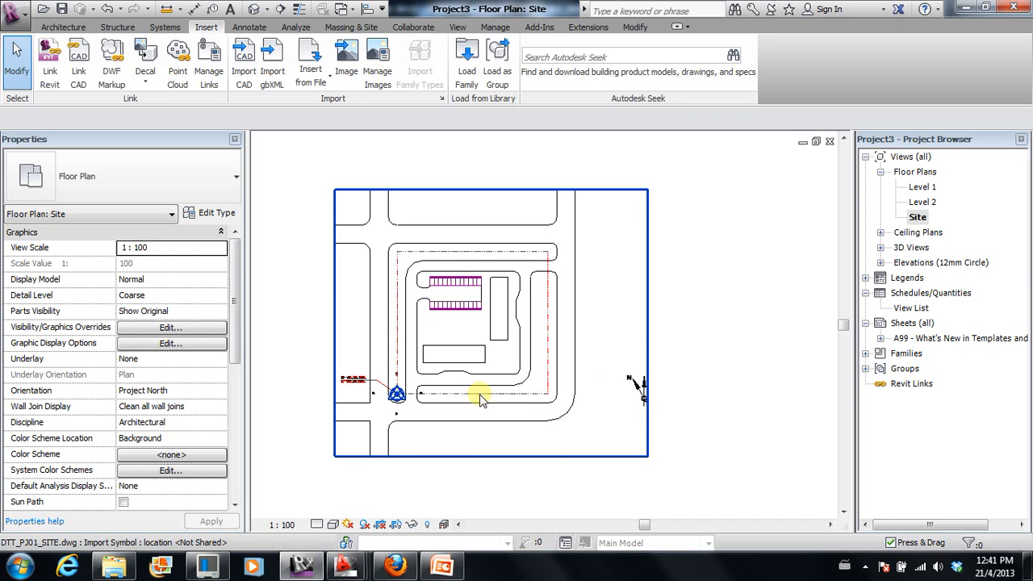
{"action": "scroll", "coordinate": [628, 383], "scroll_direction": "up", "scroll_amount": 2}
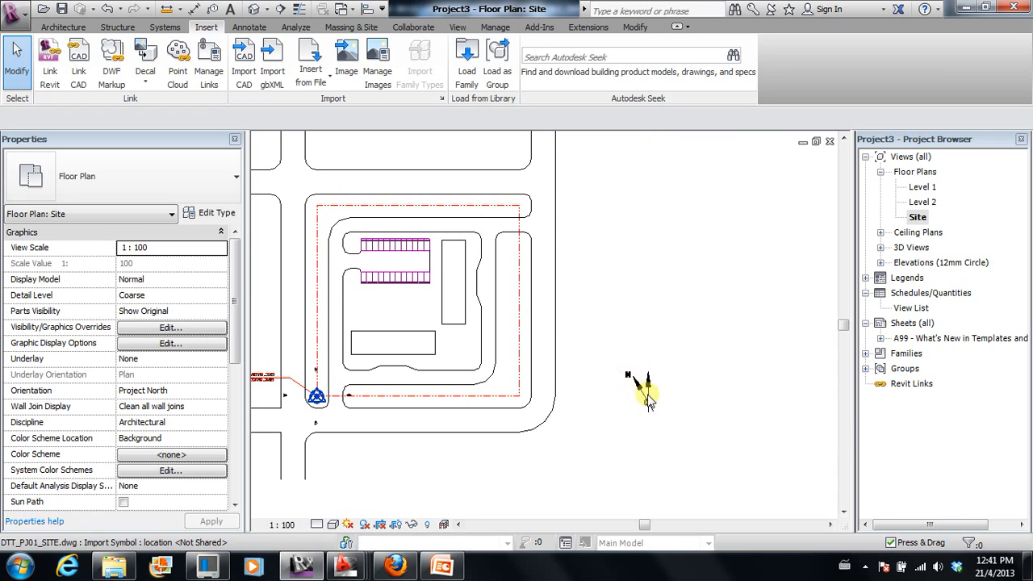
{"action": "scroll", "coordinate": [650, 396], "scroll_direction": "down", "scroll_amount": 1}
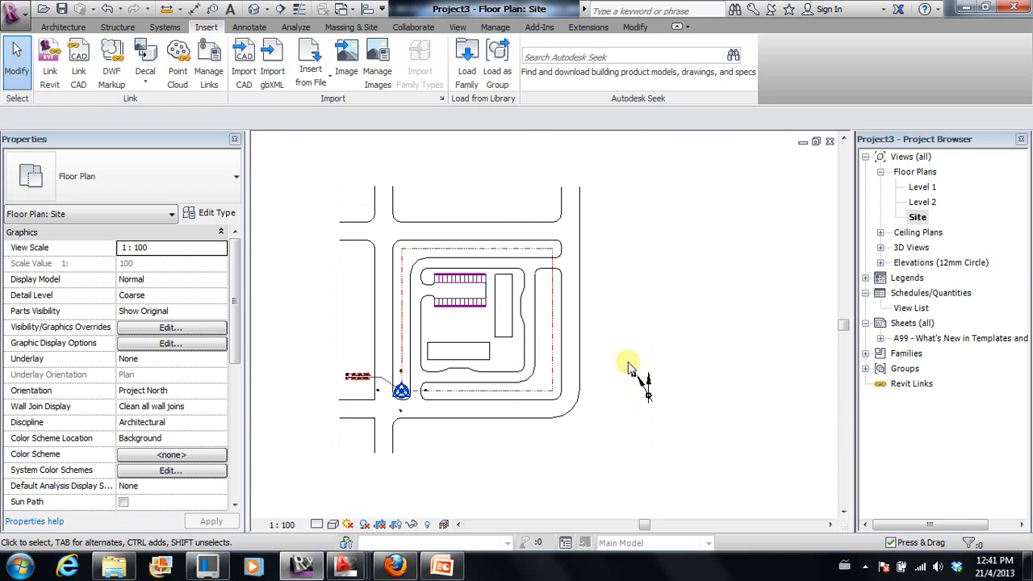
{"action": "scroll", "coordinate": [458, 364], "scroll_direction": "down", "scroll_amount": 1}
{"action": "middle_click_drag", "start_coordinate": [458, 364], "coordinate": [534, 356]}
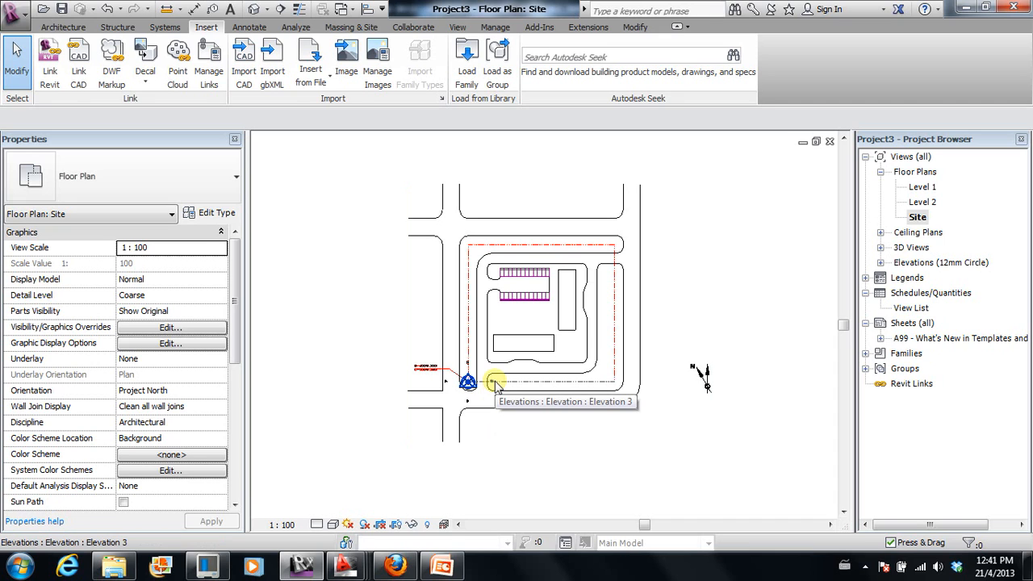
{"action": "middle_click_drag", "start_coordinate": [545, 428], "coordinate": [538, 432]}
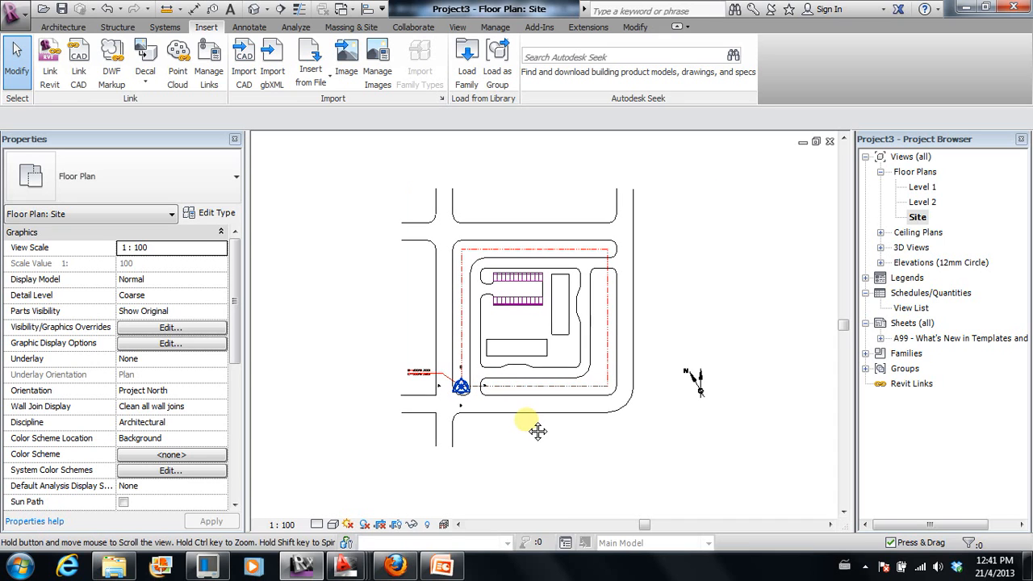
{"action": "scroll", "coordinate": [534, 412], "scroll_direction": "up", "scroll_amount": 1}
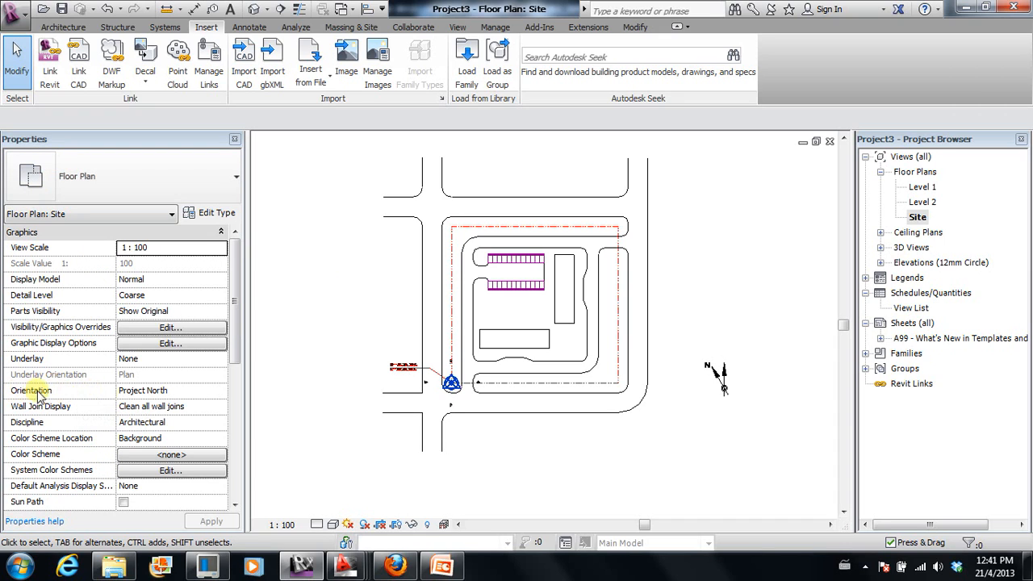
Set the Site floor plan's orientation to True North and apply the change.
{"action": "left_click", "coordinate": [218, 393]}
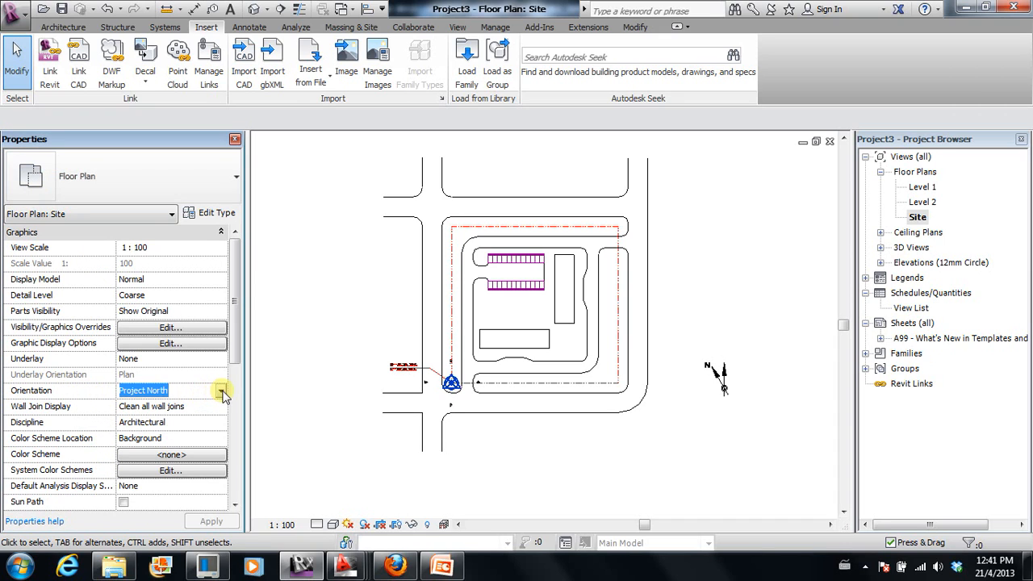
{"action": "left_click", "coordinate": [220, 391]}
{"action": "left_click", "coordinate": [141, 422]}
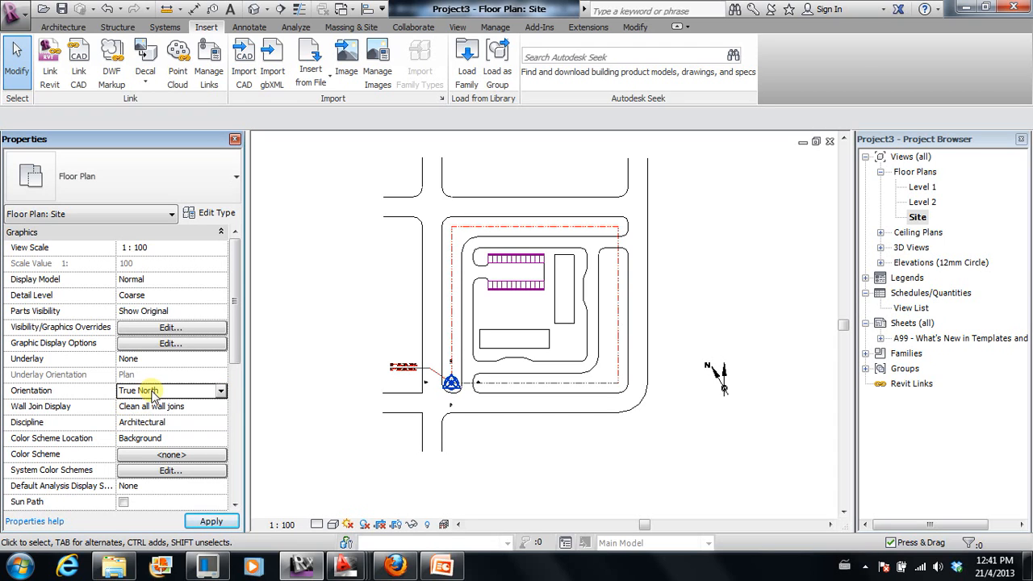
{"action": "left_click", "coordinate": [212, 522]}
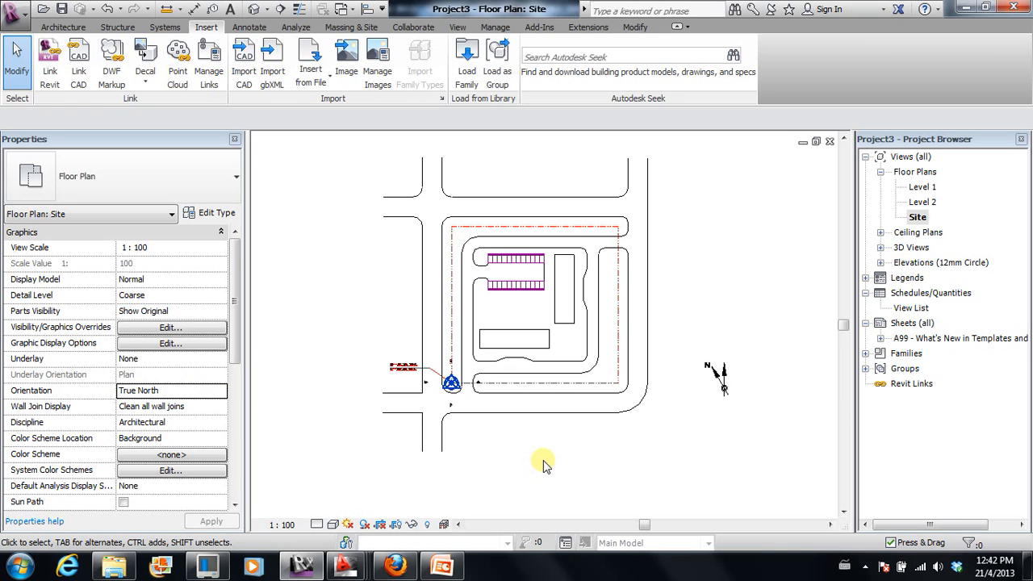
Start the Rotate True North command for the project's position in the Site plan.
{"action": "left_click", "coordinate": [493, 27]}
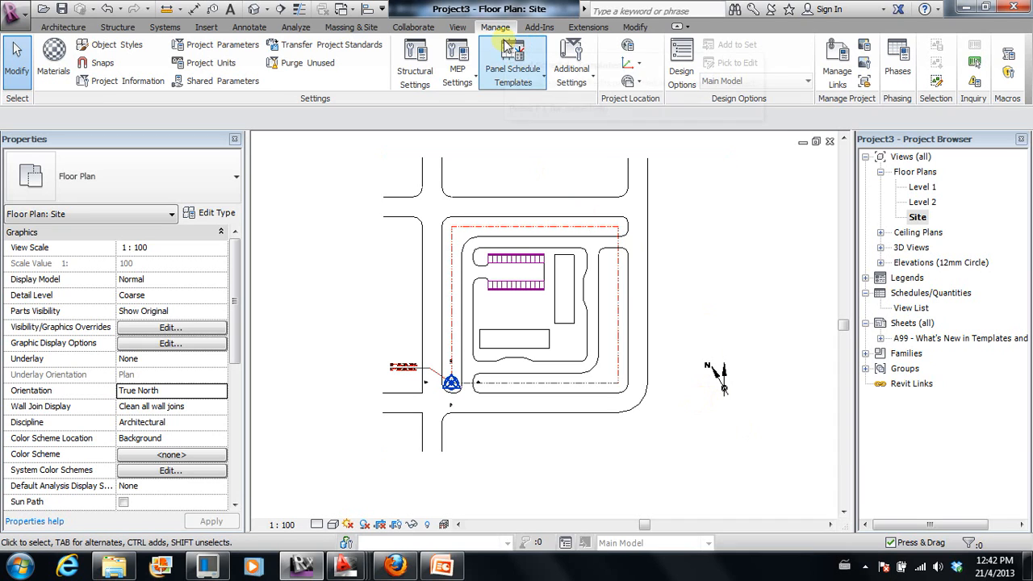
{"action": "left_click", "coordinate": [640, 84]}
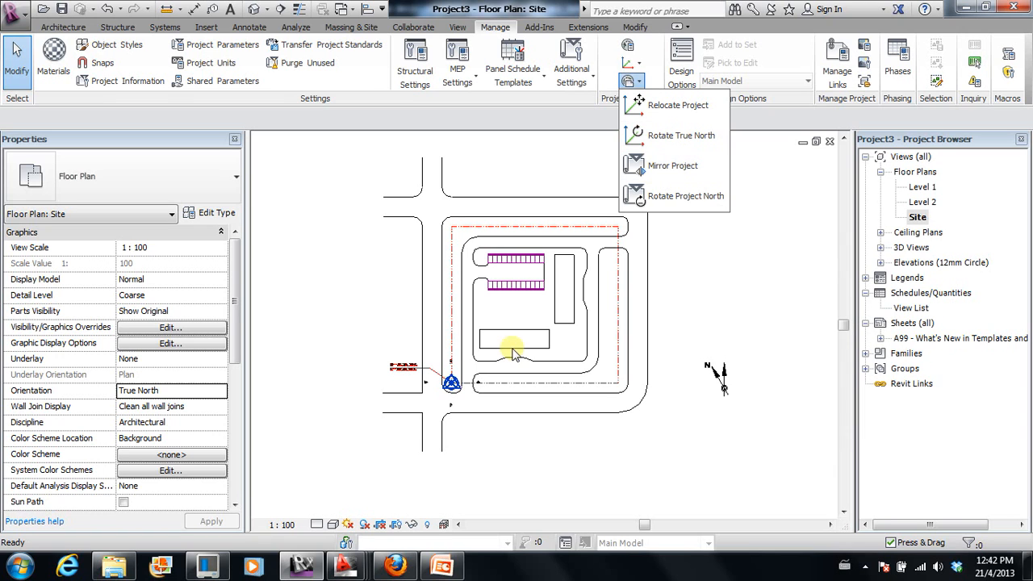
{"action": "left_click", "coordinate": [670, 137]}
{"action": "scroll", "coordinate": [455, 434], "scroll_direction": "up", "scroll_amount": 2}
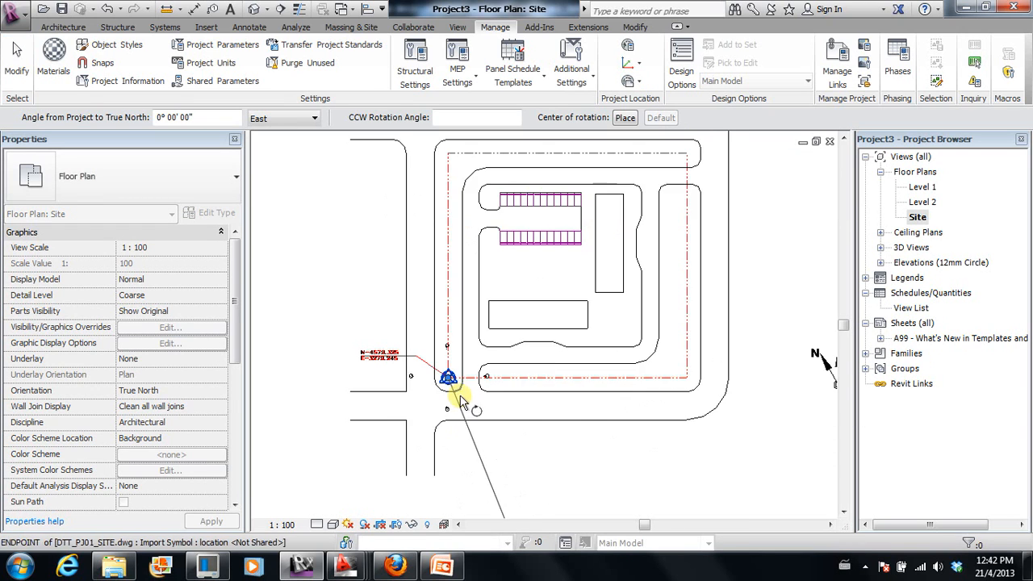
{"action": "left_click", "coordinate": [449, 258]}
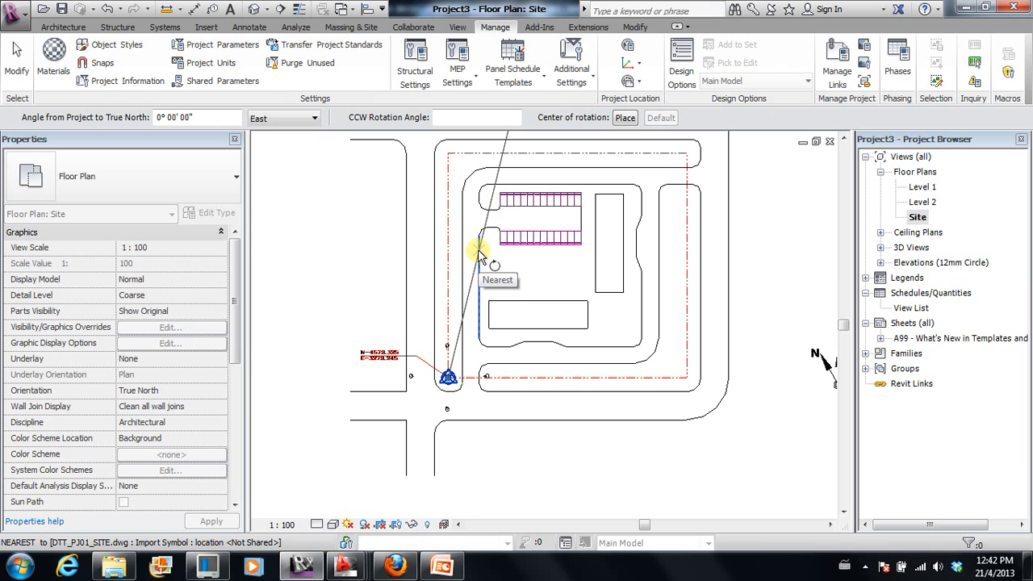
Inspect the site drawing's north arrow and the default rotation center at the project base point.
{"action": "scroll", "coordinate": [449, 300], "scroll_direction": "down", "scroll_amount": 2}
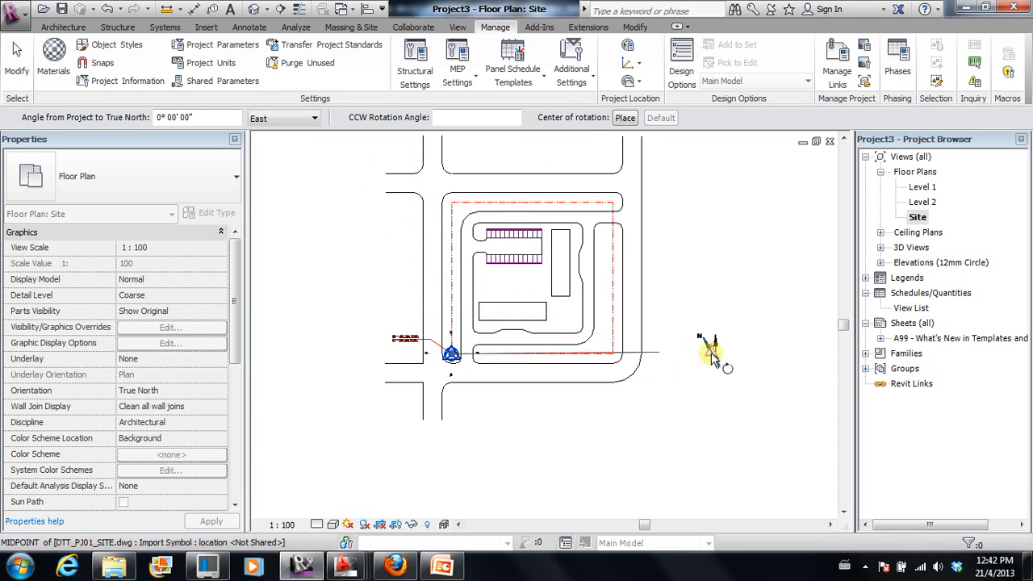
{"action": "scroll", "coordinate": [717, 345], "scroll_direction": "up", "scroll_amount": 3}
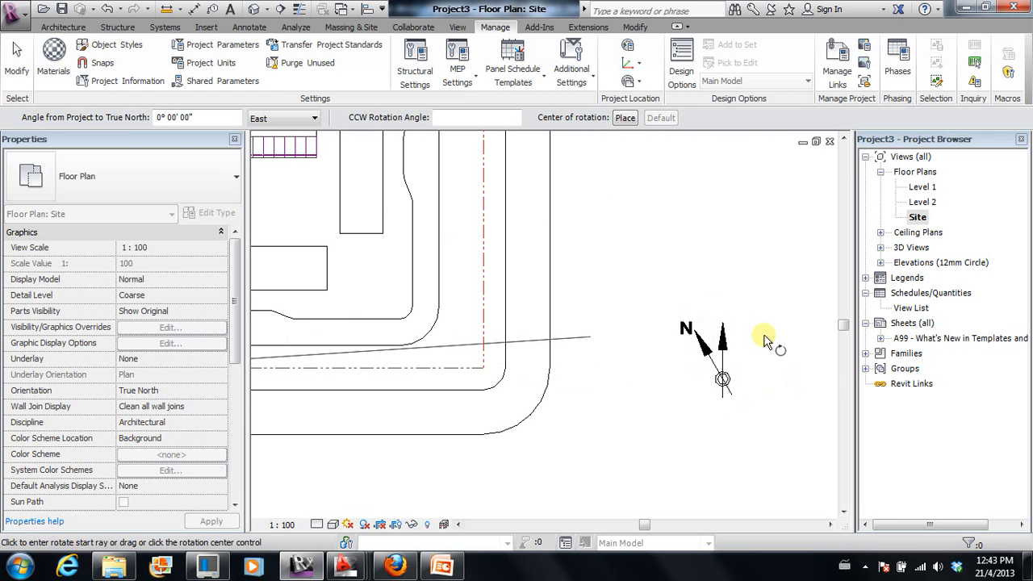
{"action": "scroll", "coordinate": [710, 345], "scroll_direction": "down", "scroll_amount": 2}
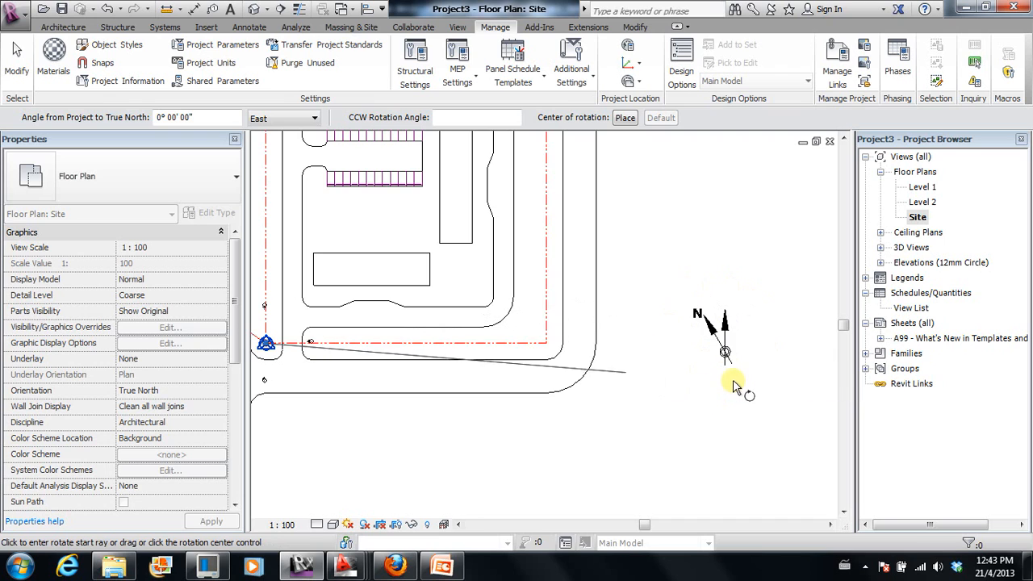
{"action": "scroll", "coordinate": [732, 379], "scroll_direction": "down", "scroll_amount": 1}
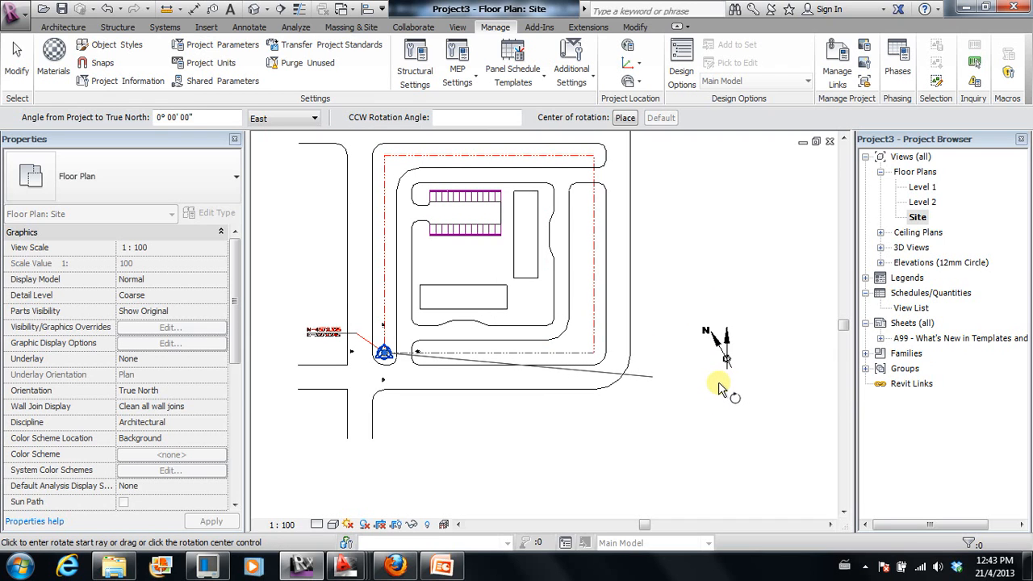
{"action": "scroll", "coordinate": [394, 362], "scroll_direction": "up", "scroll_amount": 5}
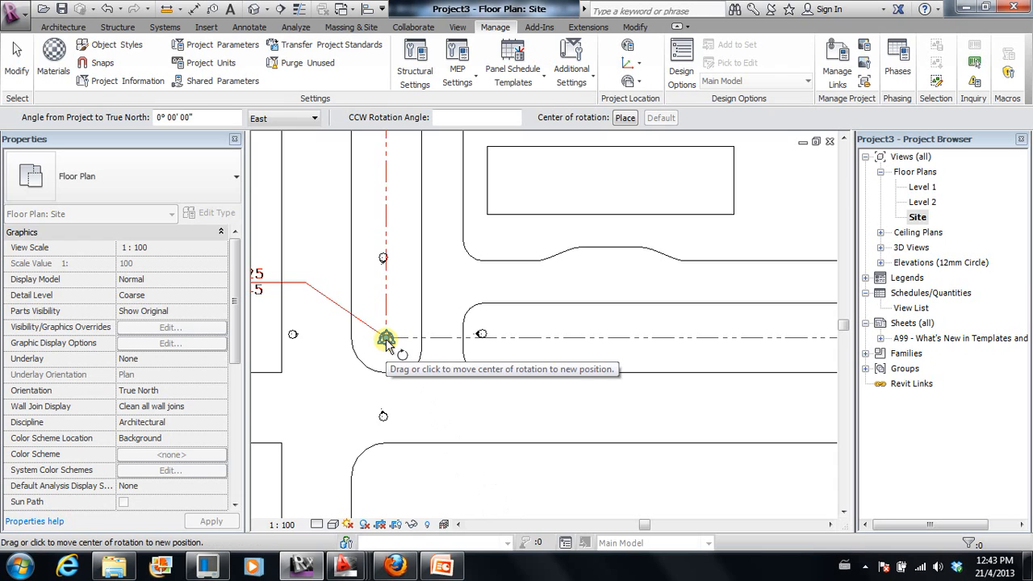
{"action": "scroll", "coordinate": [385, 341], "scroll_direction": "down", "scroll_amount": 2}
{"action": "scroll", "coordinate": [386, 342], "scroll_direction": "down", "scroll_amount": 2}
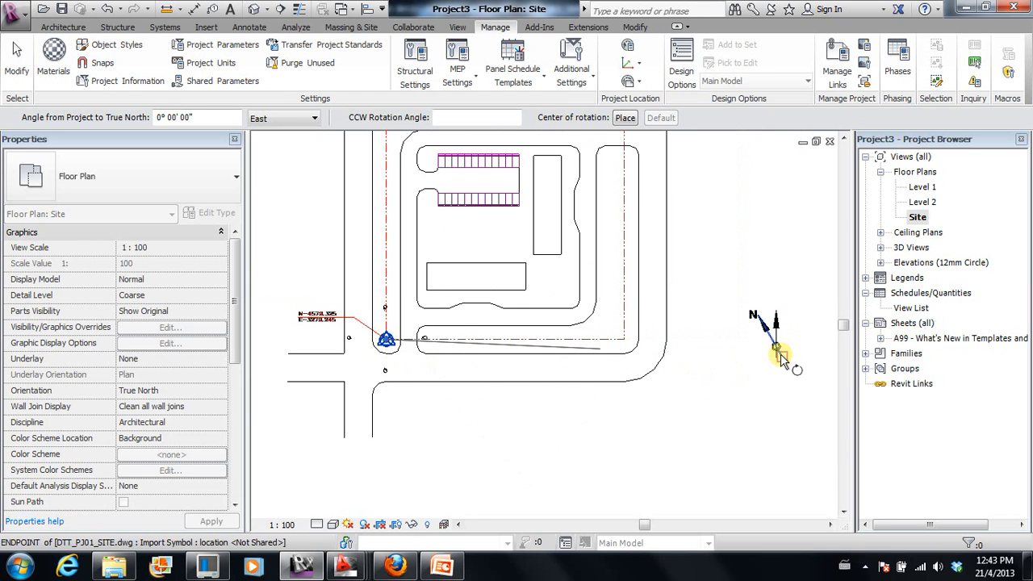
Move the center of rotation from the project base point to the intersection of the north arrow's two lines.
{"action": "scroll", "coordinate": [386, 342], "scroll_direction": "up", "scroll_amount": 3}
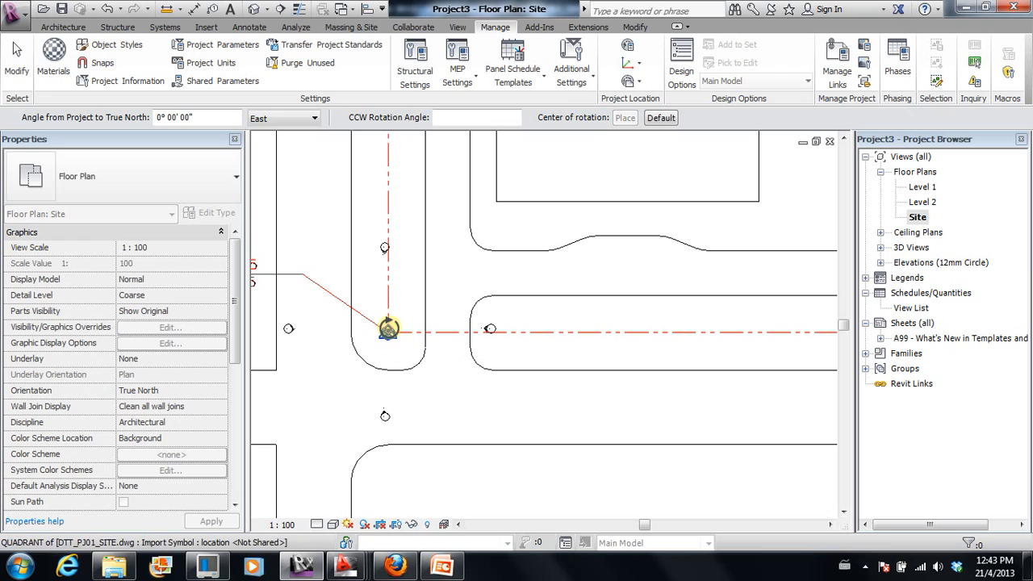
{"action": "mouse_move", "coordinate": [387, 332]}
{"action": "left_mouse_down"}
{"action": "mouse_move", "coordinate": [350, 237]}
{"action": "mouse_move", "coordinate": [323, 213]}
{"action": "left_mouse_up"}
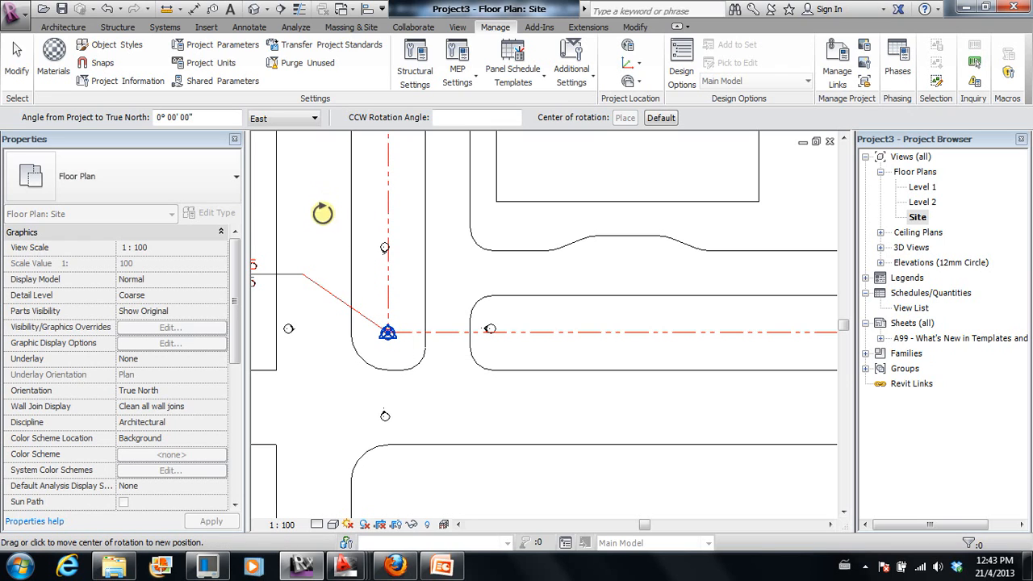
{"action": "scroll", "coordinate": [324, 208], "scroll_direction": "down", "scroll_amount": 4}
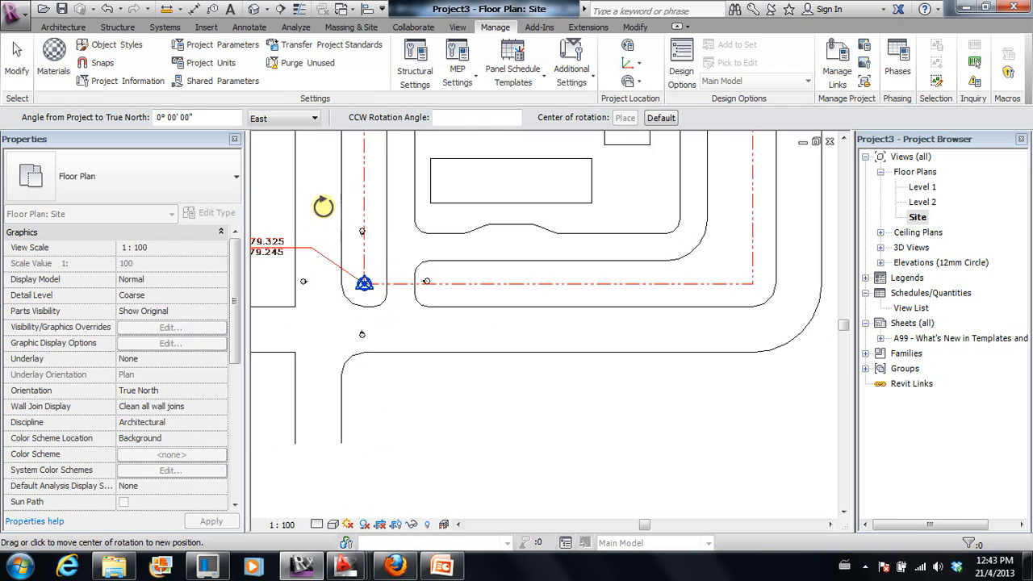
{"action": "left_click_drag", "start_coordinate": [313, 221], "coordinate": [347, 250]}
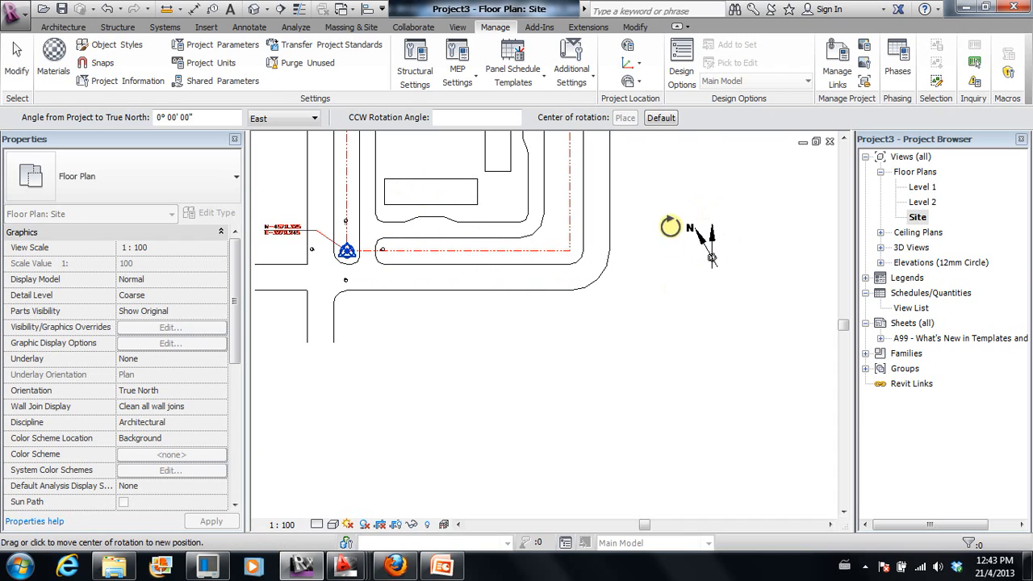
{"action": "scroll", "coordinate": [714, 262], "scroll_direction": "up", "scroll_amount": 4}
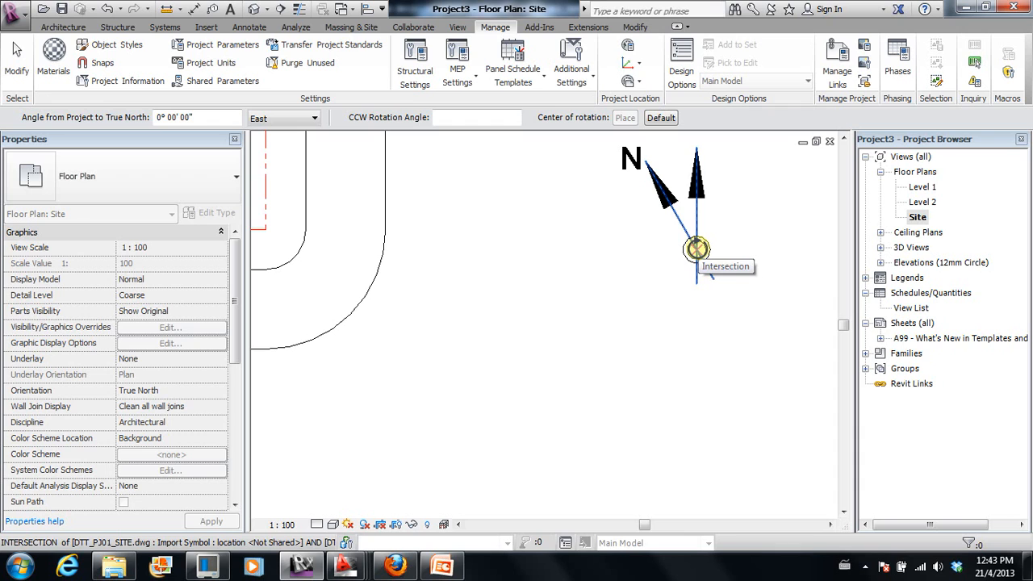
{"action": "left_click", "coordinate": [697, 248]}
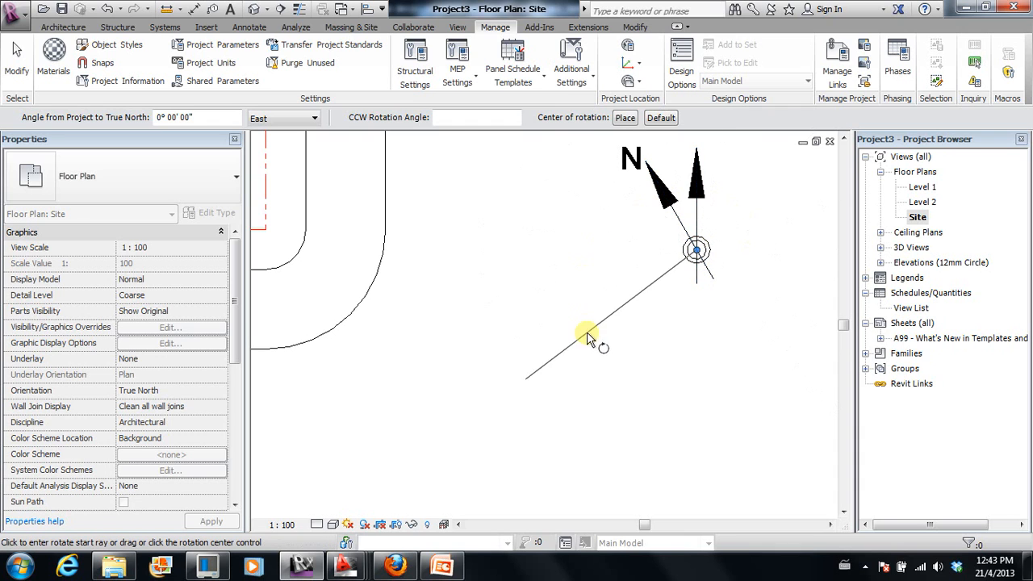
Rotate true north by 30° using the slanted N arrow as the start ray and the vertical arrow as the end ray.
{"action": "scroll", "coordinate": [581, 333], "scroll_direction": "down", "scroll_amount": 2}
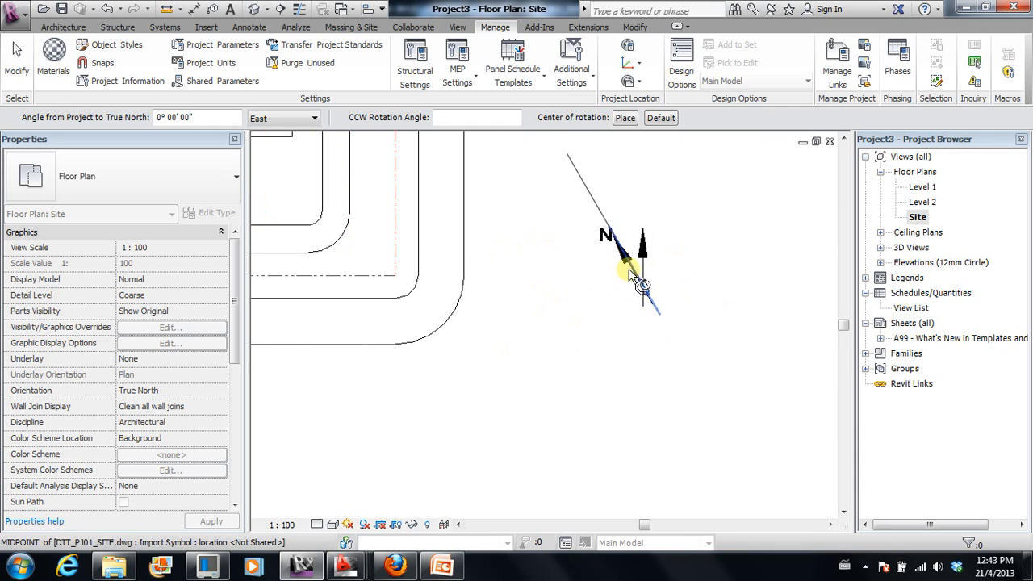
{"action": "scroll", "coordinate": [630, 273], "scroll_direction": "up", "scroll_amount": 2}
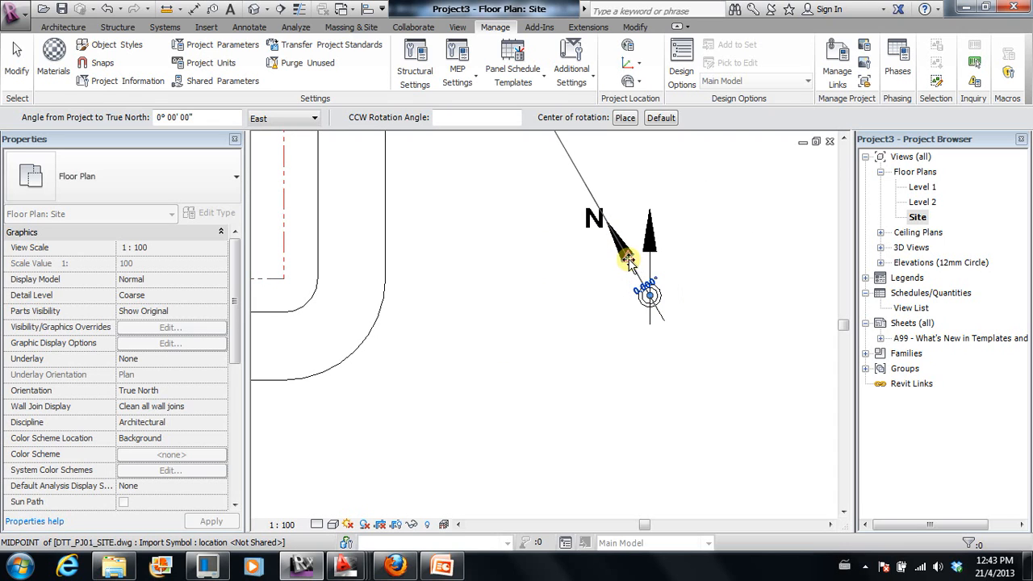
{"action": "left_click", "coordinate": [628, 260]}
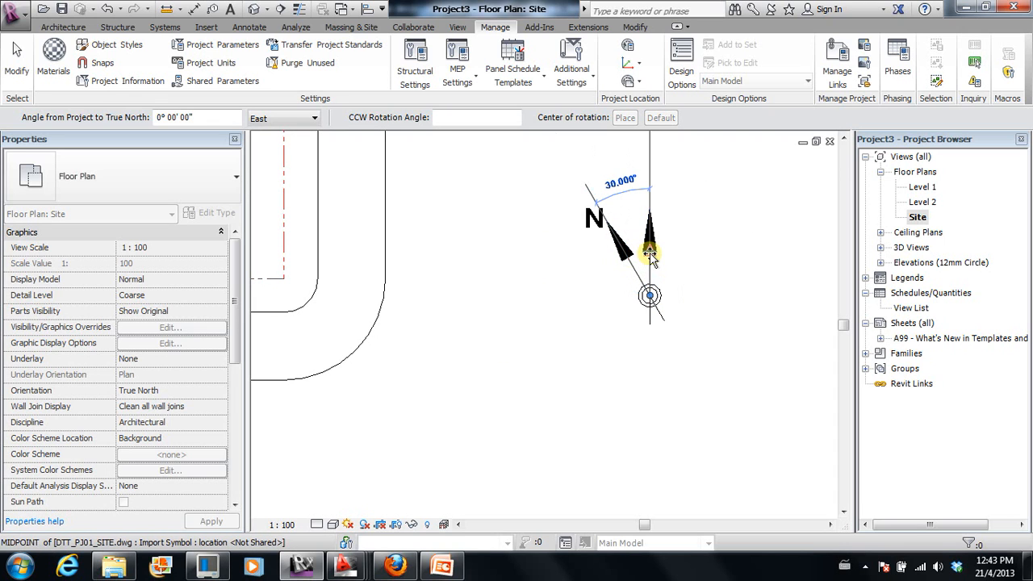
{"action": "left_click", "coordinate": [649, 254]}
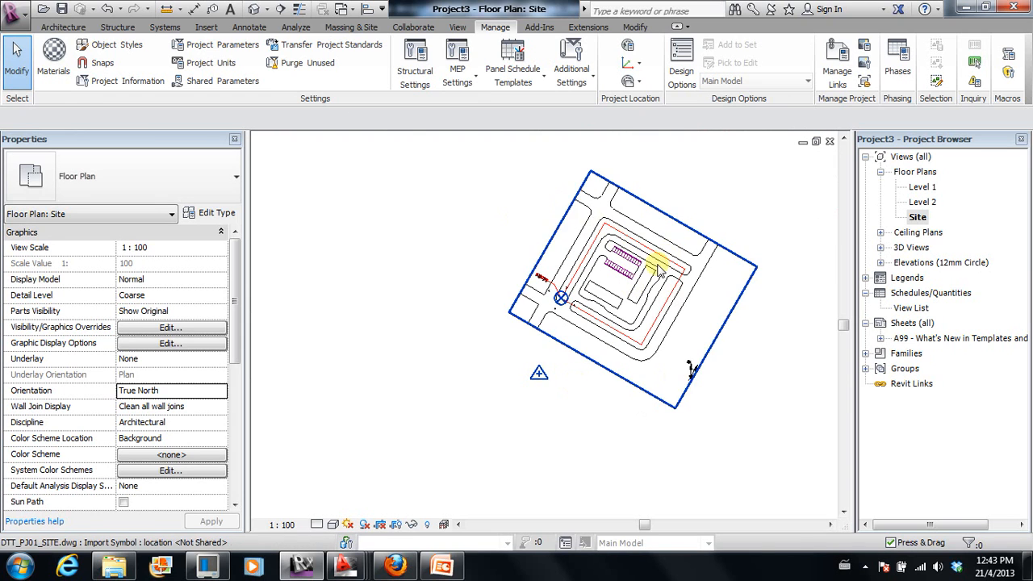
{"action": "scroll", "coordinate": [658, 270], "scroll_direction": "up", "scroll_amount": 1}
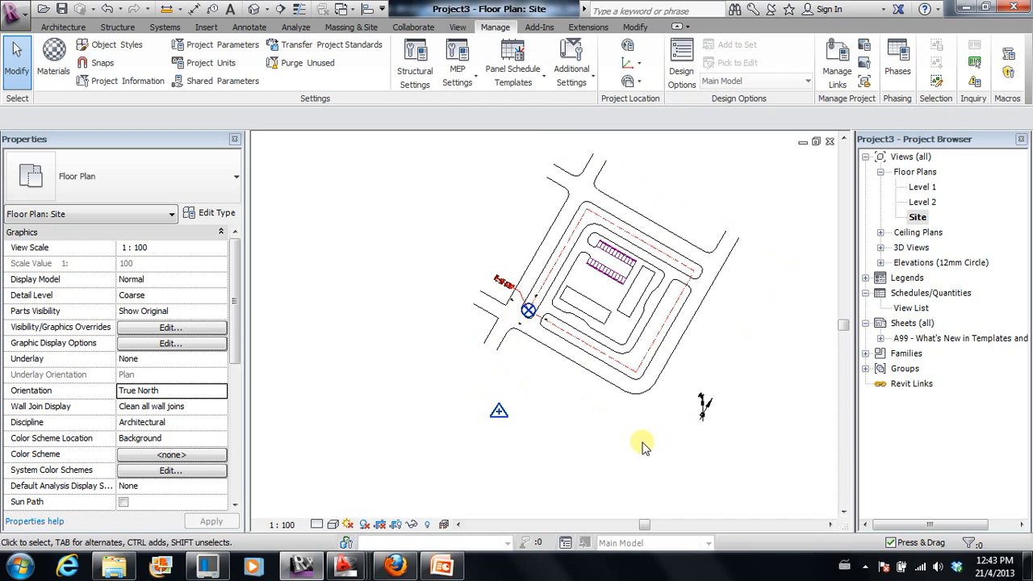
Switch the Site plan's orientation to Project North and back to True North to compare the two.
{"action": "left_click", "coordinate": [223, 393]}
{"action": "left_click", "coordinate": [141, 406]}
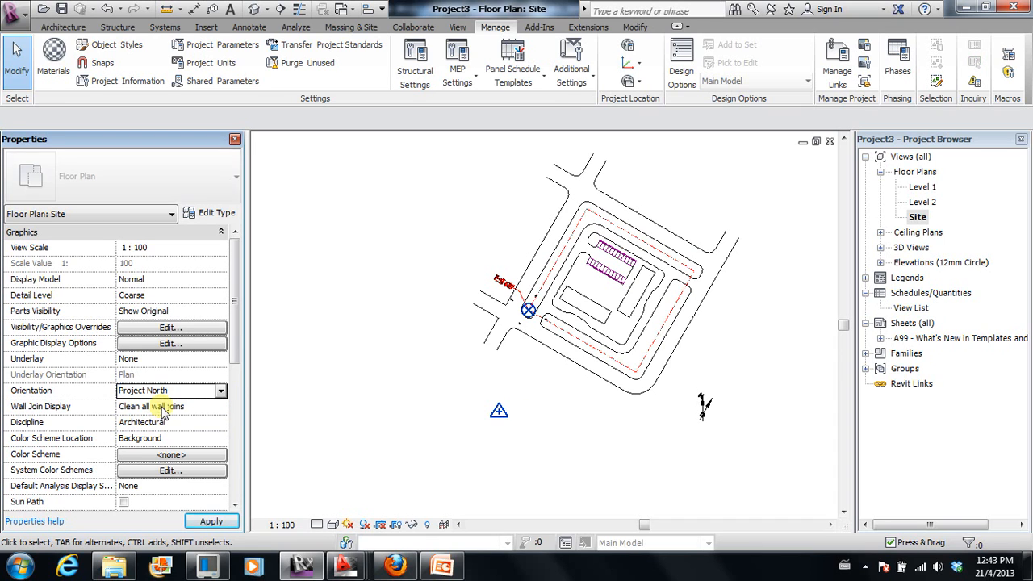
{"action": "left_click", "coordinate": [211, 522]}
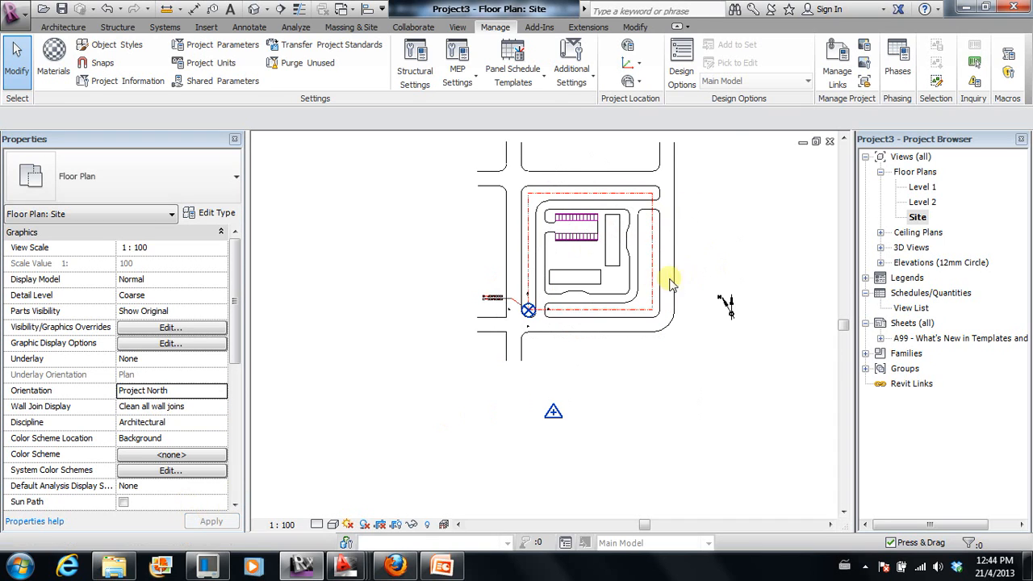
{"action": "left_click", "coordinate": [223, 393]}
{"action": "left_click", "coordinate": [141, 420]}
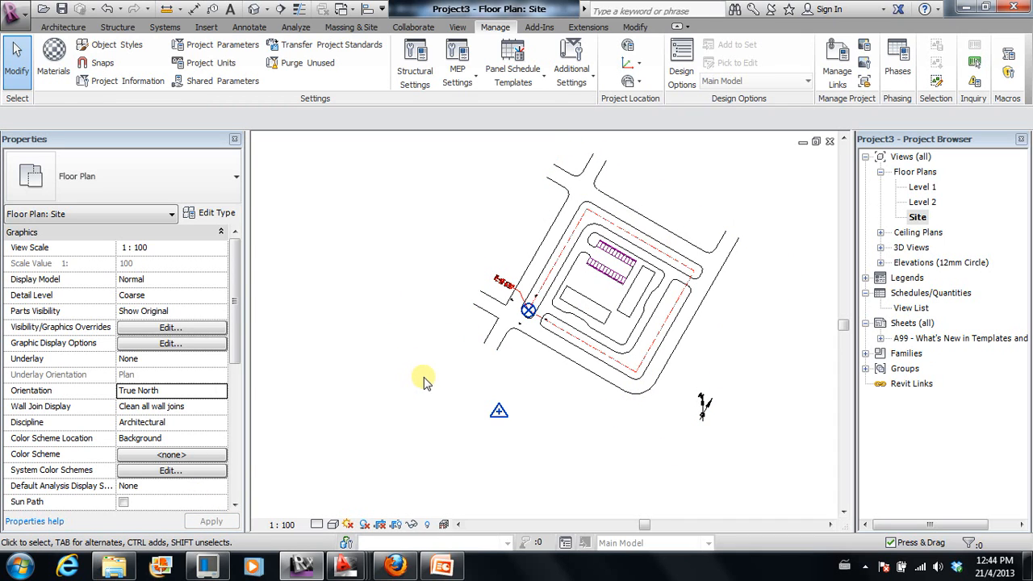
{"action": "scroll", "coordinate": [650, 417], "scroll_direction": "up", "scroll_amount": 1}
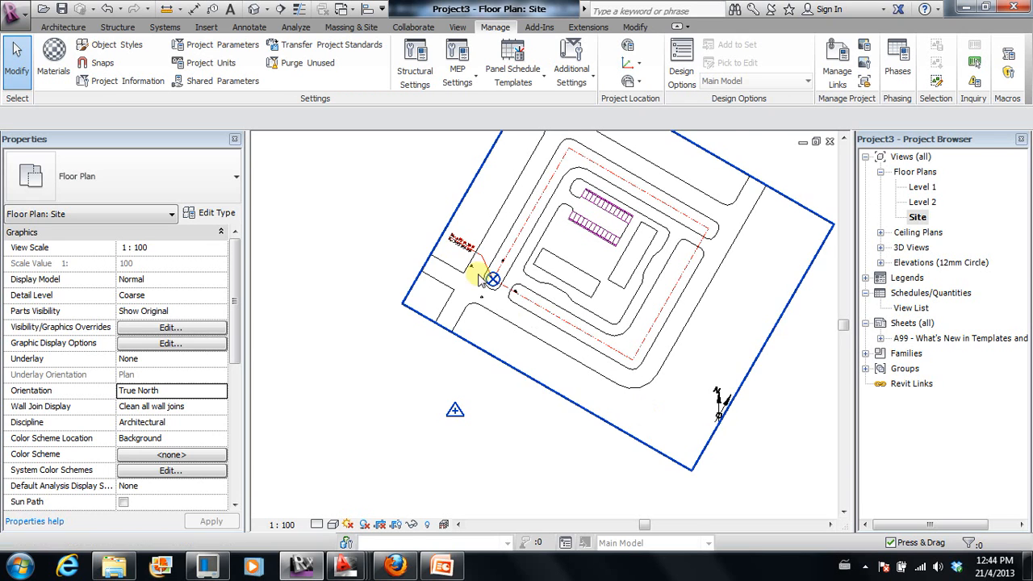
Examine the N and E coordinate label that the linked site drawing shows beside the project base point.
{"action": "scroll", "coordinate": [488, 281], "scroll_direction": "up", "scroll_amount": 1}
{"action": "scroll", "coordinate": [494, 289], "scroll_direction": "up", "scroll_amount": 1}
{"action": "scroll", "coordinate": [494, 289], "scroll_direction": "up", "scroll_amount": 1}
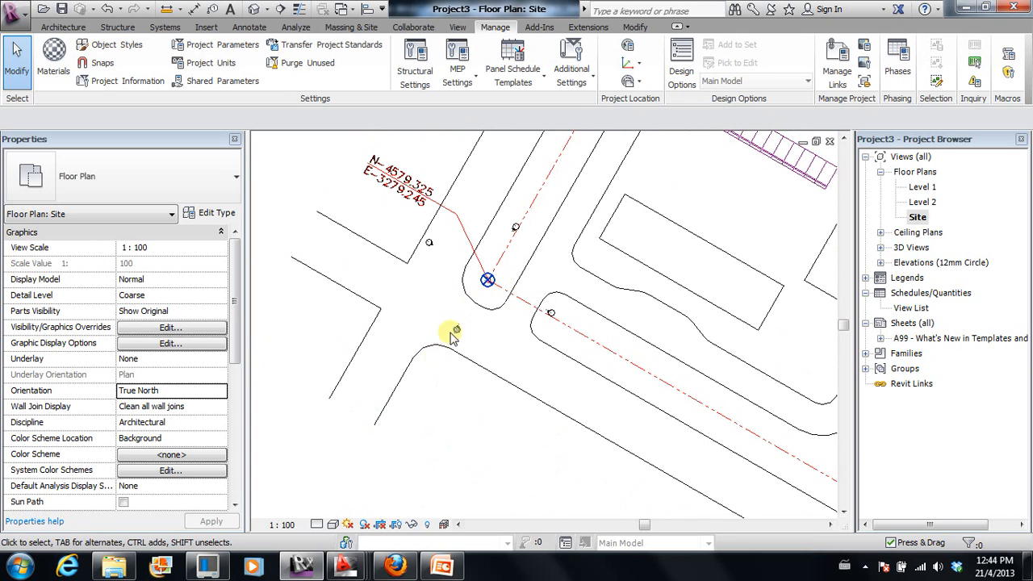
{"action": "scroll", "coordinate": [463, 317], "scroll_direction": "up", "scroll_amount": 2}
{"action": "scroll", "coordinate": [495, 310], "scroll_direction": "down", "scroll_amount": 2}
{"action": "scroll", "coordinate": [501, 308], "scroll_direction": "up", "scroll_amount": 3}
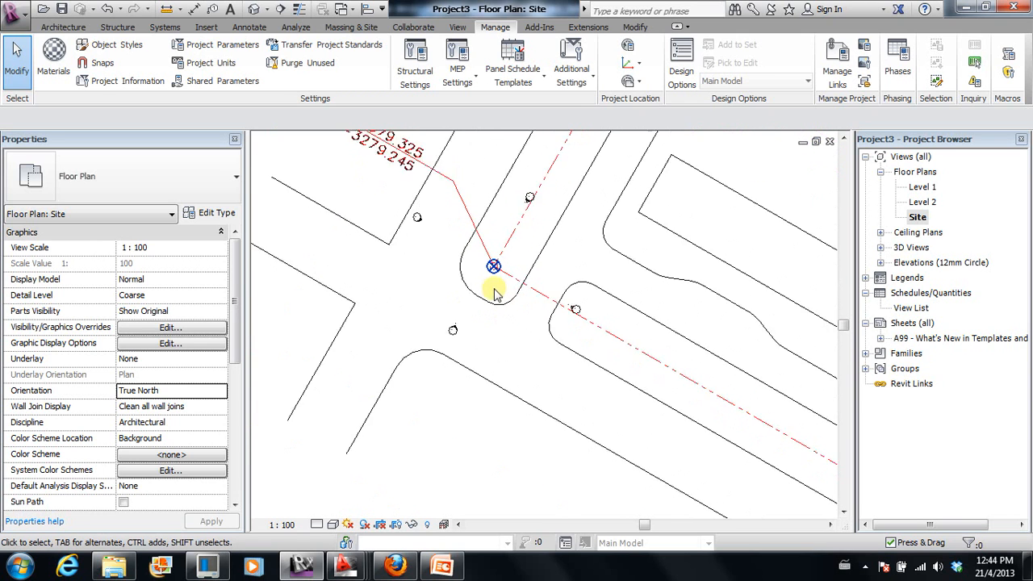
{"action": "scroll", "coordinate": [495, 281], "scroll_direction": "down", "scroll_amount": 2}
{"action": "scroll", "coordinate": [497, 286], "scroll_direction": "down", "scroll_amount": 1}
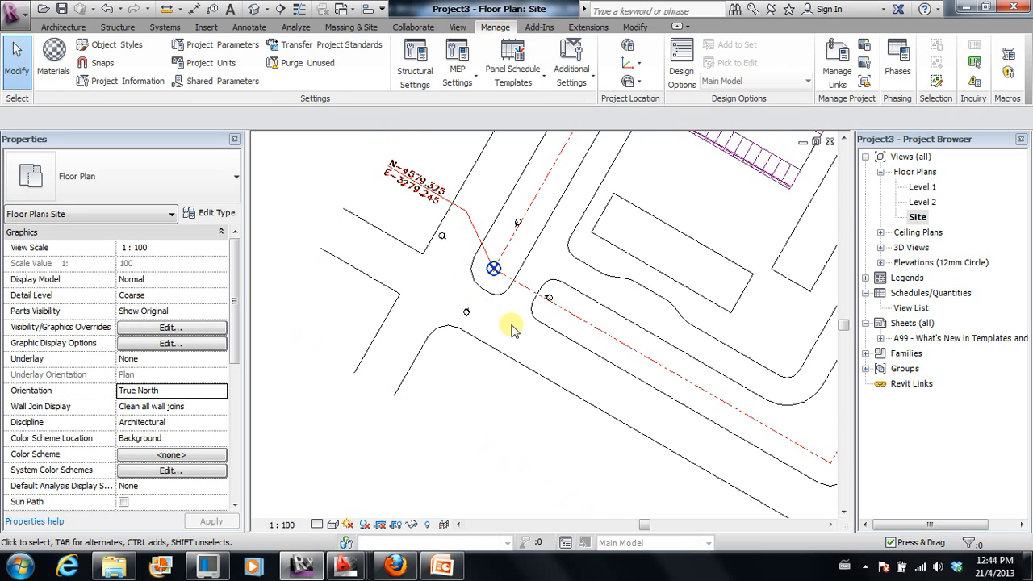
{"action": "scroll", "coordinate": [511, 329], "scroll_direction": "down", "scroll_amount": 2}
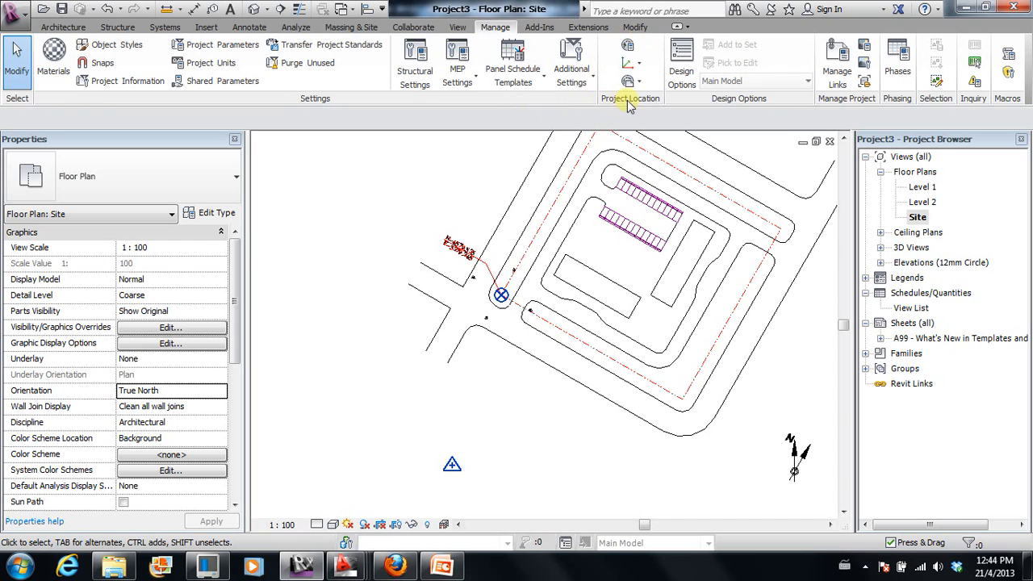
{"action": "left_click", "coordinate": [638, 65]}
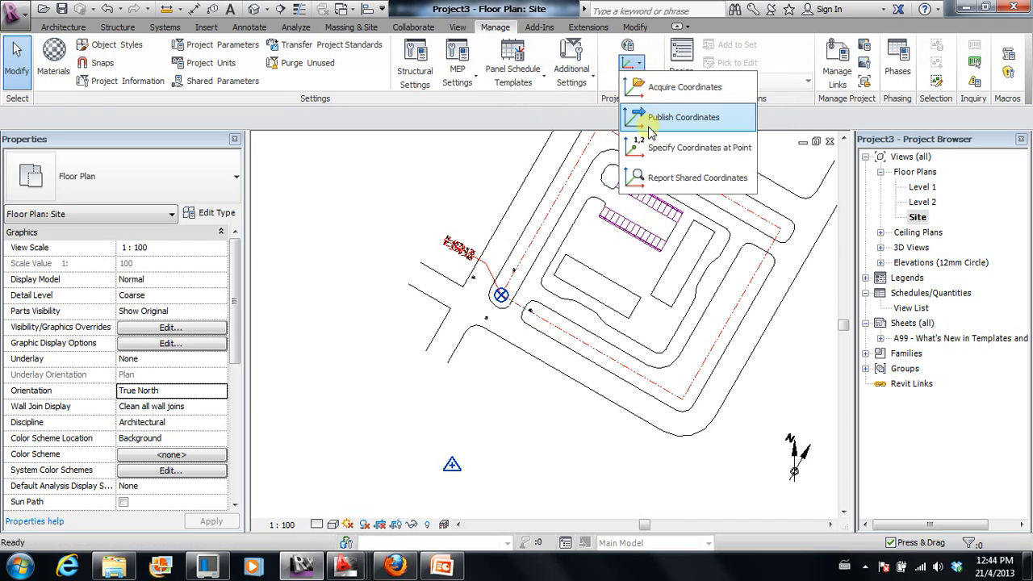
{"action": "left_click", "coordinate": [656, 153]}
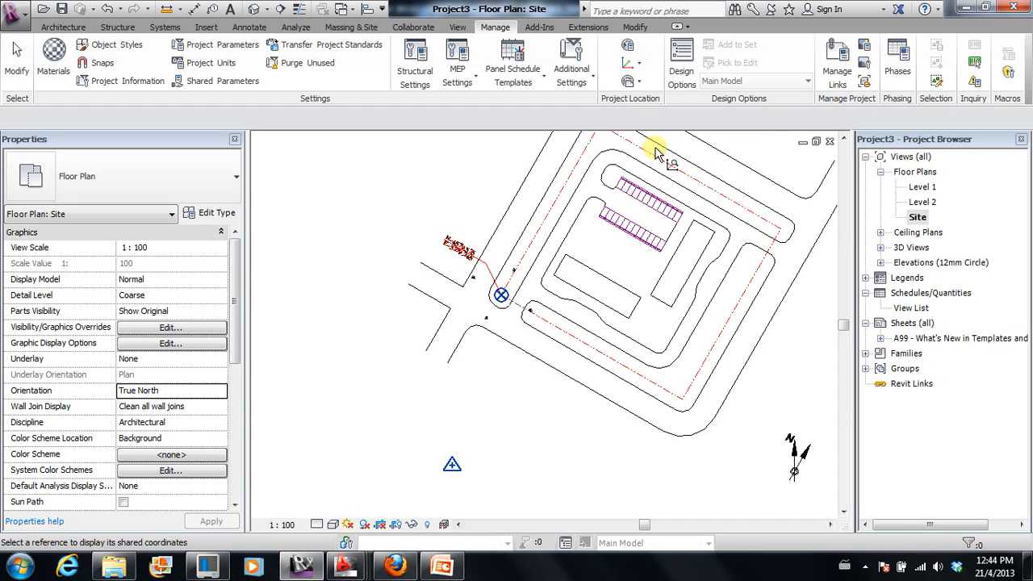
{"action": "left_click", "coordinate": [500, 295]}
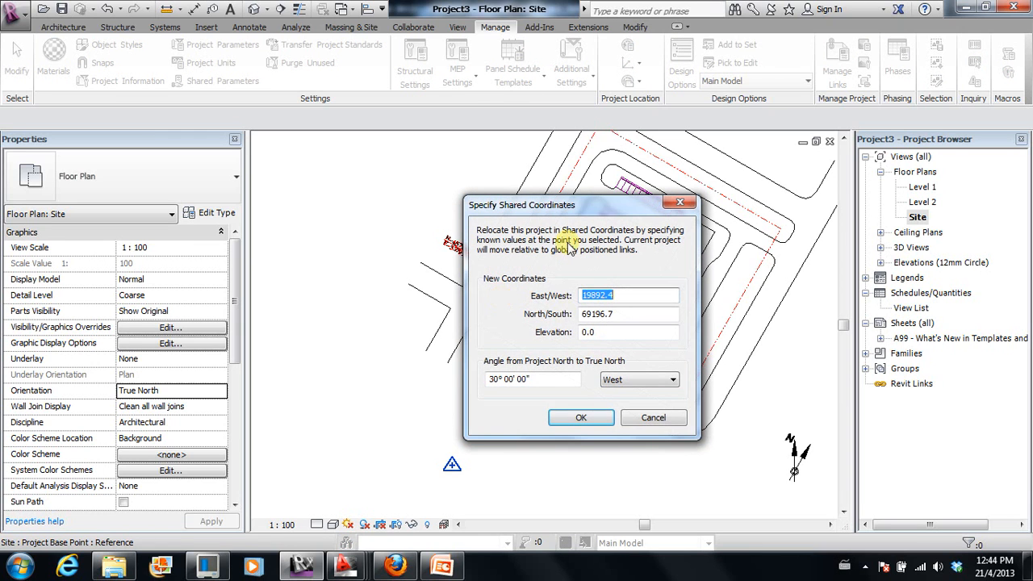
{"action": "left_click_drag", "start_coordinate": [576, 209], "coordinate": [647, 190]}
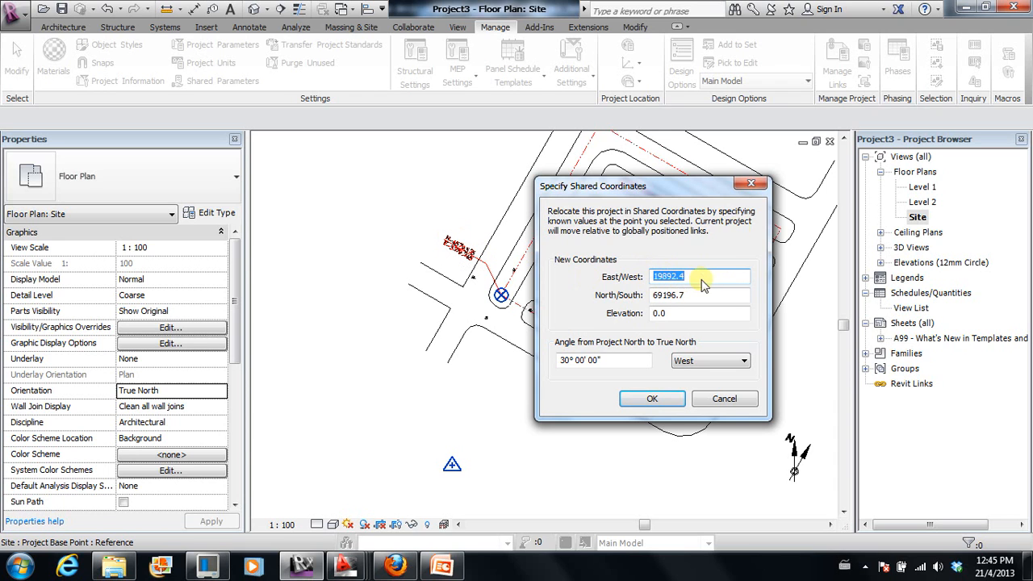
{"action": "left_click", "coordinate": [750, 184]}
Specify shared coordinates at the project base point, with East/West 3279245 and North/South 4579325.
{"action": "scroll", "coordinate": [509, 297], "scroll_direction": "up", "scroll_amount": 4}
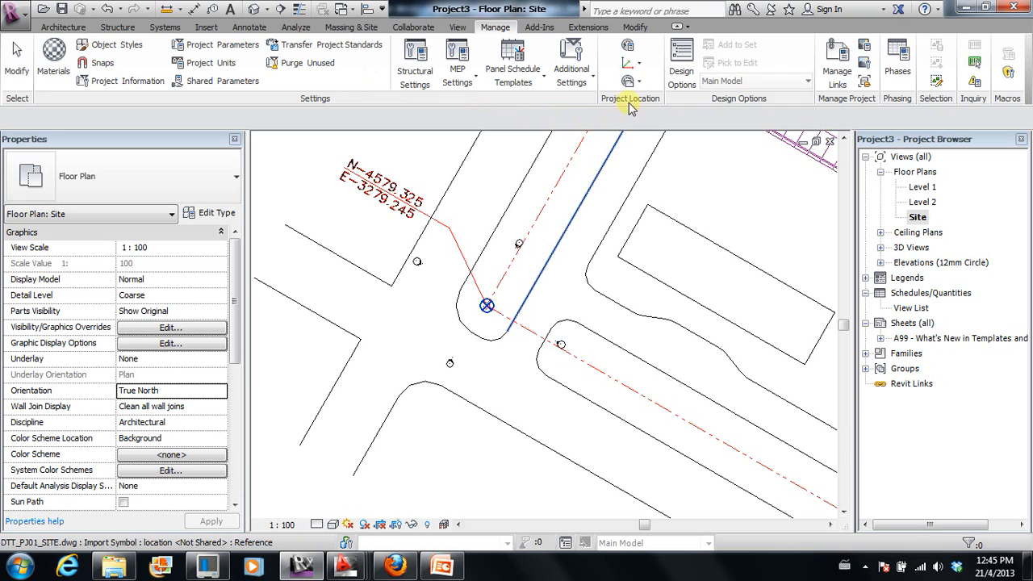
{"action": "left_click", "coordinate": [638, 65]}
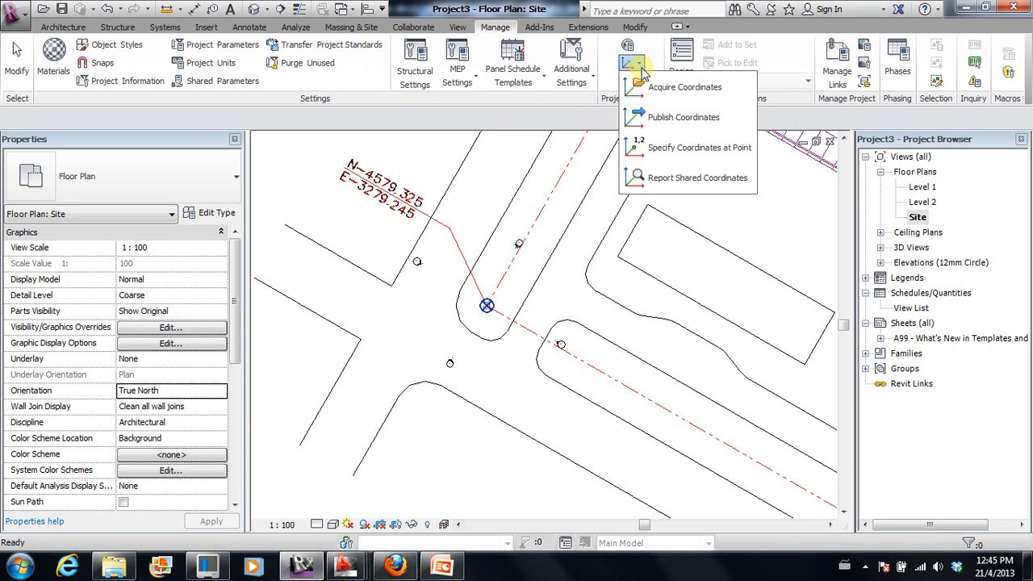
{"action": "left_click", "coordinate": [660, 149]}
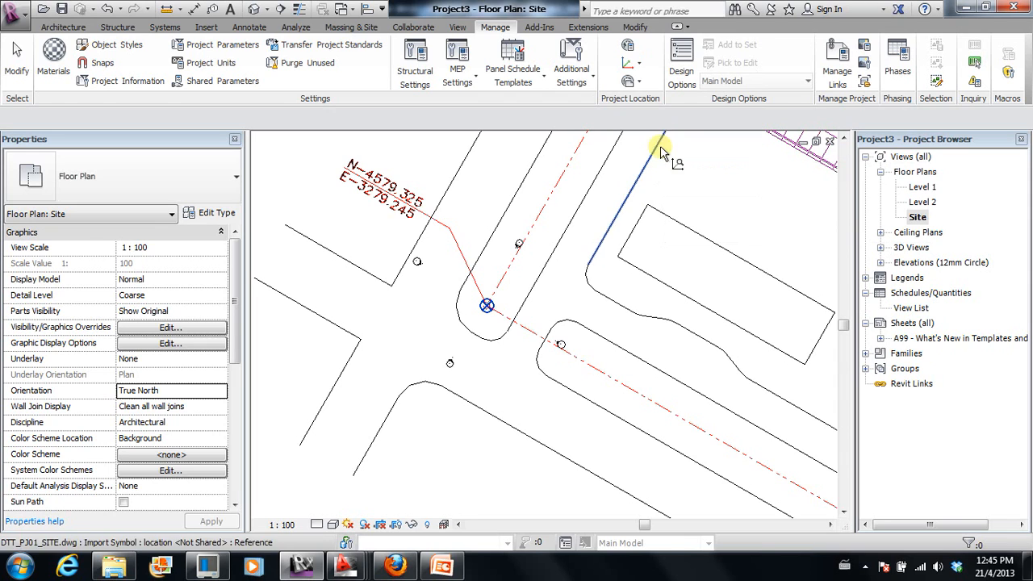
{"action": "left_click", "coordinate": [487, 306]}
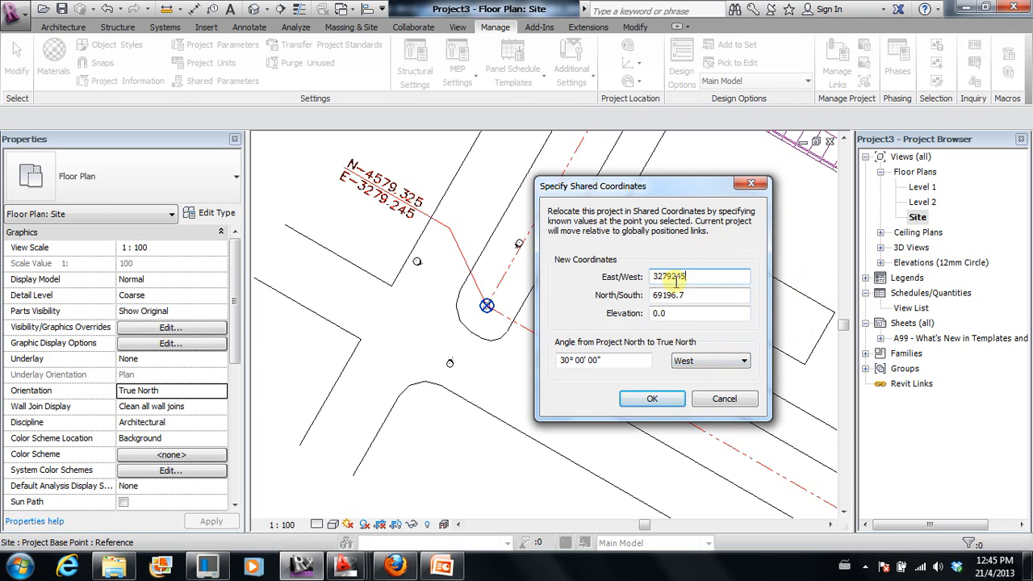
{"action": "left_click_drag", "start_coordinate": [698, 295], "coordinate": [645, 302]}
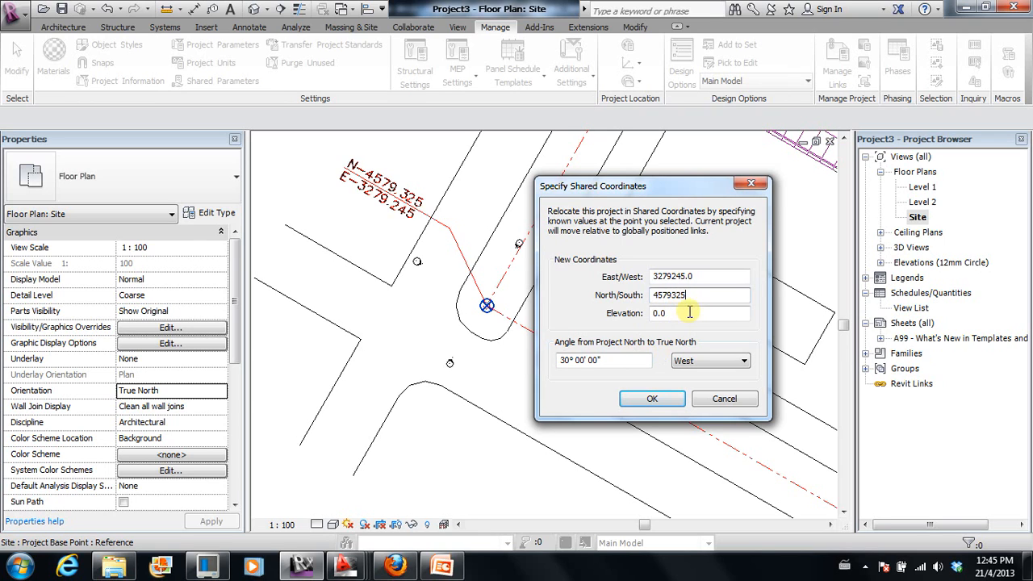
{"action": "left_click", "coordinate": [653, 399]}
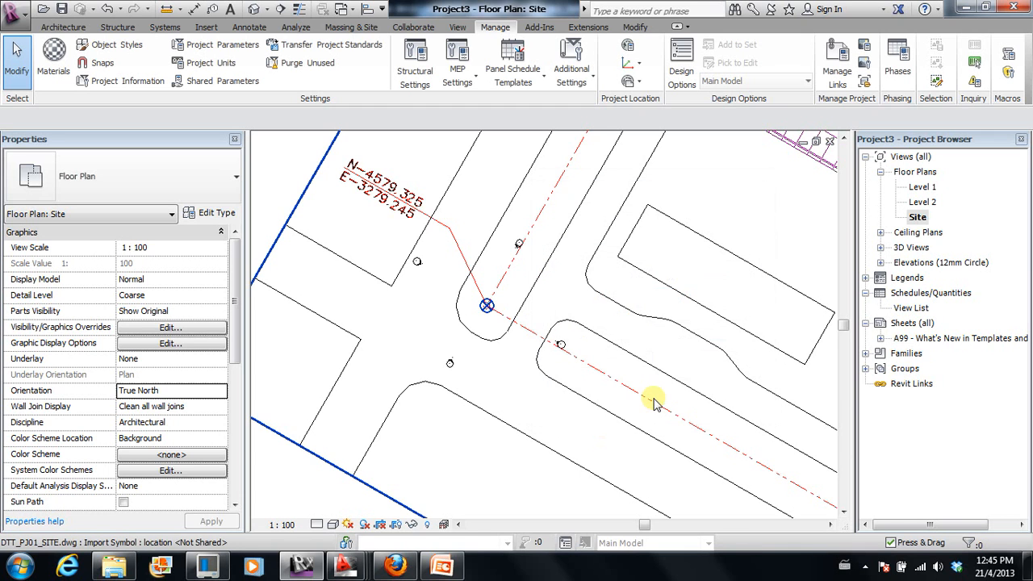
Select the project base point at the site corner to check its shared coordinates.
{"action": "scroll", "coordinate": [485, 298], "scroll_direction": "up", "scroll_amount": 5}
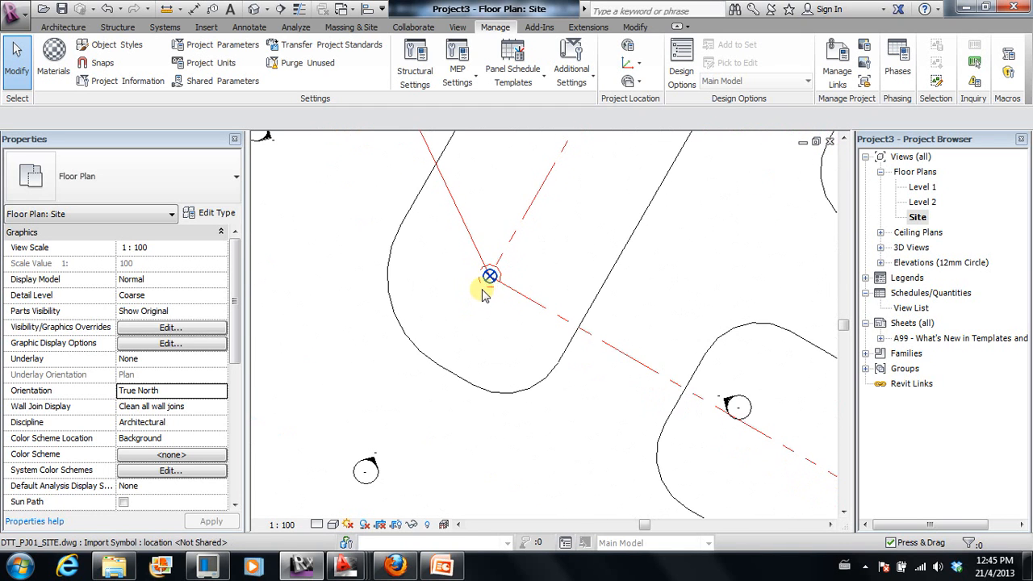
{"action": "scroll", "coordinate": [487, 287], "scroll_direction": "down", "scroll_amount": 4}
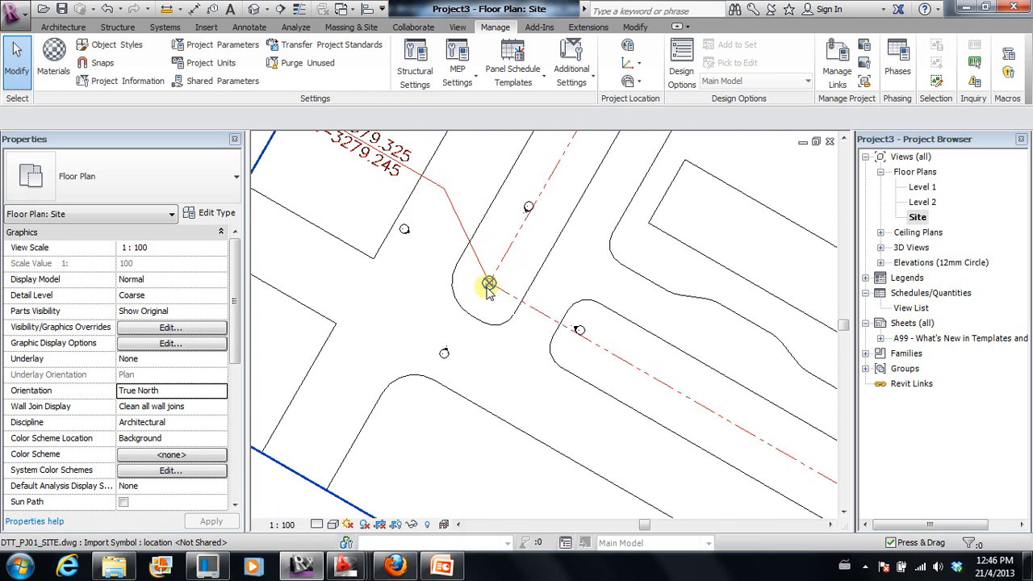
{"action": "scroll", "coordinate": [480, 282], "scroll_direction": "up", "scroll_amount": 2}
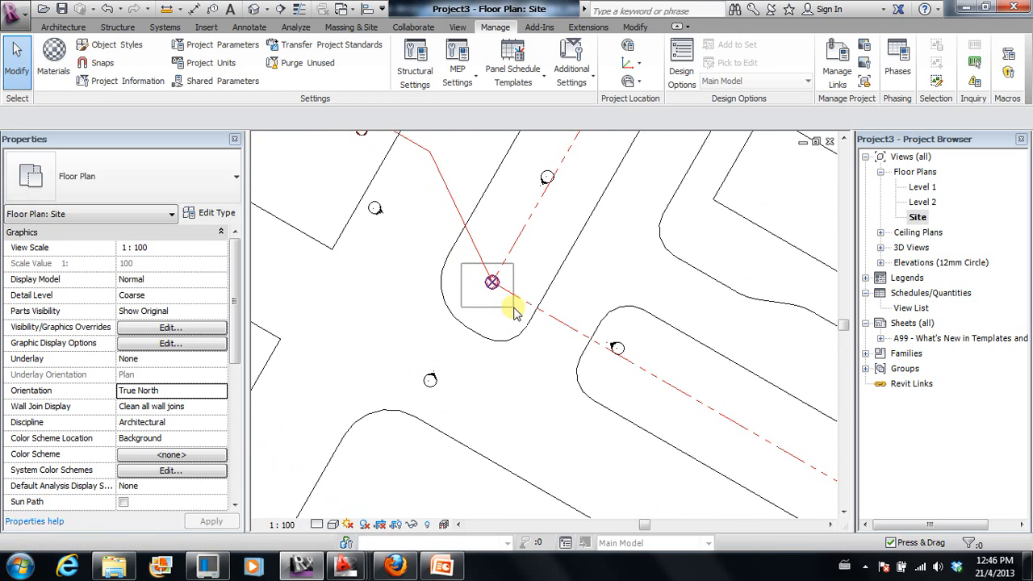
{"action": "left_click", "coordinate": [491, 281]}
{"action": "scroll", "coordinate": [556, 267], "scroll_direction": "down", "scroll_amount": 1}
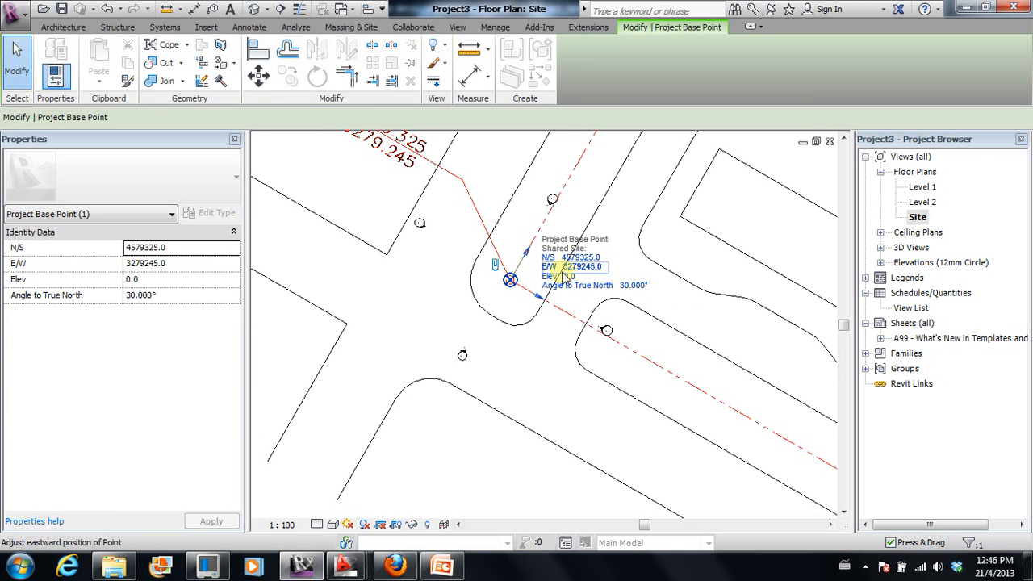
Examine the location of the project base point and site drawing relative to the survey point.
{"action": "scroll", "coordinate": [587, 267], "scroll_direction": "down", "scroll_amount": 8}
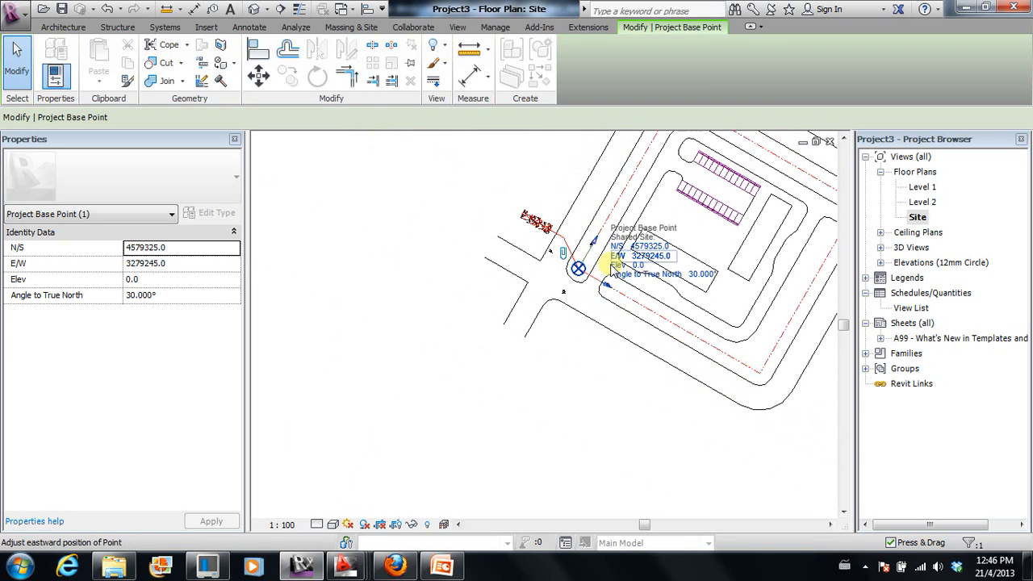
{"action": "scroll", "coordinate": [589, 295], "scroll_direction": "down", "scroll_amount": 2}
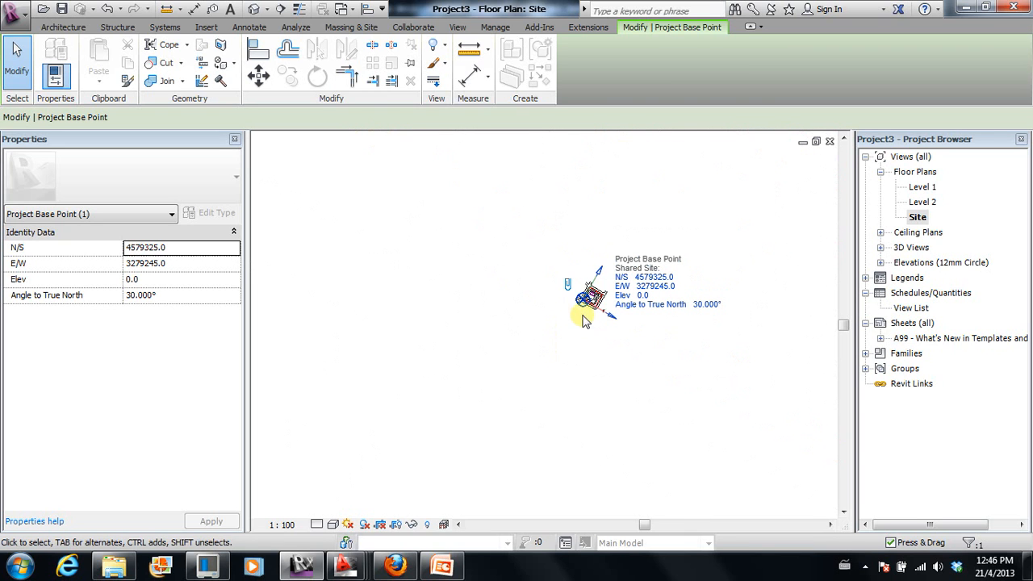
{"action": "scroll", "coordinate": [577, 312], "scroll_direction": "down", "scroll_amount": 5}
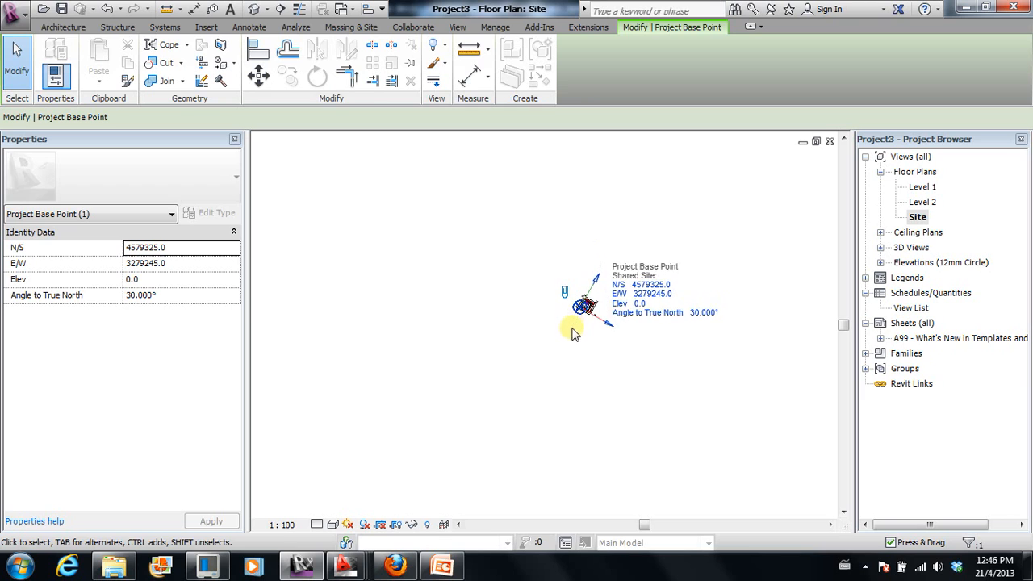
{"action": "mouse_move", "coordinate": [584, 361]}
{"action": "middle_mouse_down"}
{"action": "mouse_move", "coordinate": [598, 275]}
{"action": "mouse_move", "coordinate": [602, 303]}
{"action": "middle_mouse_up"}
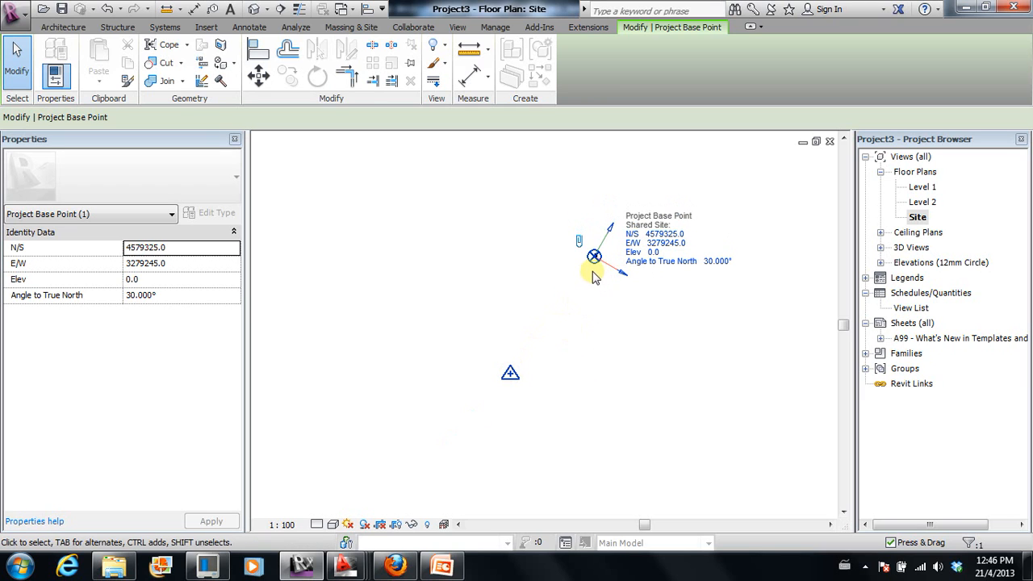
{"action": "scroll", "coordinate": [602, 254], "scroll_direction": "up", "scroll_amount": 2}
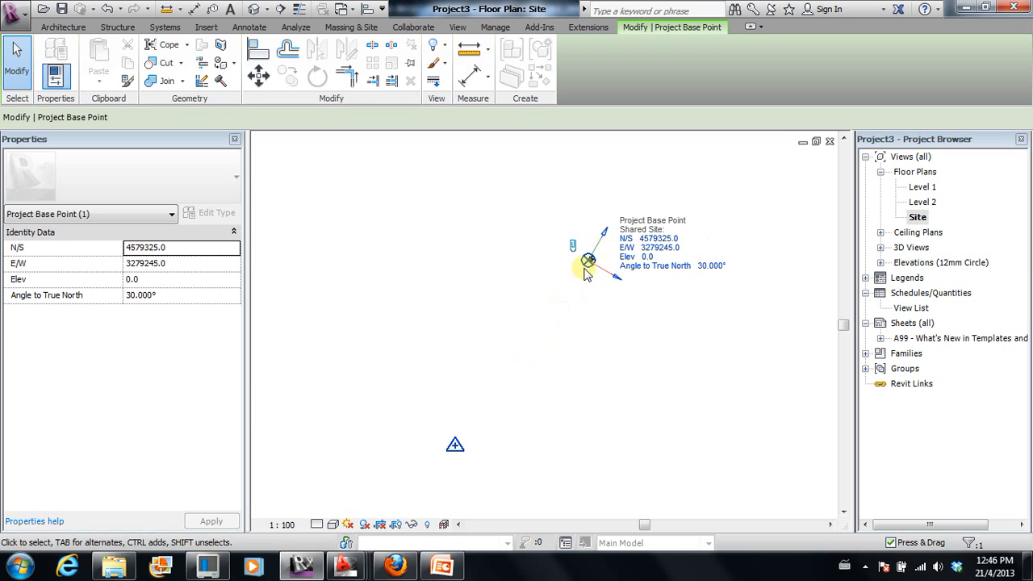
{"action": "scroll", "coordinate": [597, 247], "scroll_direction": "up", "scroll_amount": 3}
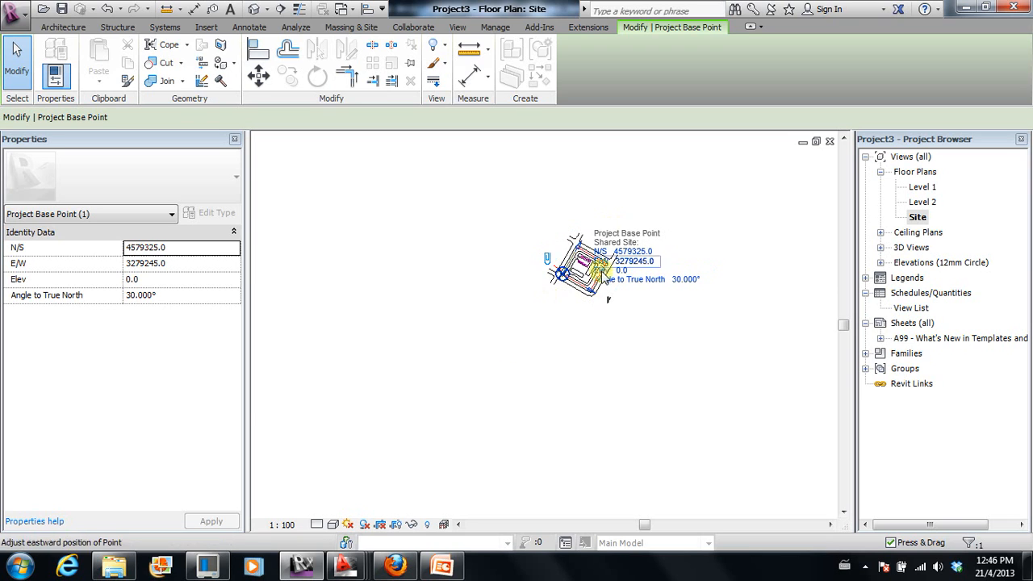
{"action": "scroll", "coordinate": [609, 255], "scroll_direction": "up", "scroll_amount": 3}
{"action": "scroll", "coordinate": [610, 260], "scroll_direction": "down", "scroll_amount": 6}
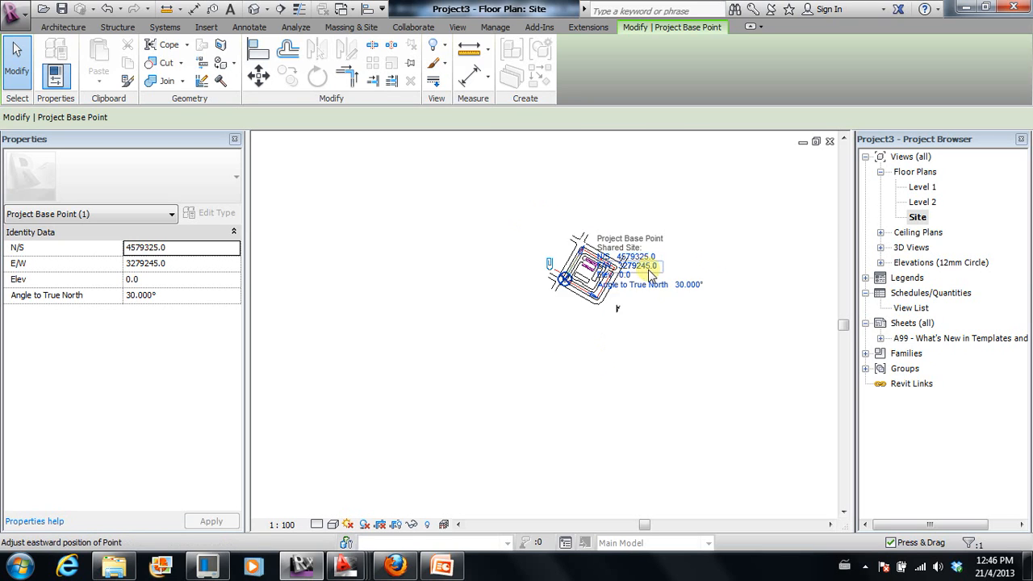
{"action": "middle_click_drag", "start_coordinate": [587, 318], "coordinate": [493, 420]}
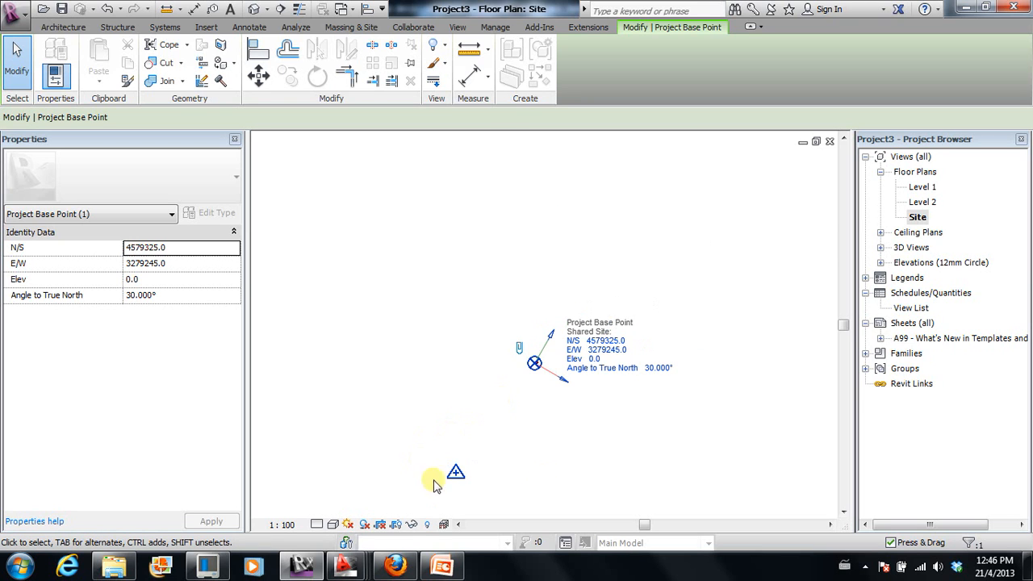
Return to the site corner and compare the project base point's N/S and E/W values with the drawing's coordinate label.
{"action": "scroll", "coordinate": [557, 373], "scroll_direction": "up", "scroll_amount": 2}
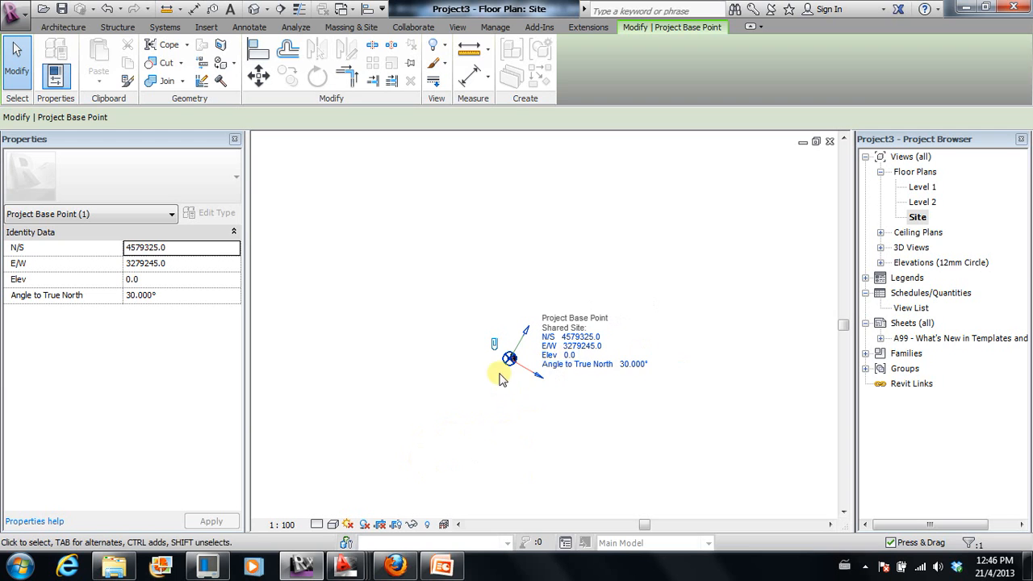
{"action": "scroll", "coordinate": [501, 365], "scroll_direction": "up", "scroll_amount": 2}
{"action": "left_click", "coordinate": [532, 381]}
{"action": "scroll", "coordinate": [521, 352], "scroll_direction": "up", "scroll_amount": 4}
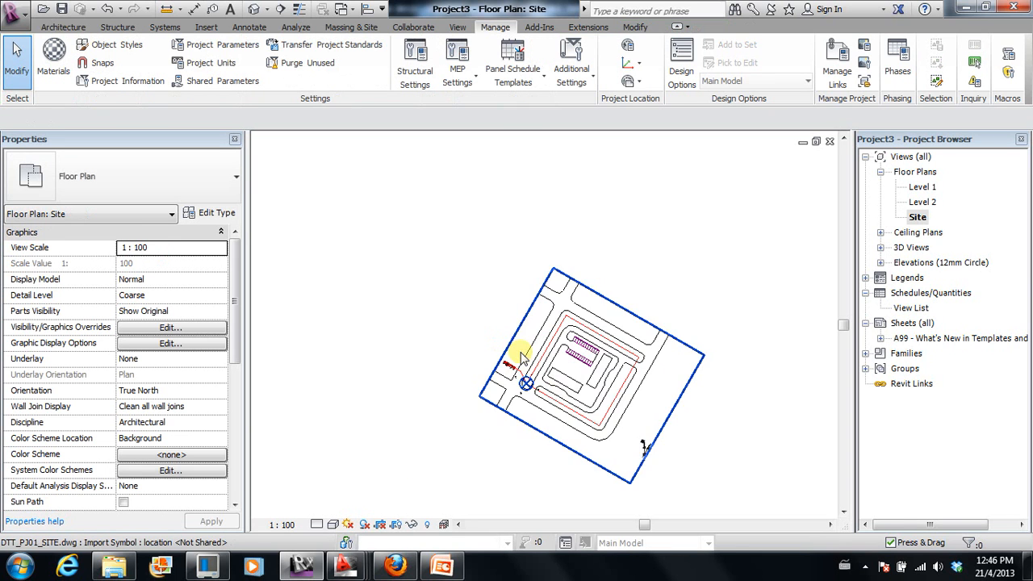
{"action": "scroll", "coordinate": [526, 386], "scroll_direction": "up", "scroll_amount": 4}
{"action": "left_click", "coordinate": [539, 381]}
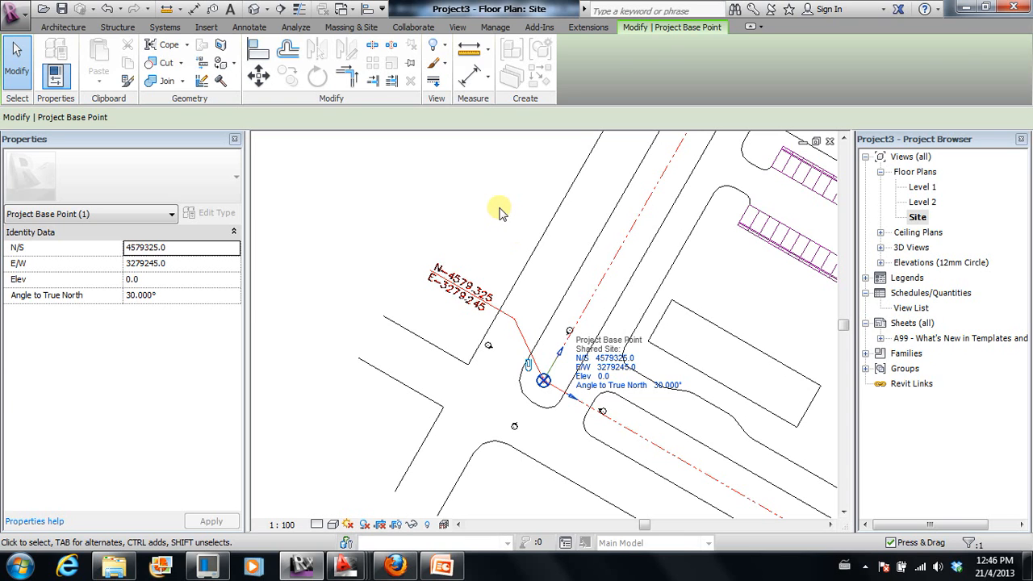
Deselect and reselect the project base point to review its coordinates and angle to true north within the surrounding site.
{"action": "key", "text": "Escape"}
{"action": "scroll", "coordinate": [498, 210], "scroll_direction": "down", "scroll_amount": 2}
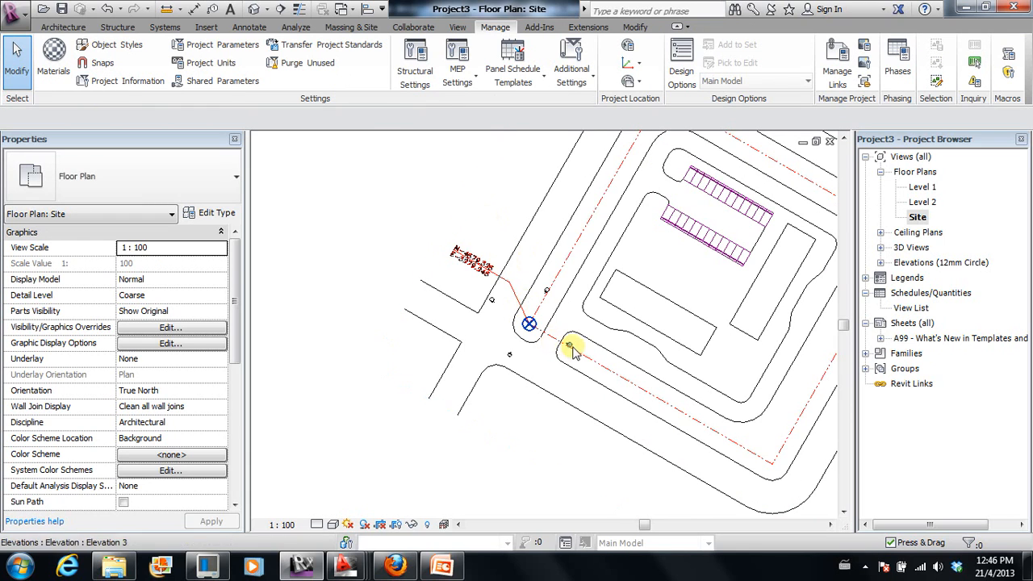
{"action": "scroll", "coordinate": [528, 316], "scroll_direction": "up", "scroll_amount": 3}
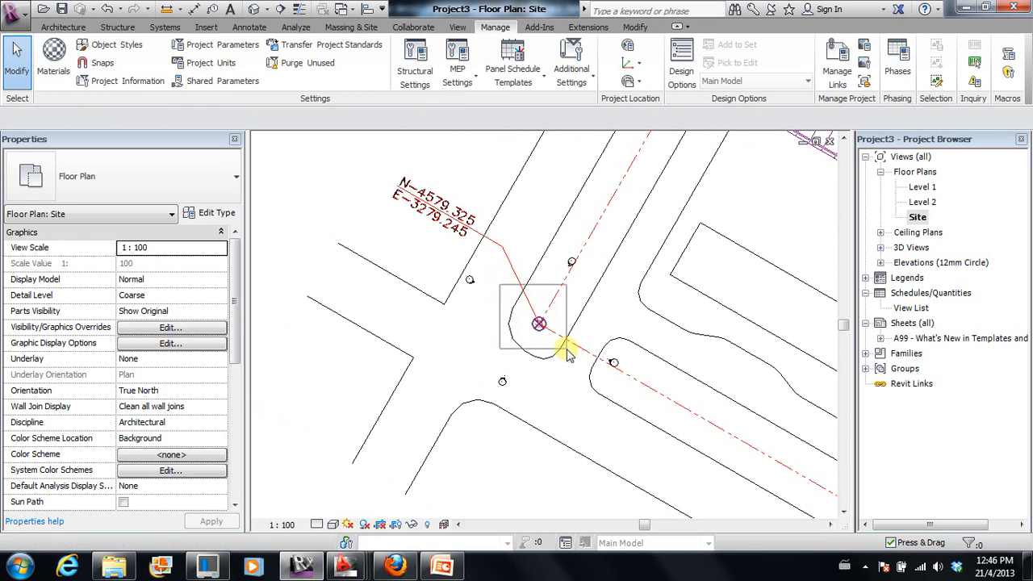
{"action": "left_click", "coordinate": [539, 324]}
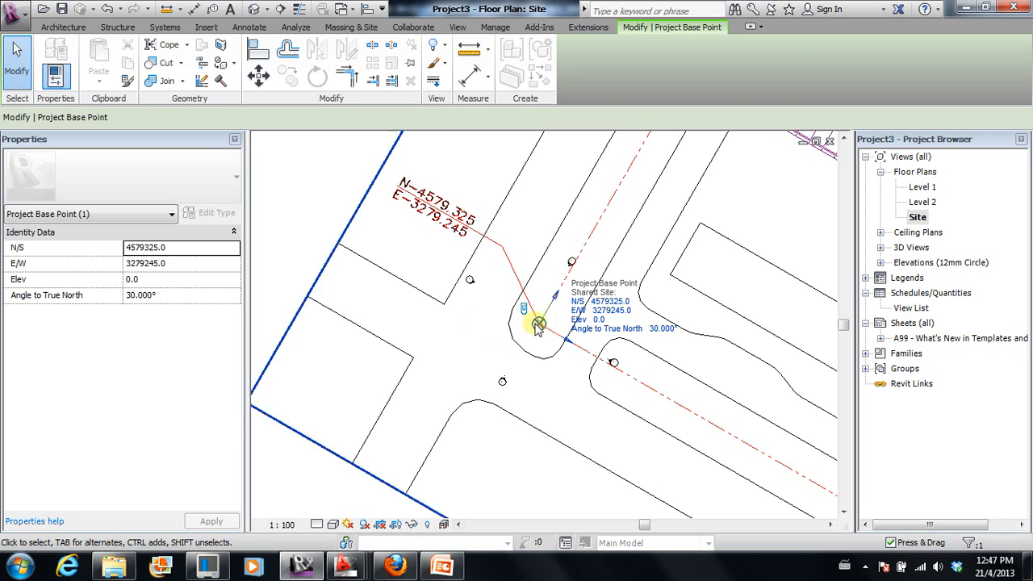
{"action": "scroll", "coordinate": [496, 321], "scroll_direction": "down", "scroll_amount": 2}
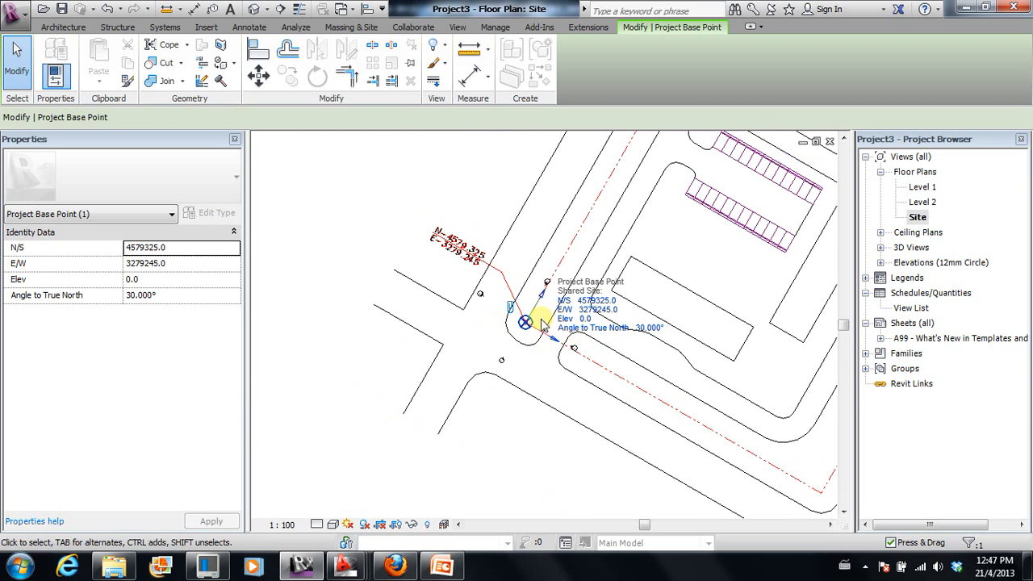
{"action": "scroll", "coordinate": [539, 323], "scroll_direction": "down", "scroll_amount": 4}
{"action": "scroll", "coordinate": [628, 290], "scroll_direction": "up", "scroll_amount": 3}
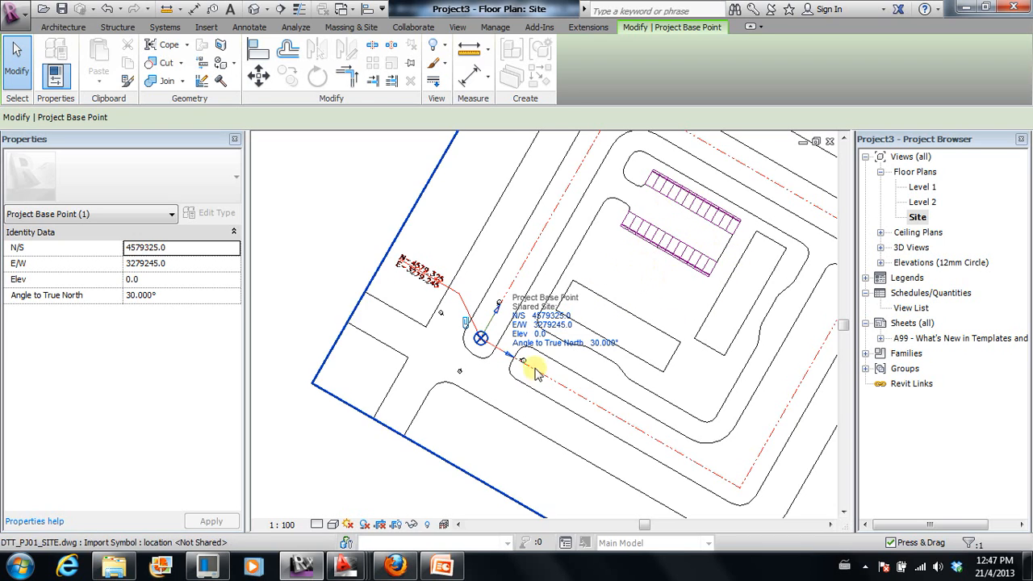
{"action": "scroll", "coordinate": [500, 338], "scroll_direction": "up", "scroll_amount": 1}
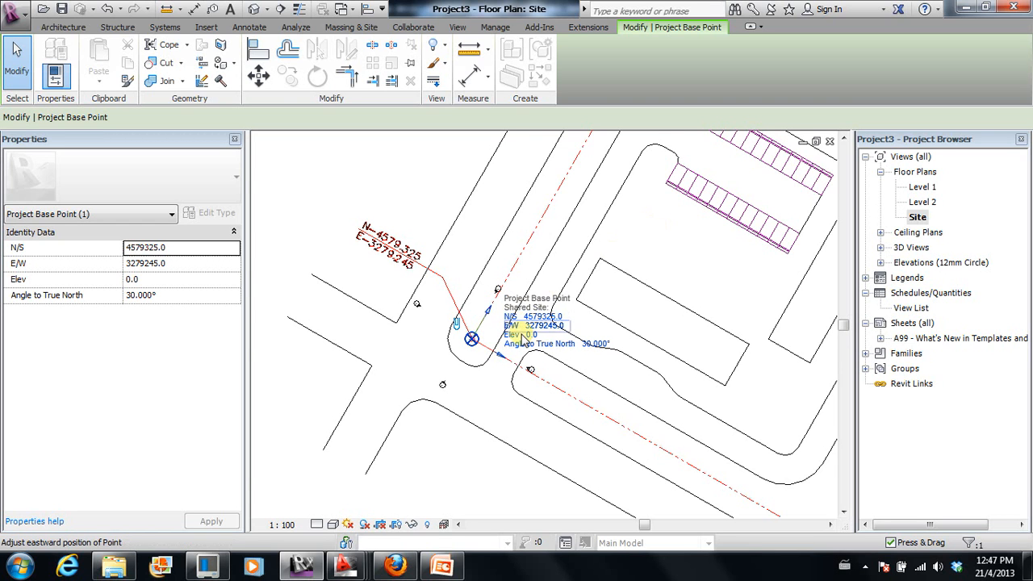
Deselect the project base point and set the Site floor plan's orientation to Project North.
{"action": "scroll", "coordinate": [485, 340], "scroll_direction": "up", "scroll_amount": 4}
{"action": "scroll", "coordinate": [391, 246], "scroll_direction": "down", "scroll_amount": 5}
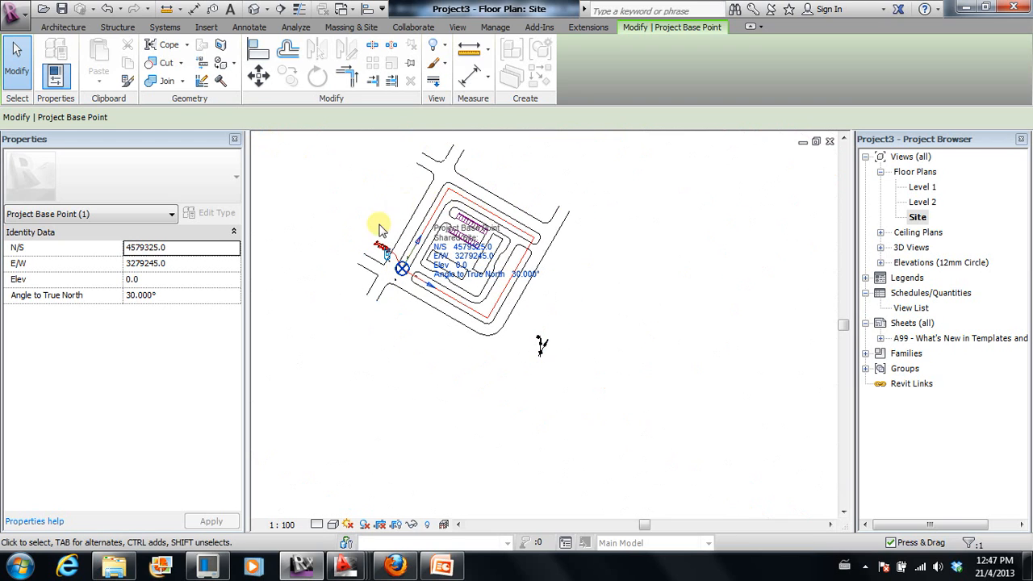
{"action": "left_click", "coordinate": [409, 364]}
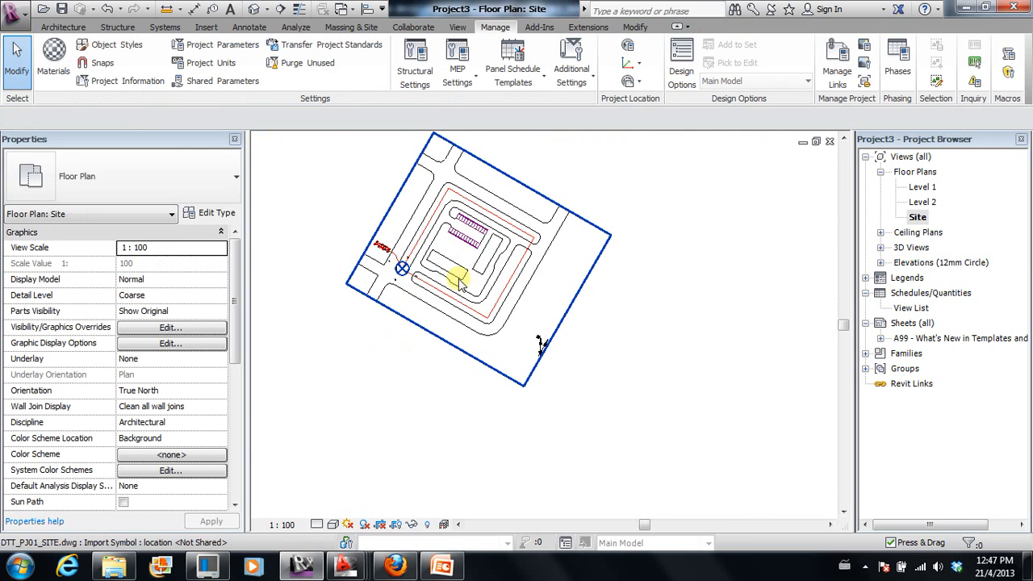
{"action": "left_click", "coordinate": [219, 394]}
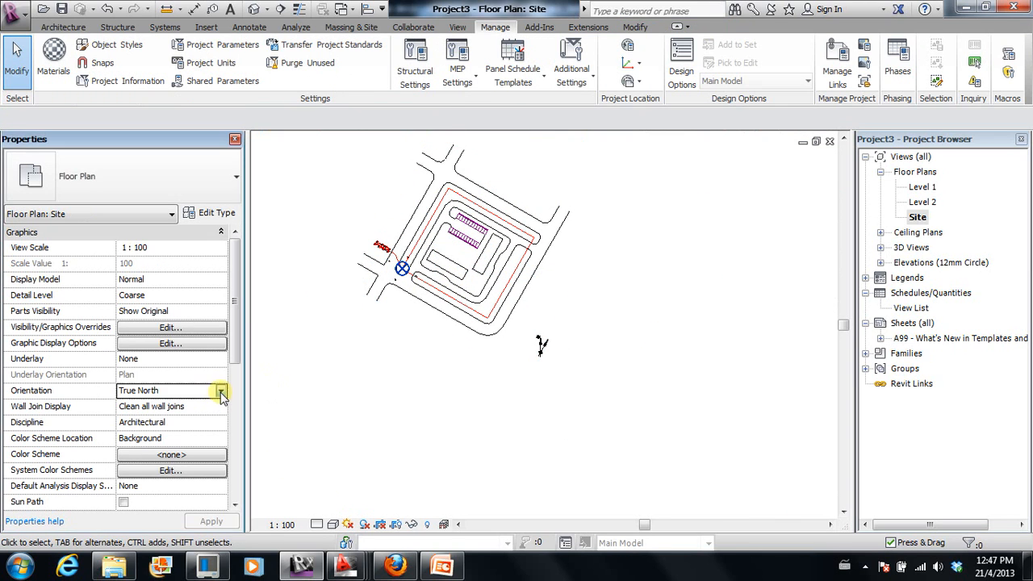
{"action": "left_click", "coordinate": [220, 391]}
{"action": "left_click", "coordinate": [168, 407]}
{"action": "left_click", "coordinate": [212, 522]}
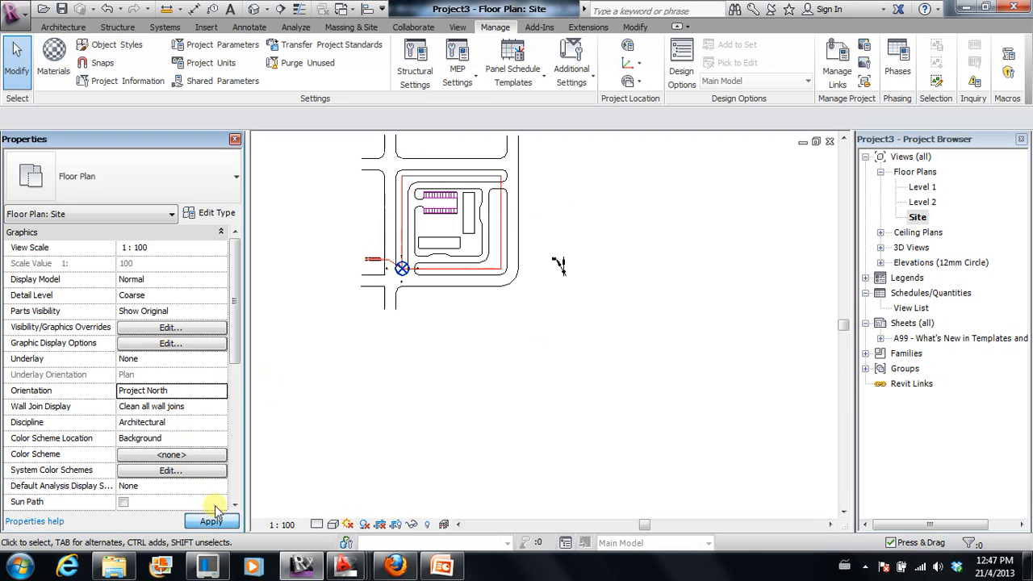
Create a property line by sketching, using Pick Lines on the four dash-dot boundary lines of the linked site drawing, and finish the sketch.
{"action": "scroll", "coordinate": [407, 266], "scroll_direction": "up", "scroll_amount": 5}
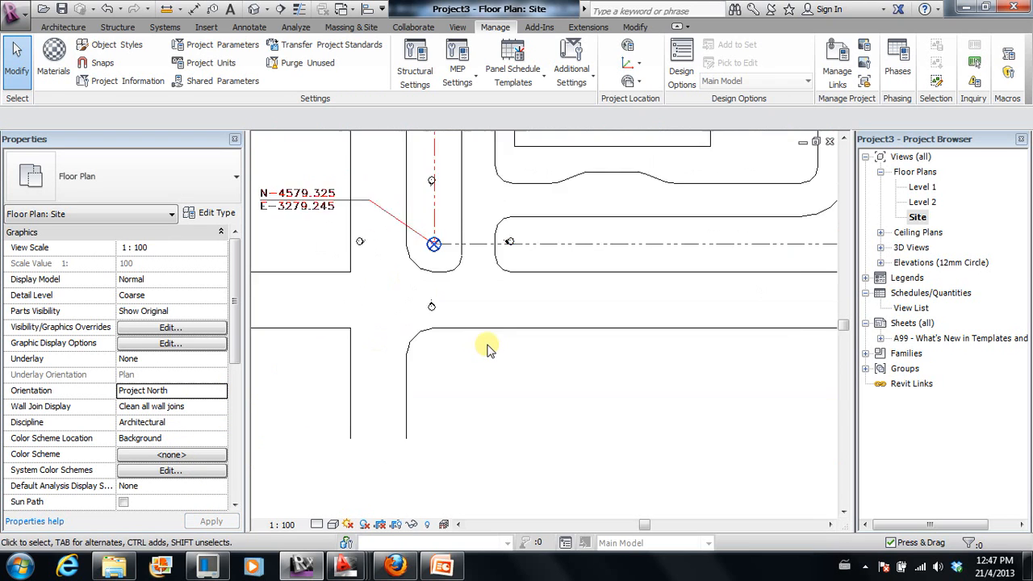
{"action": "scroll", "coordinate": [480, 331], "scroll_direction": "down", "scroll_amount": 5}
{"action": "middle_click_drag", "start_coordinate": [459, 321], "coordinate": [454, 355]}
{"action": "scroll", "coordinate": [468, 305], "scroll_direction": "up", "scroll_amount": 2}
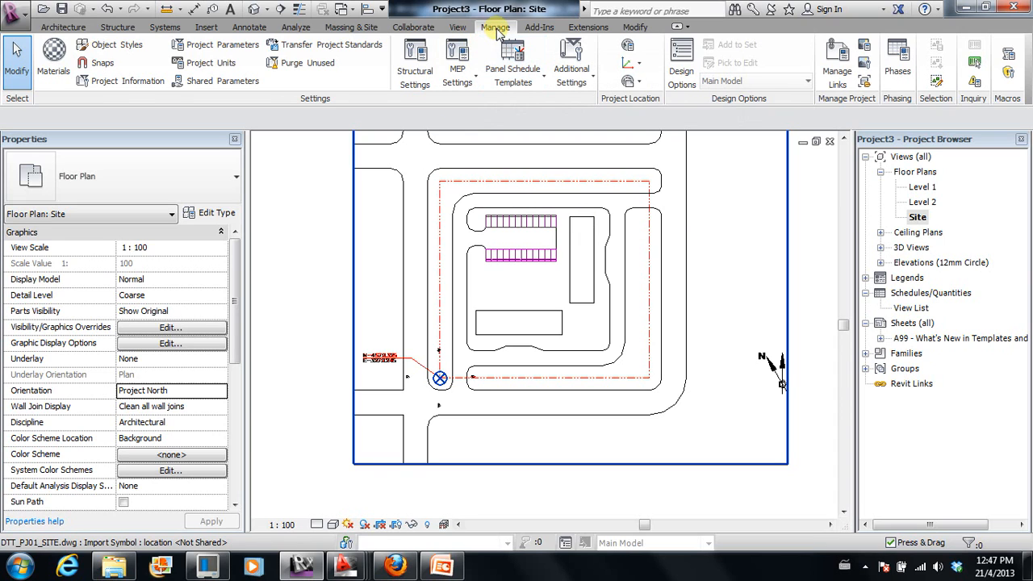
{"action": "left_click", "coordinate": [345, 29]}
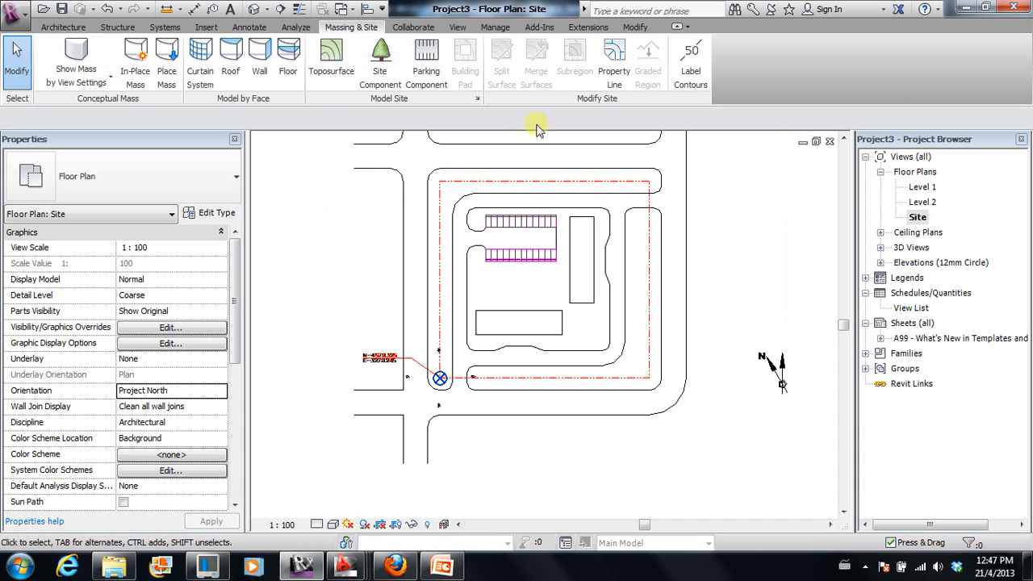
{"action": "left_click", "coordinate": [616, 74]}
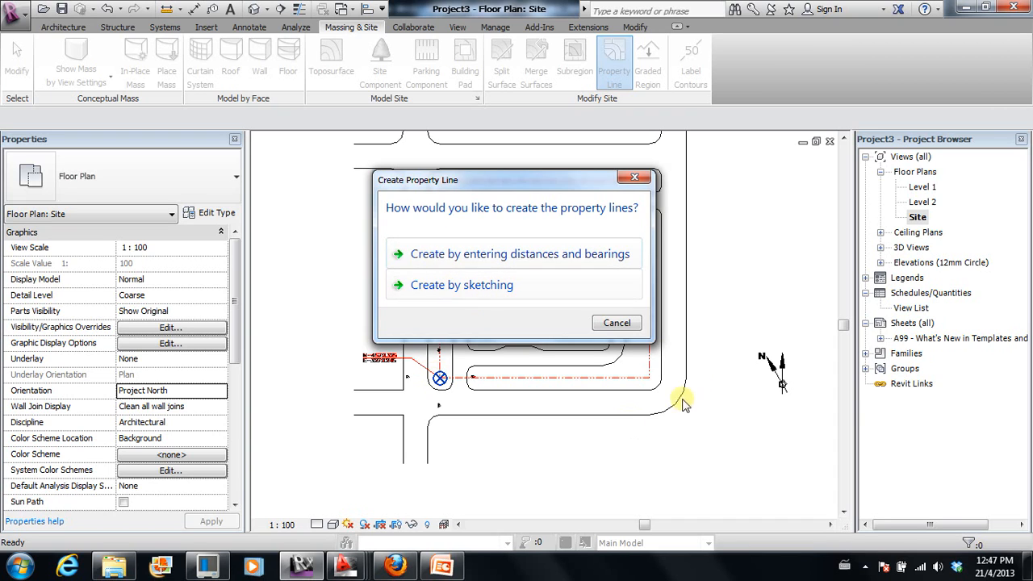
{"action": "left_click", "coordinate": [446, 289]}
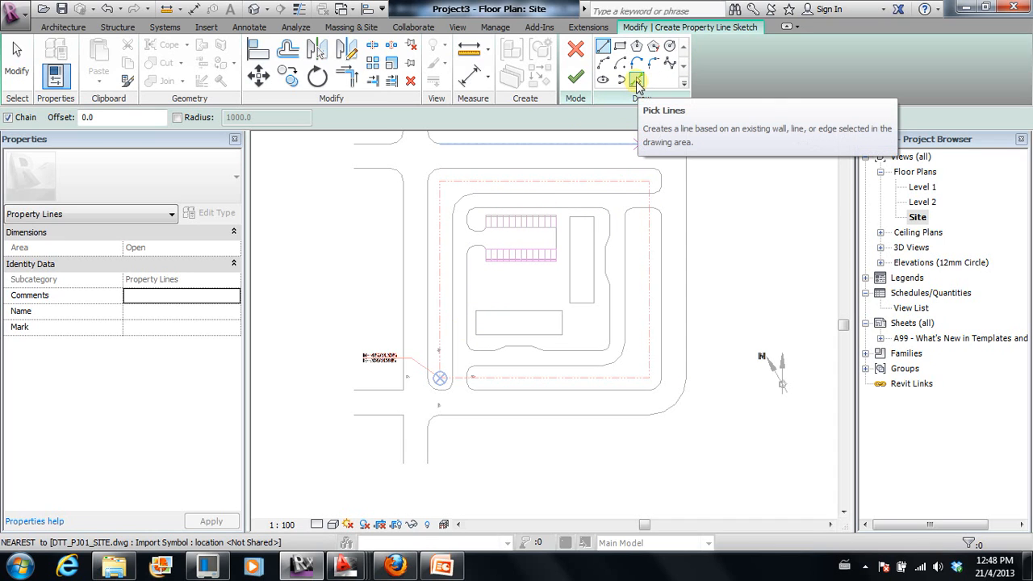
{"action": "left_click", "coordinate": [637, 80]}
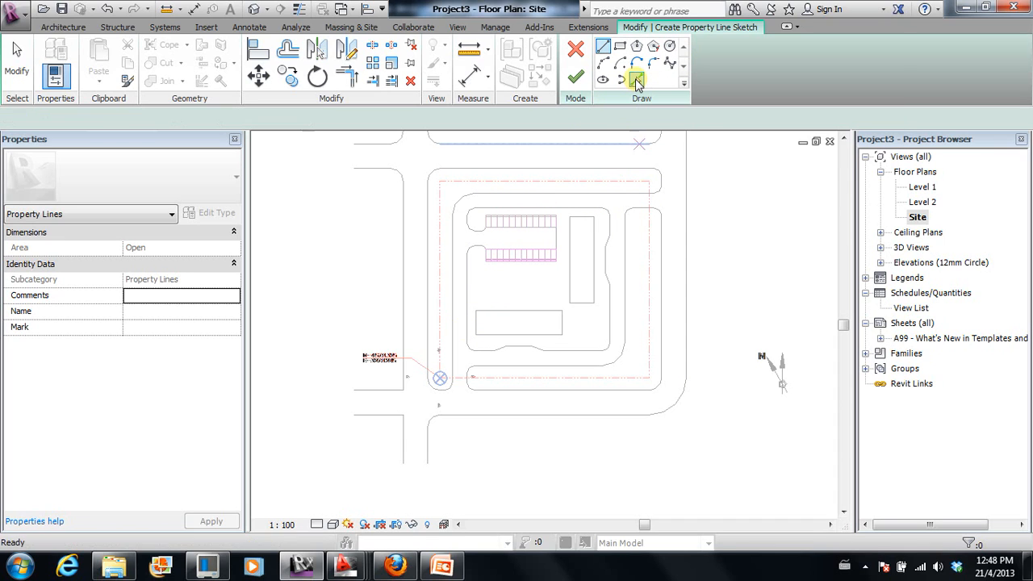
{"action": "left_click", "coordinate": [440, 257]}
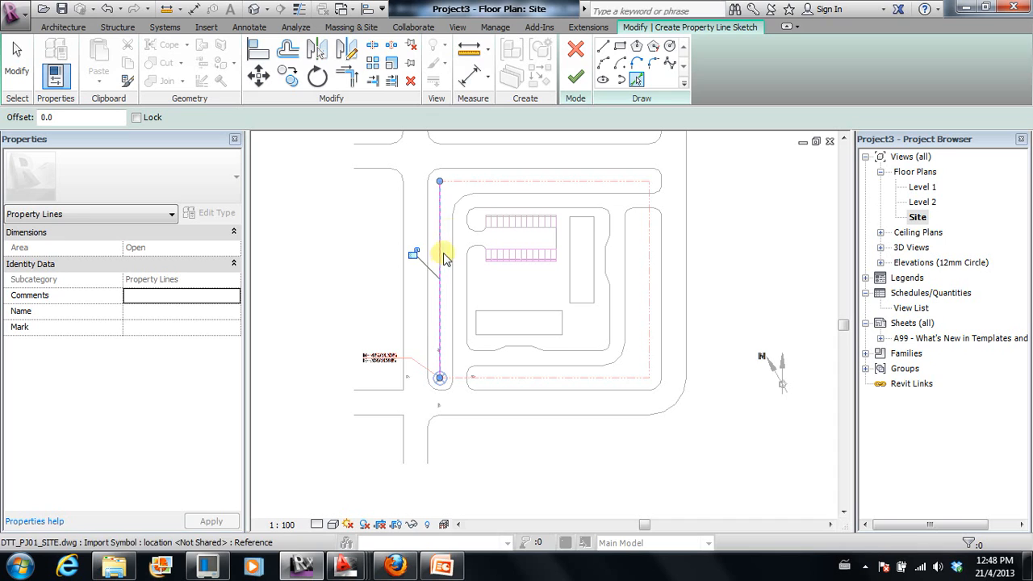
{"action": "left_click", "coordinate": [478, 185]}
{"action": "left_click", "coordinate": [651, 270]}
{"action": "left_click", "coordinate": [601, 377]}
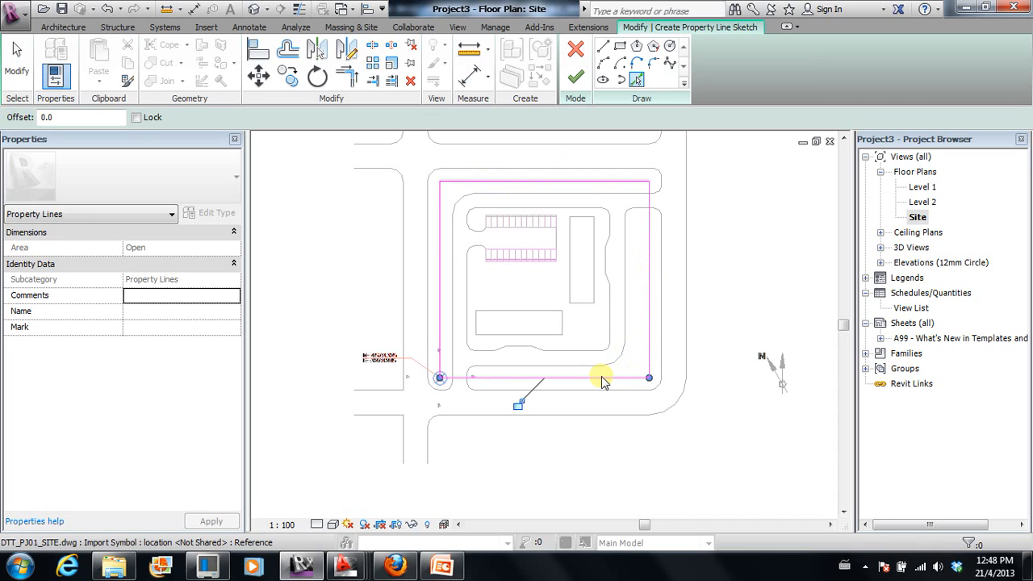
{"action": "left_click", "coordinate": [579, 84]}
Inspect the new property line around the site and at the project base point corner.
{"action": "scroll", "coordinate": [462, 373], "scroll_direction": "up", "scroll_amount": 2}
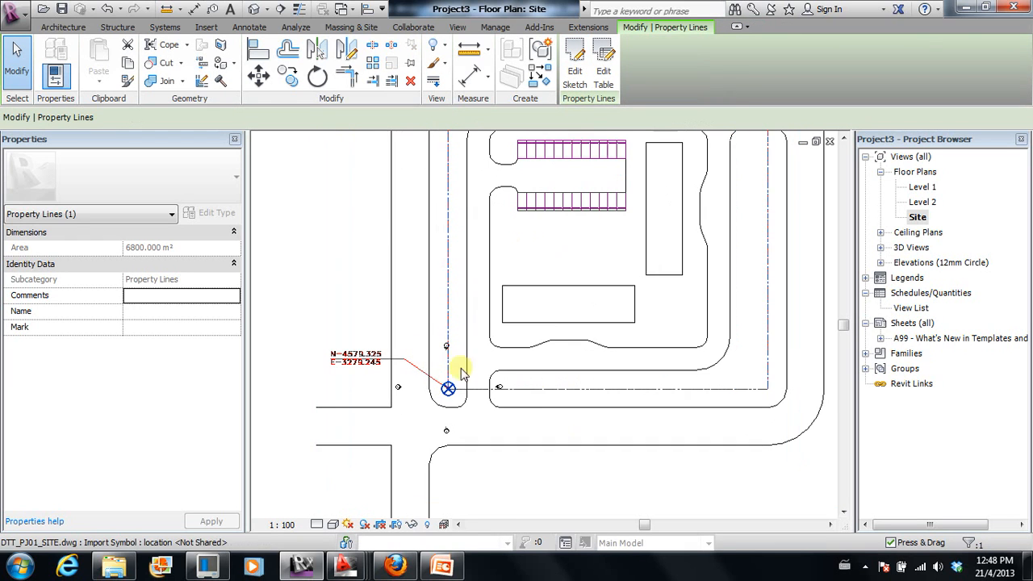
{"action": "scroll", "coordinate": [495, 387], "scroll_direction": "down", "scroll_amount": 3}
{"action": "scroll", "coordinate": [565, 361], "scroll_direction": "down", "scroll_amount": 1}
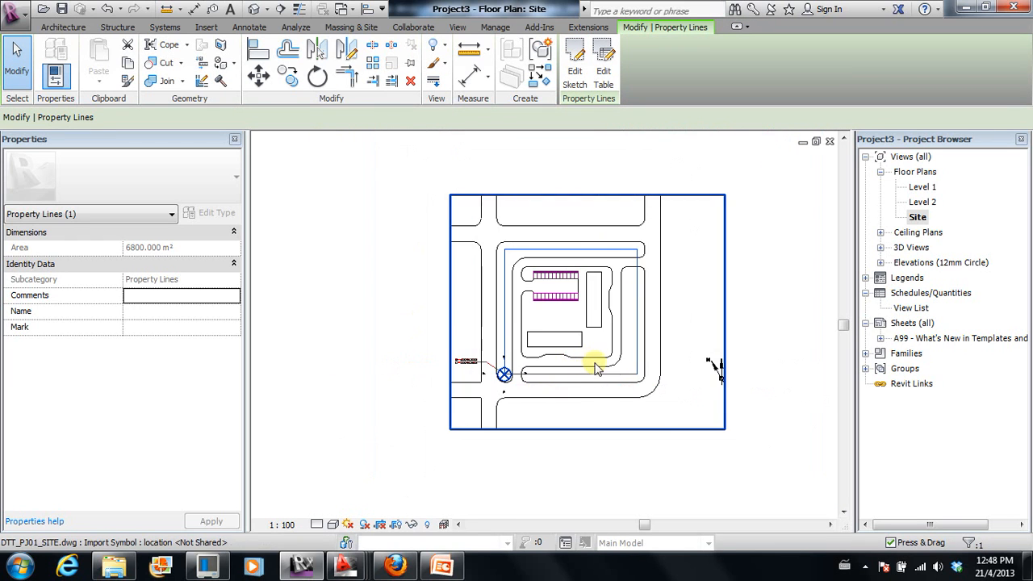
{"action": "scroll", "coordinate": [565, 373], "scroll_direction": "up", "scroll_amount": 2}
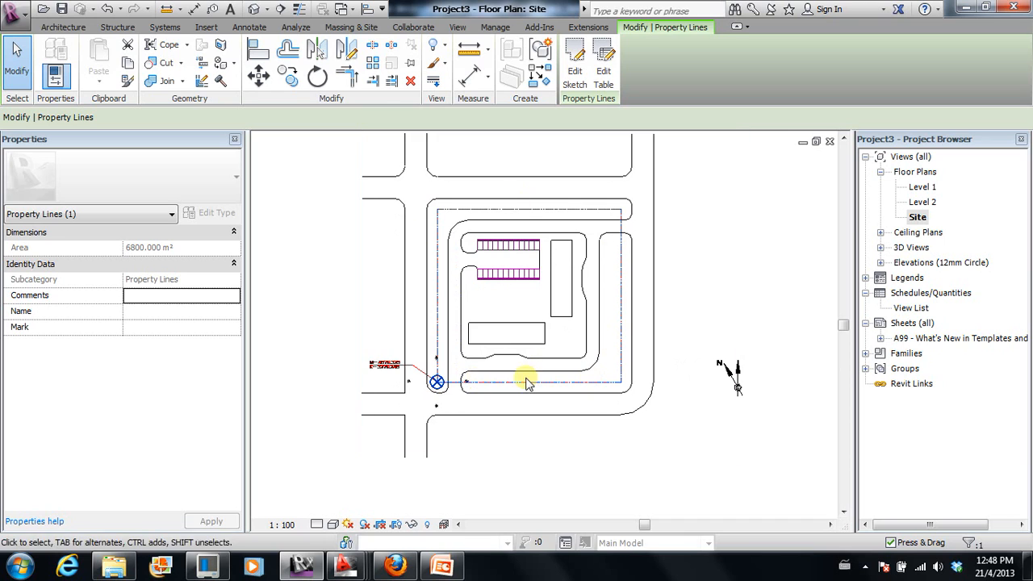
{"action": "scroll", "coordinate": [420, 384], "scroll_direction": "up", "scroll_amount": 3}
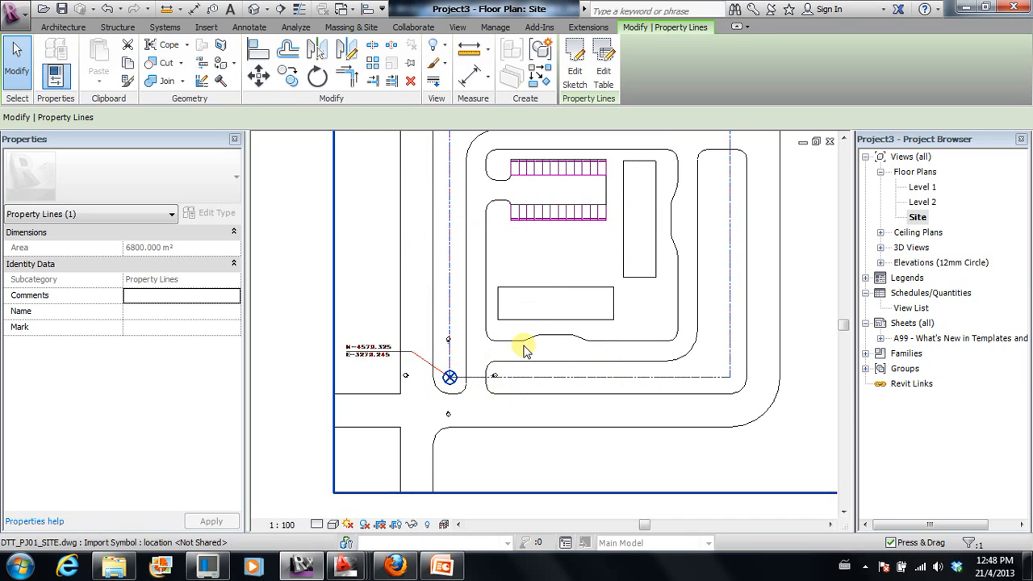
{"action": "scroll", "coordinate": [523, 355], "scroll_direction": "down", "scroll_amount": 4}
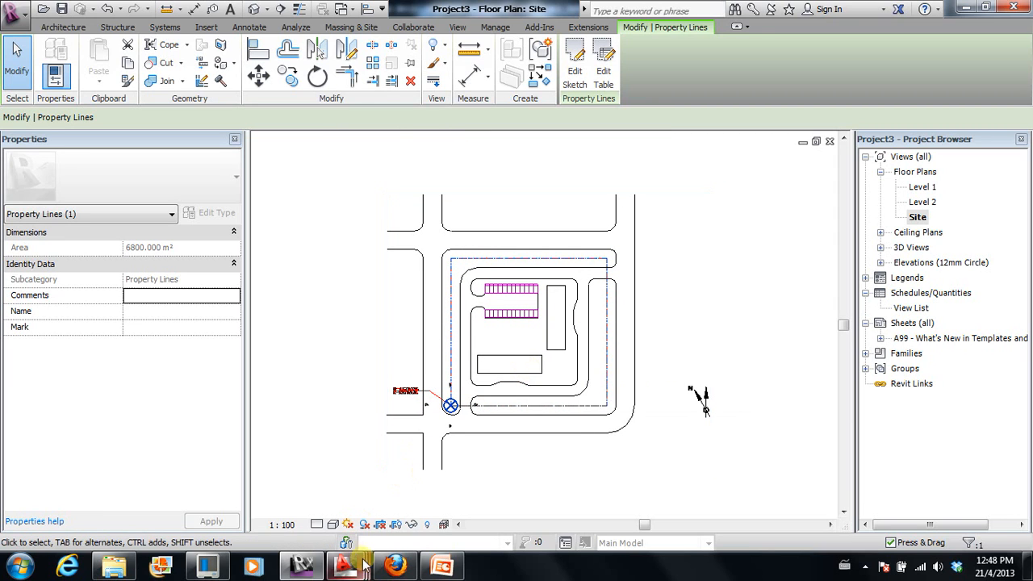
Switch to PowerPoint to review the Basic Building Modeling slide, and return to Revit.
{"action": "left_click", "coordinate": [442, 565]}
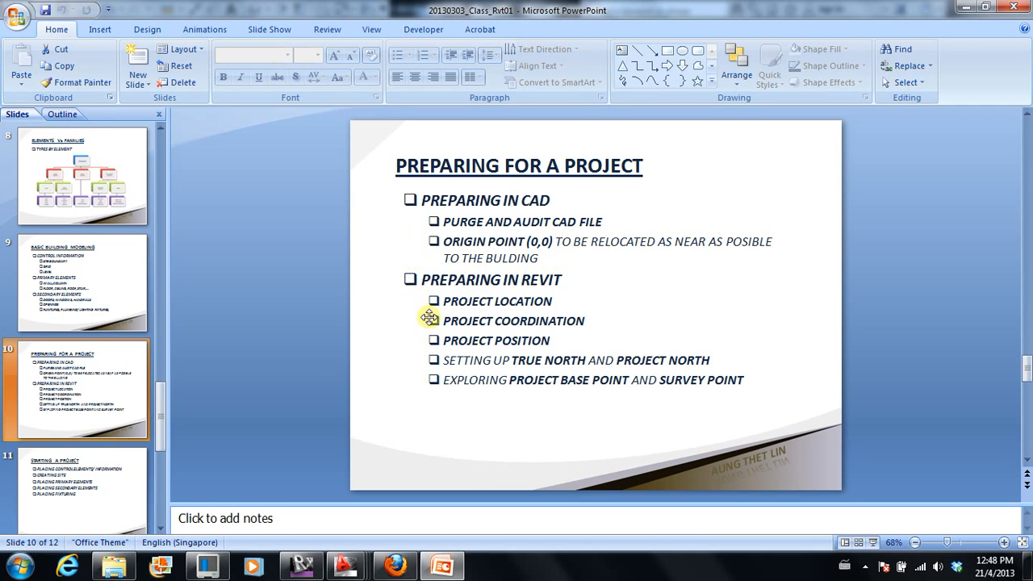
{"action": "left_click", "coordinate": [80, 283]}
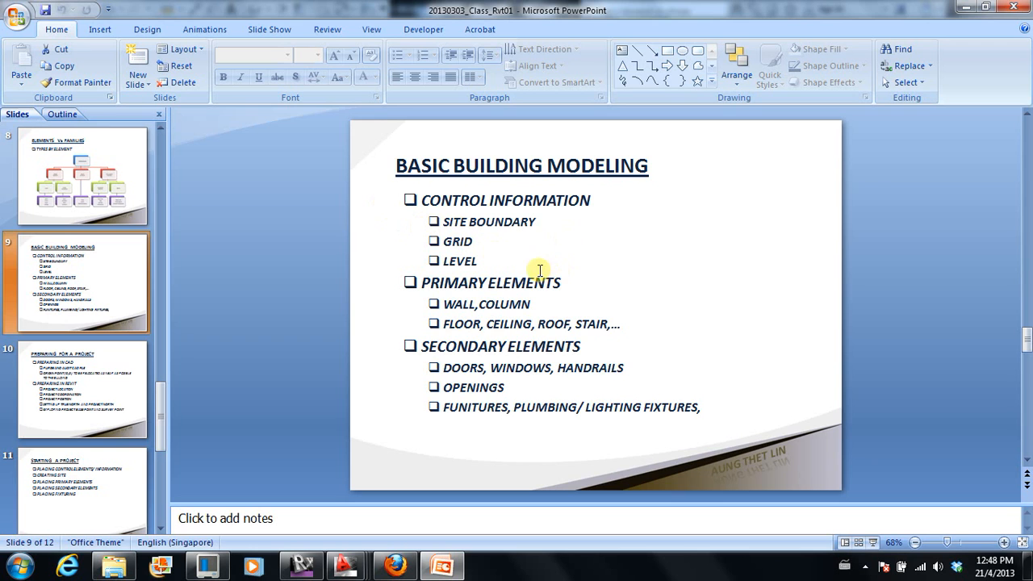
{"action": "left_click", "coordinate": [302, 567]}
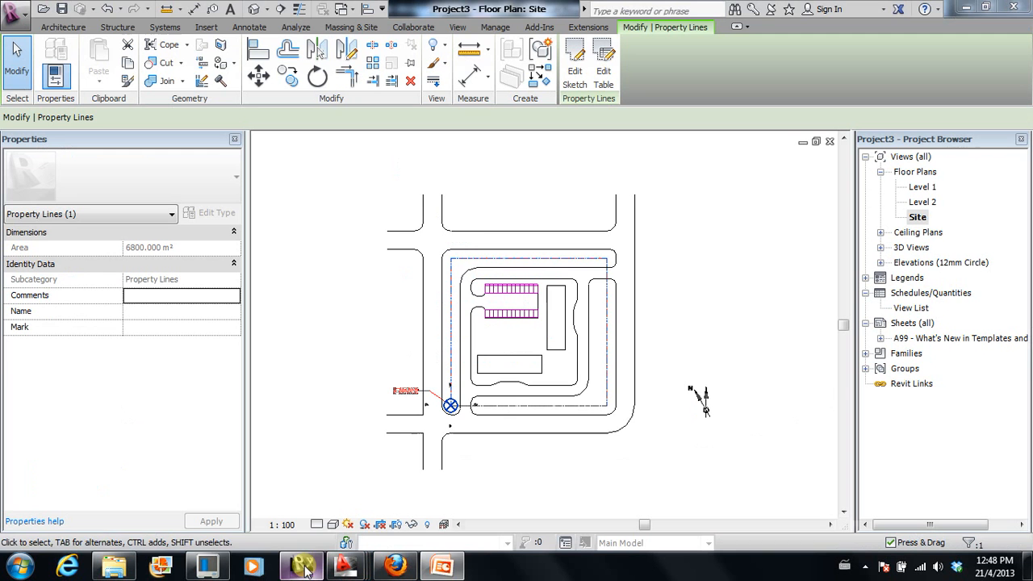
Save the project as Site Model in the DTT_Proj01 folder after checking the file save options, and deselect the property line.
{"action": "scroll", "coordinate": [584, 282], "scroll_direction": "down", "scroll_amount": 2}
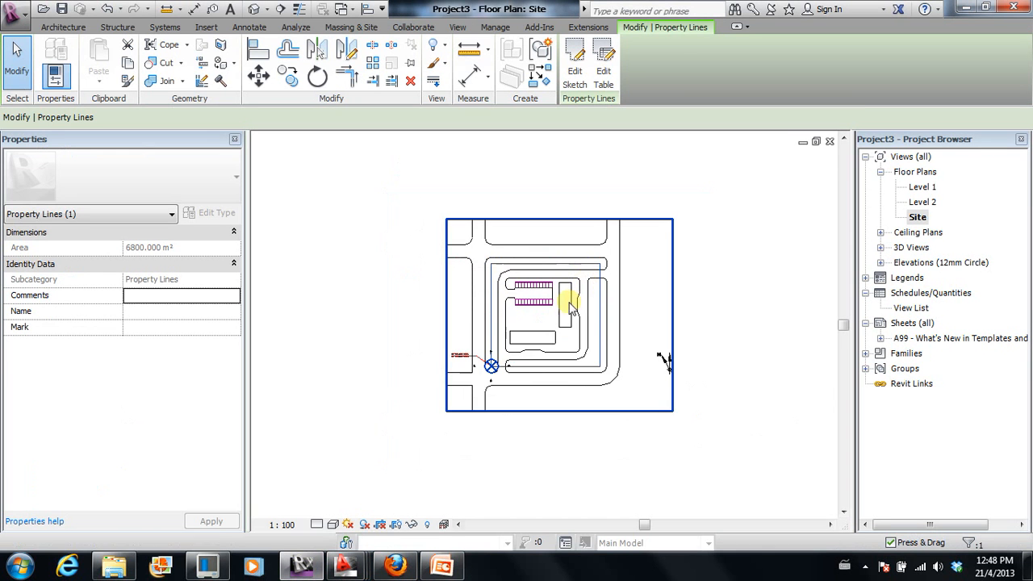
{"action": "left_click", "coordinate": [62, 8]}
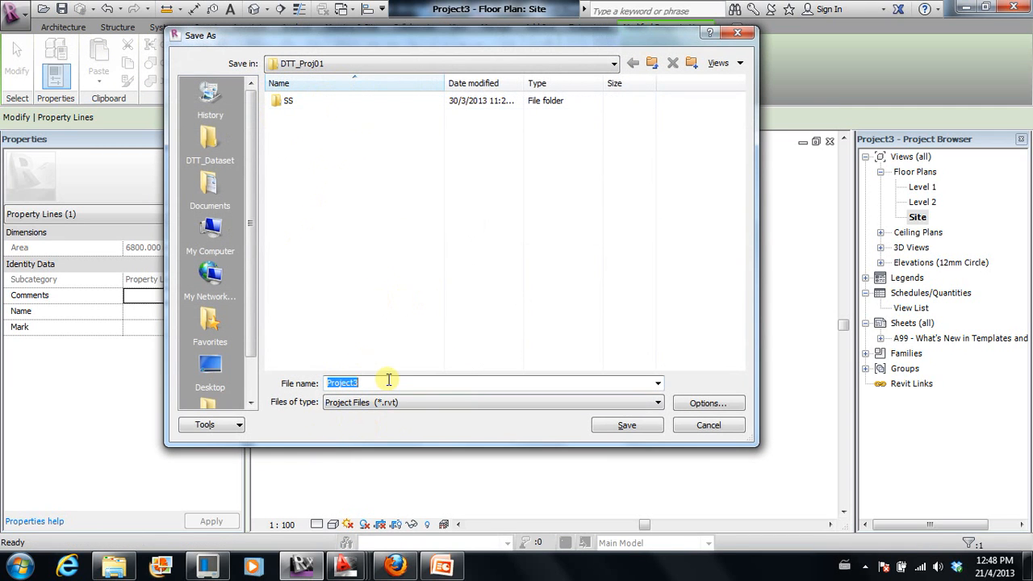
{"action": "type", "text": "Site Model"}
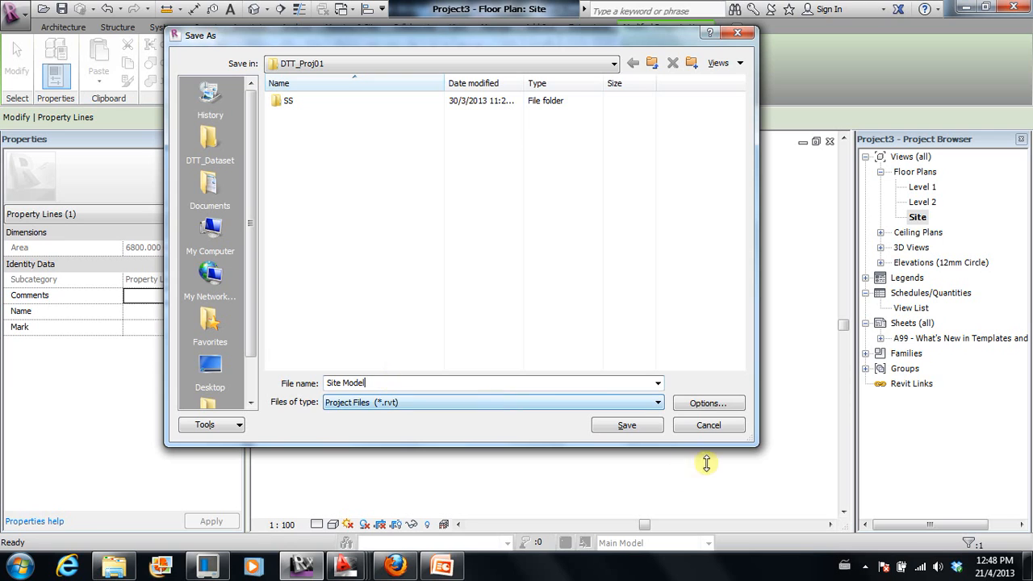
{"action": "left_click", "coordinate": [704, 404]}
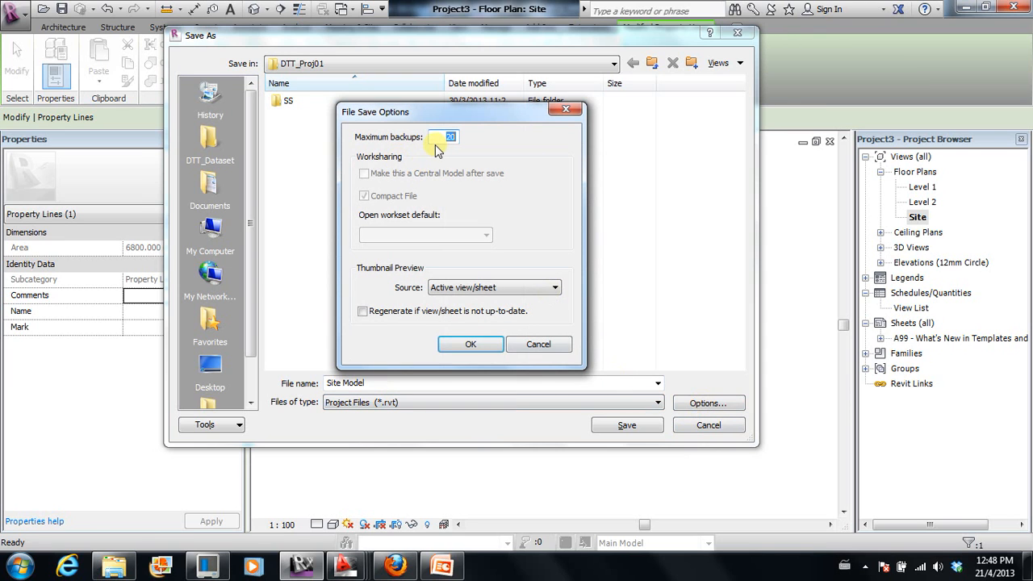
{"action": "left_click", "coordinate": [469, 344]}
{"action": "left_click", "coordinate": [626, 426]}
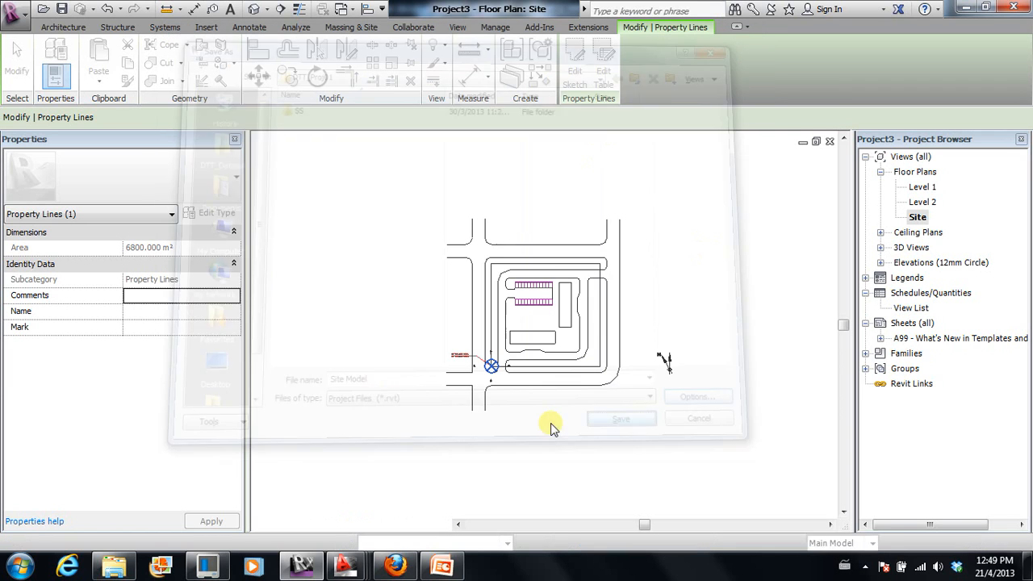
{"action": "left_click", "coordinate": [362, 308]}
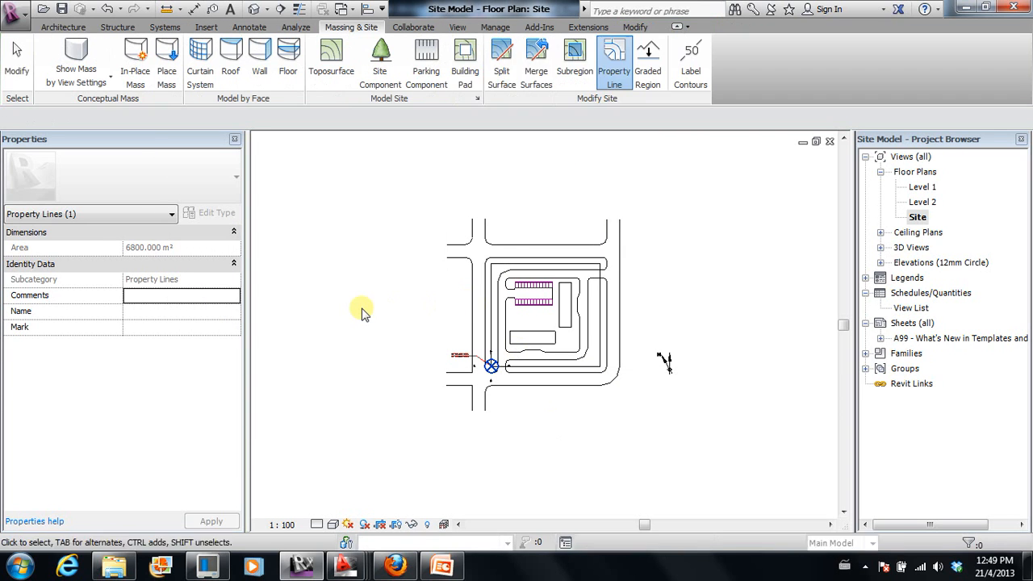
{"action": "scroll", "coordinate": [626, 361], "scroll_direction": "up", "scroll_amount": 1}
{"action": "scroll", "coordinate": [643, 343], "scroll_direction": "up", "scroll_amount": 2}
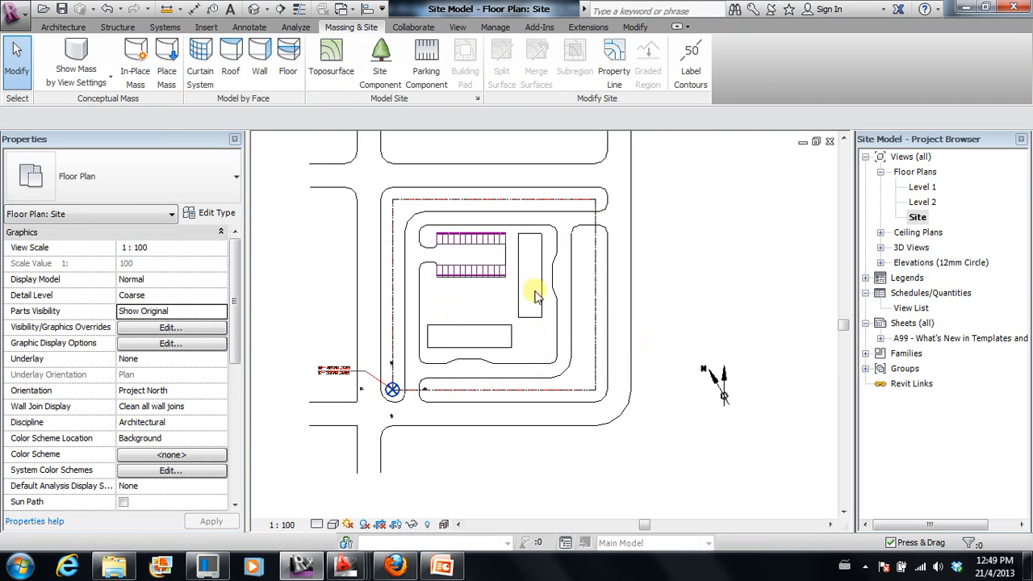
{"action": "scroll", "coordinate": [662, 295], "scroll_direction": "down", "scroll_amount": 2}
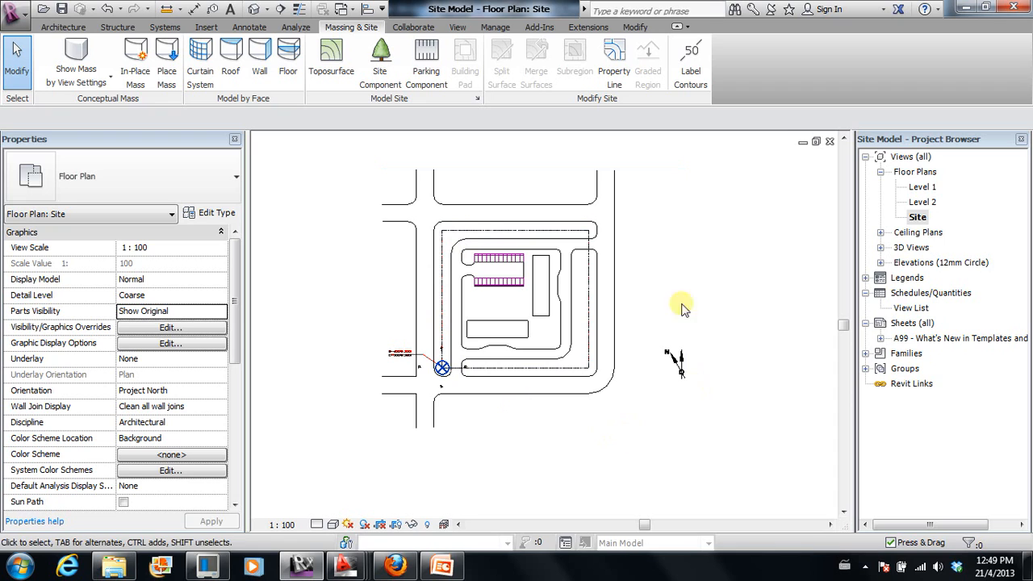
{"action": "left_click", "coordinate": [866, 567]}
{"action": "left_click", "coordinate": [852, 489]}
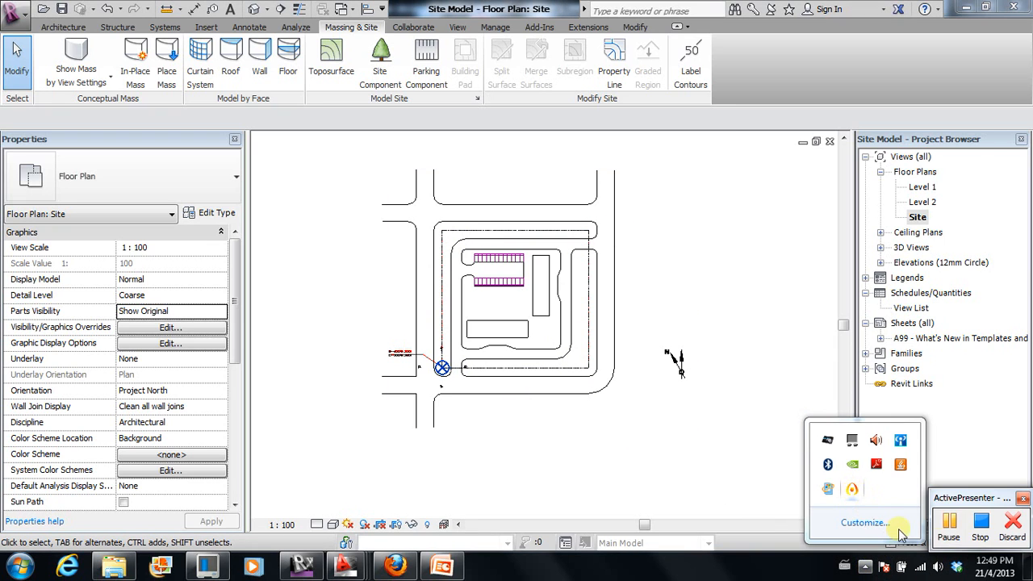